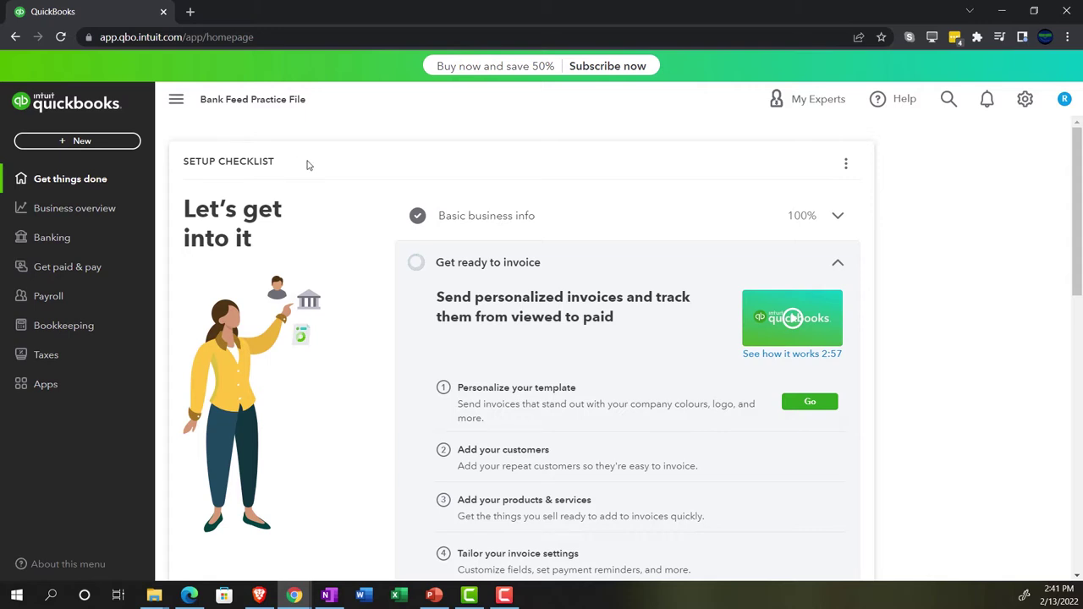
- Enlarge the page and show the company settings options to check which view the practice file uses
{"action": "key", "text": "ctrl+plus"}
{"action": "key", "text": "ctrl+plus"}
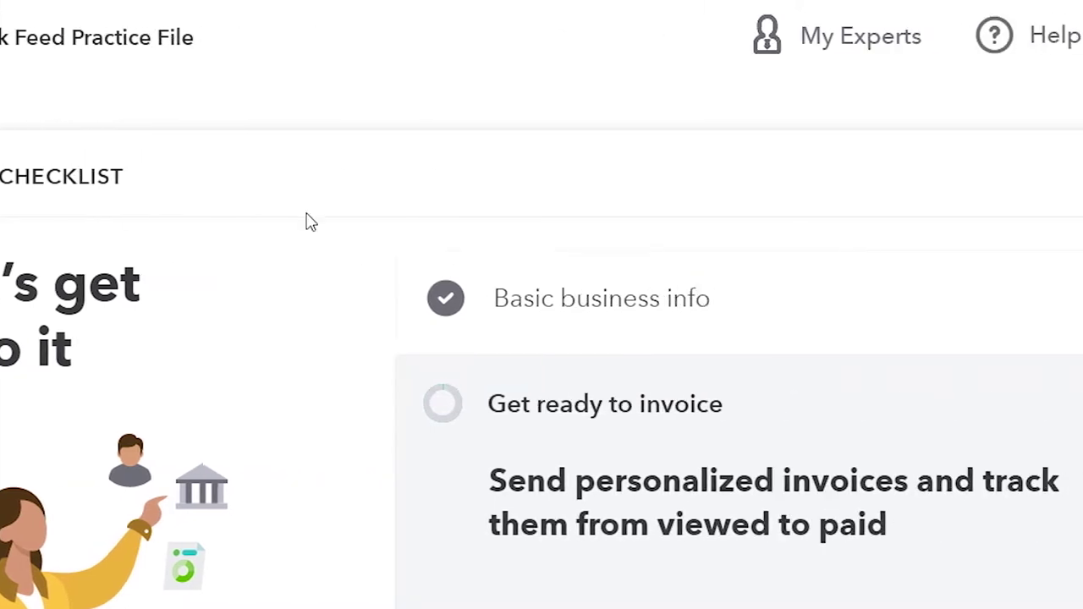
{"action": "left_click", "coordinate": [957, 38]}
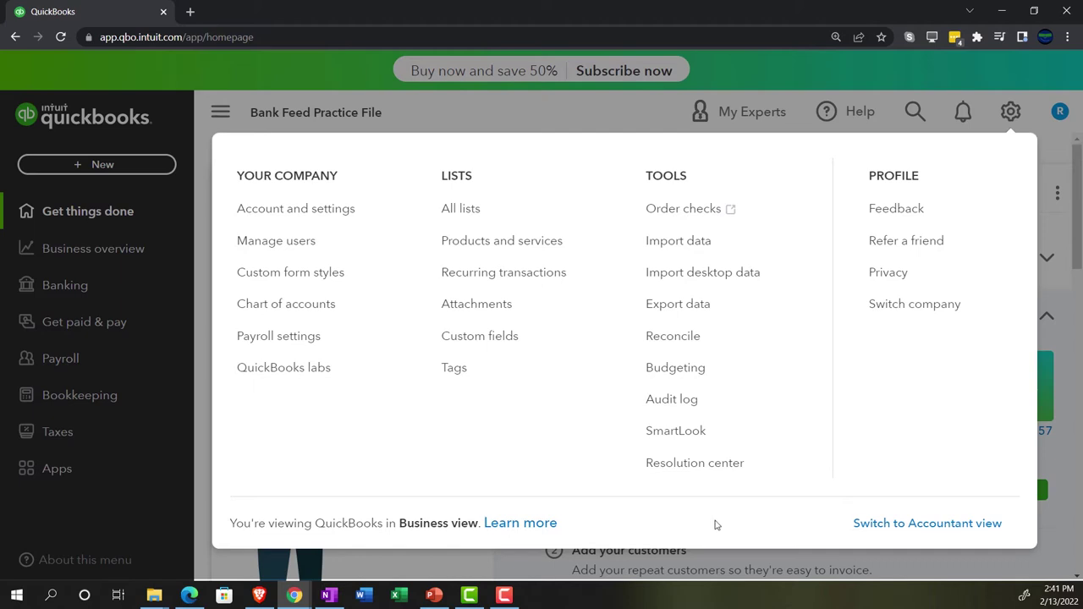
- Switch to Edge to view the sample company's dashboard, and return to the Bank Feed Practice File in Chrome
{"action": "left_click", "coordinate": [185, 598]}
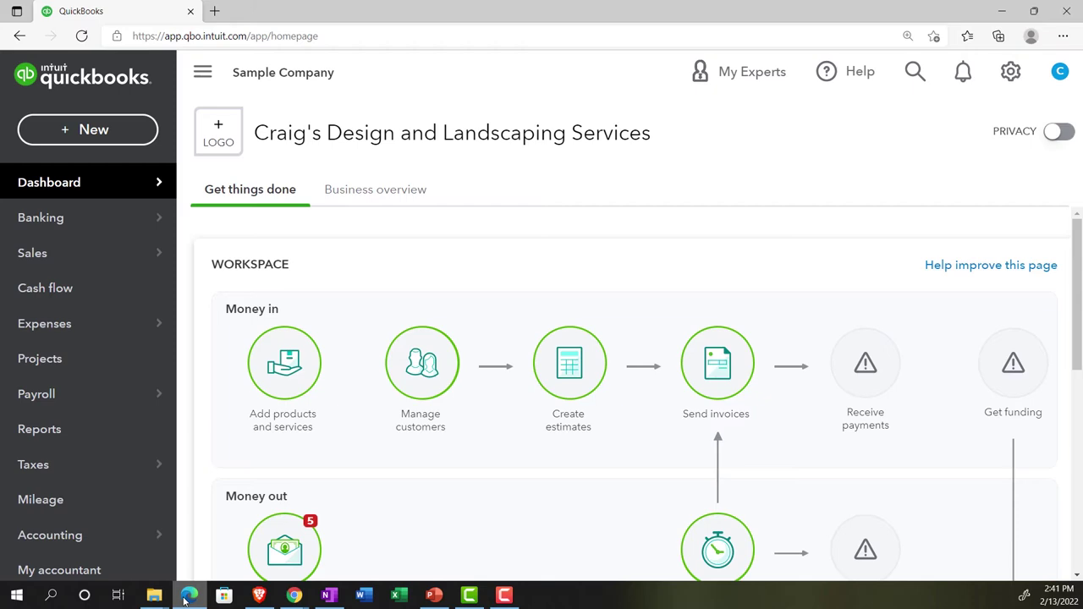
{"action": "left_click", "coordinate": [185, 598]}
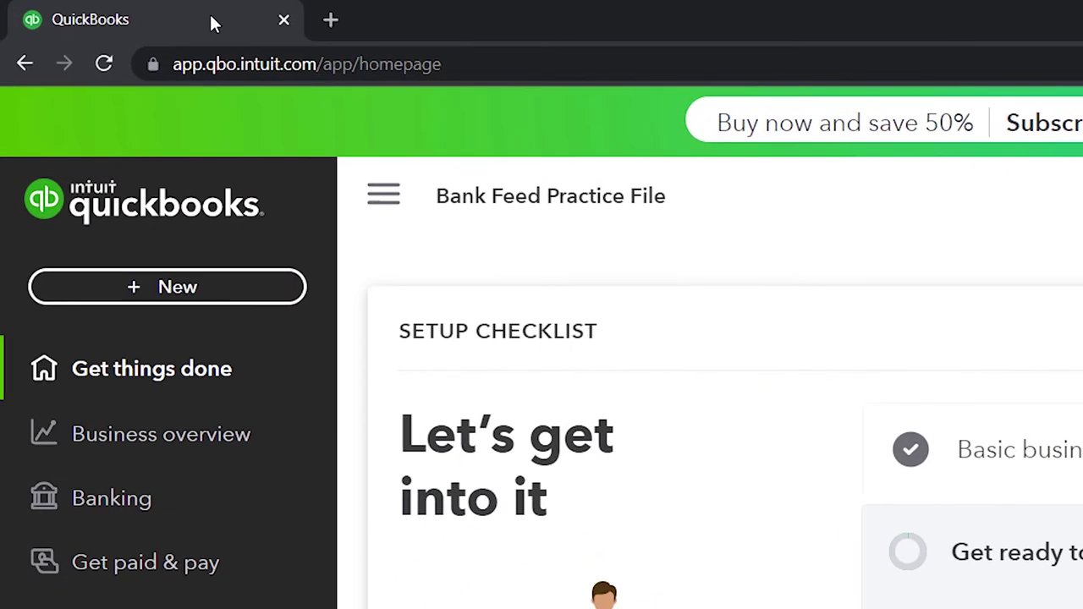
- Duplicate the Bank Feed Practice File browser tab three times to have four tabs of the same file
{"action": "right_click", "coordinate": [210, 17]}
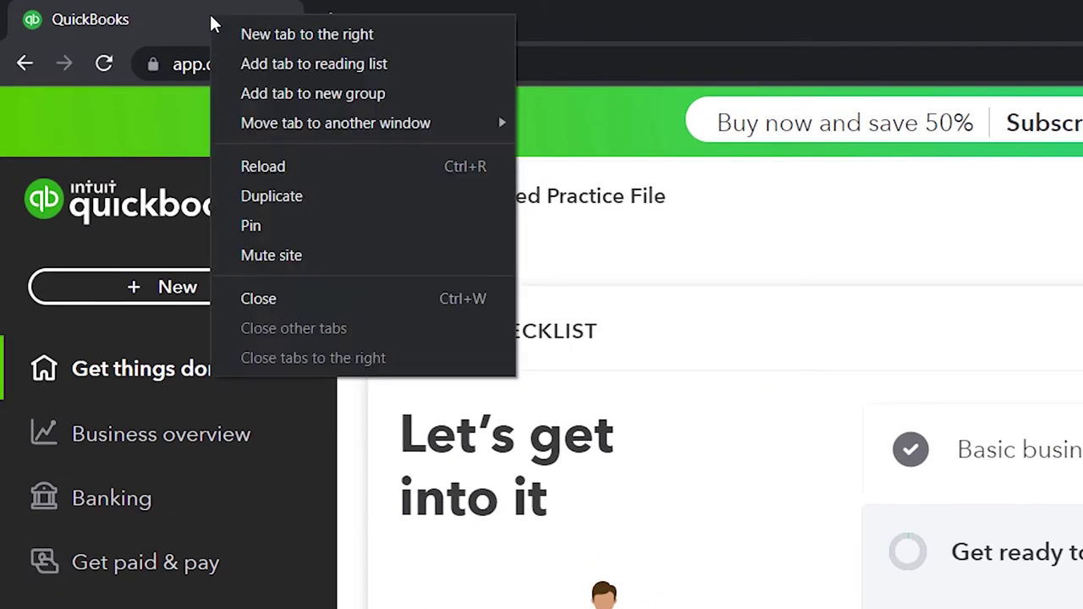
{"action": "left_click", "coordinate": [247, 196]}
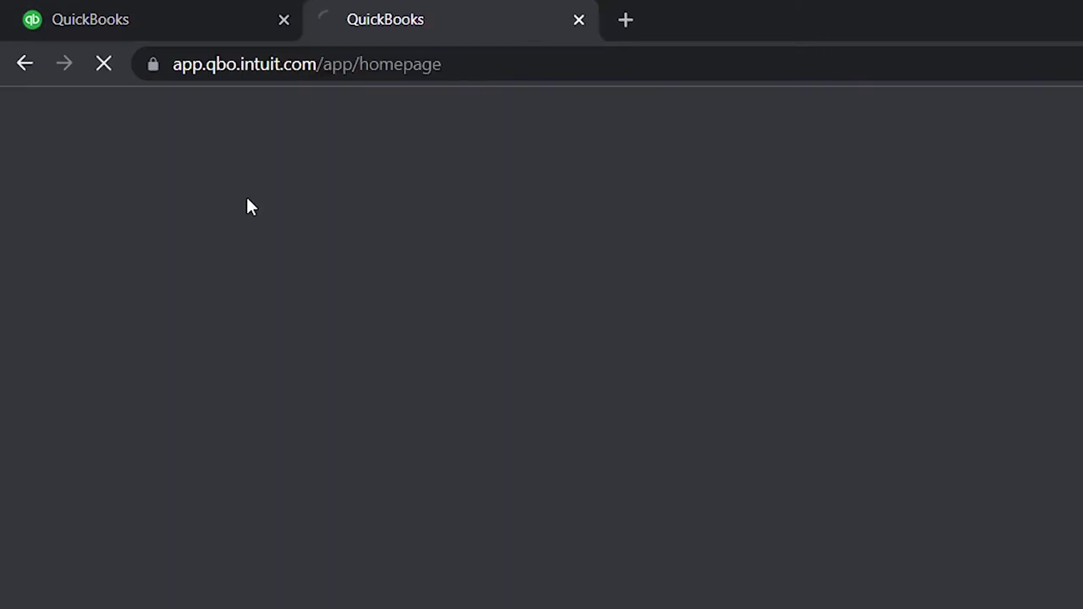
{"action": "left_click", "coordinate": [222, 15]}
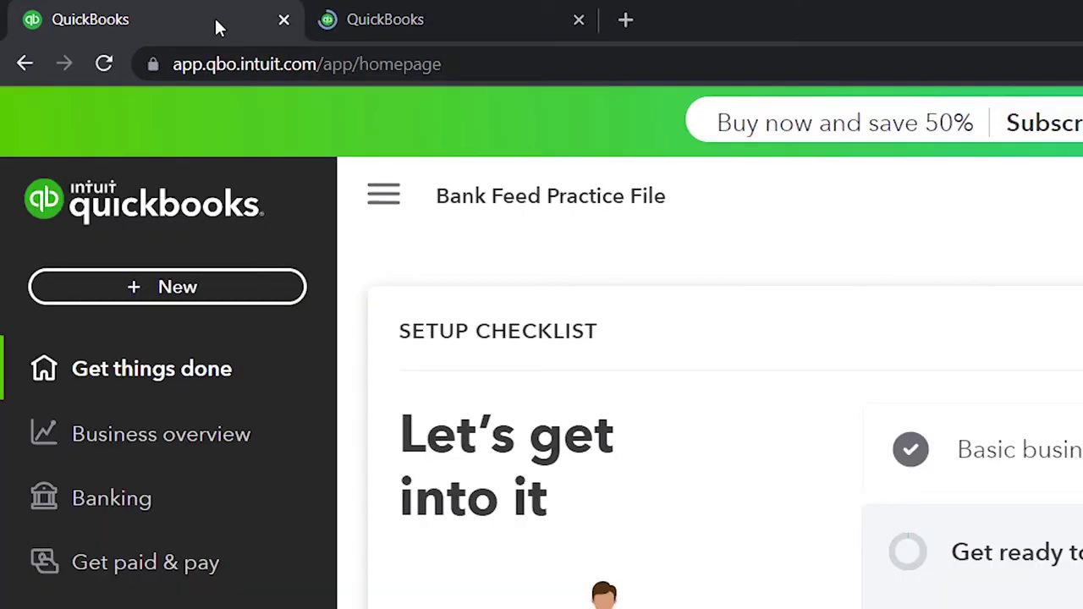
{"action": "right_click", "coordinate": [217, 24]}
{"action": "left_click", "coordinate": [287, 200]}
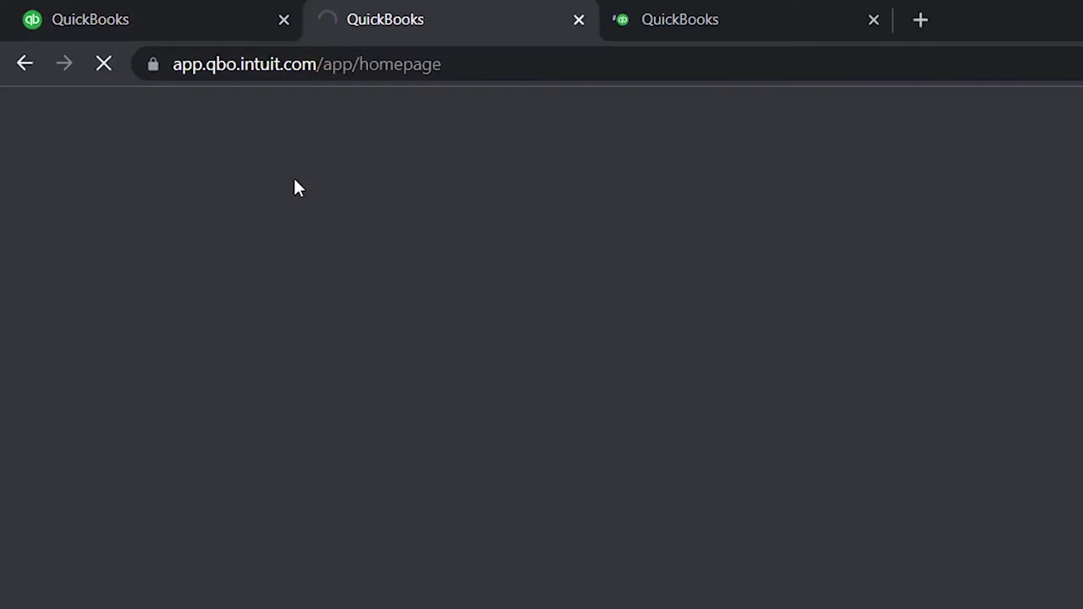
{"action": "left_click", "coordinate": [231, 21]}
{"action": "right_click", "coordinate": [236, 27]}
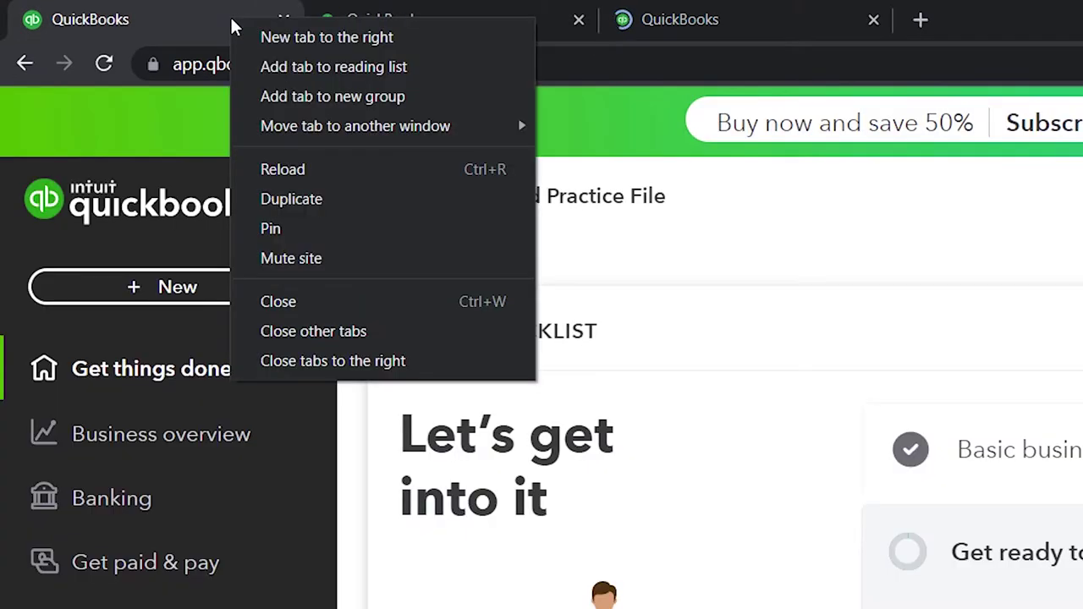
{"action": "left_click", "coordinate": [282, 201]}
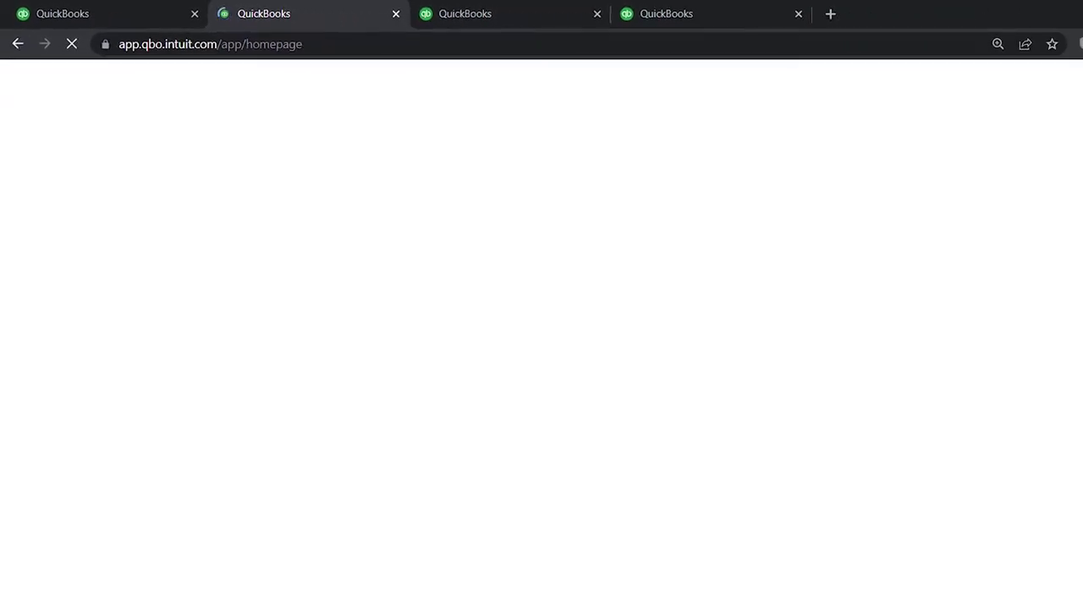
- Switch to Edge and locate Reports in the sample company's navigation
{"action": "left_click", "coordinate": [191, 595]}
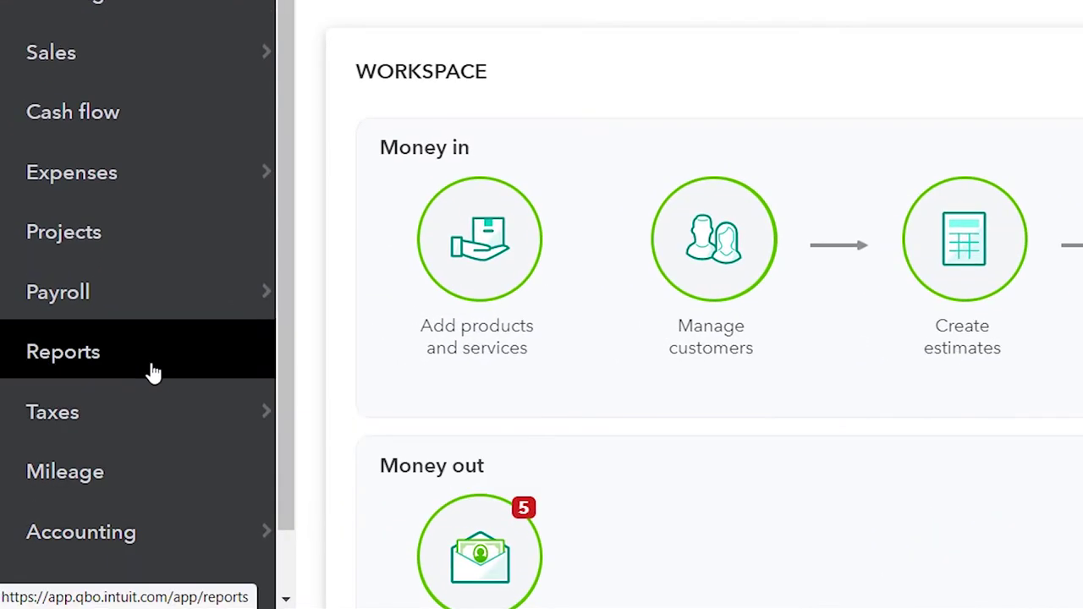
{"action": "left_click", "coordinate": [152, 372]}
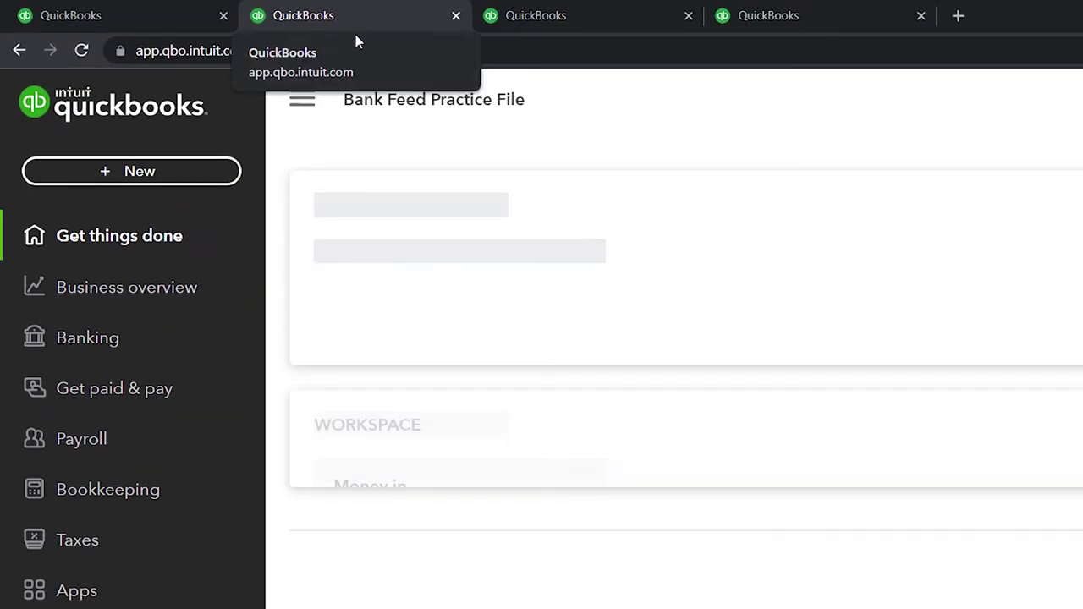
- In the practice file's second Chrome tab, open the Balance Sheet report from the favorite reports, with the navigation collapsed
{"action": "left_click", "coordinate": [162, 299]}
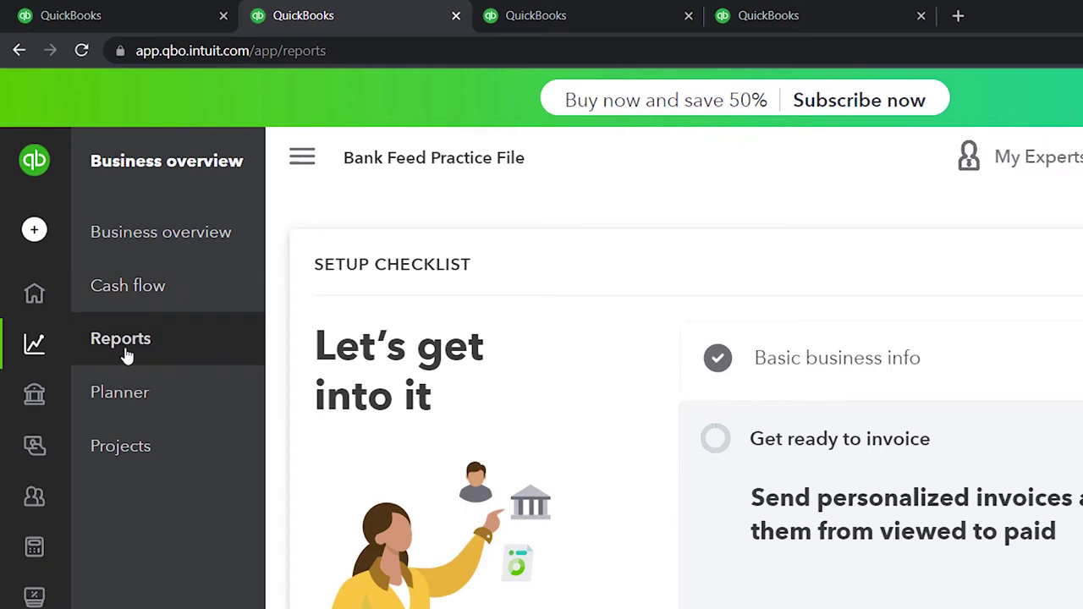
{"action": "left_click", "coordinate": [125, 356]}
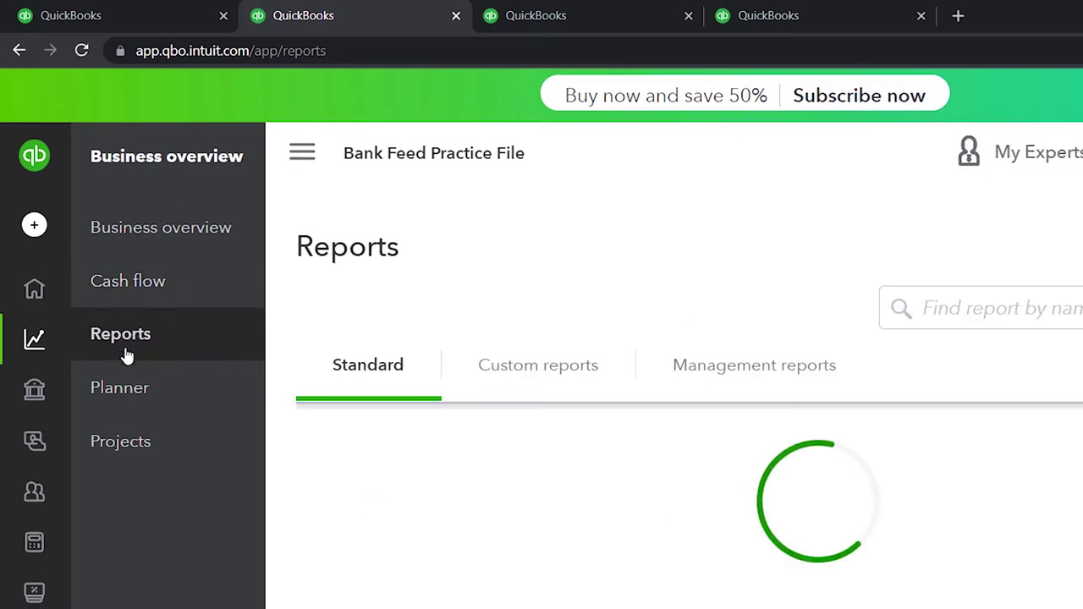
{"action": "left_click", "coordinate": [301, 157]}
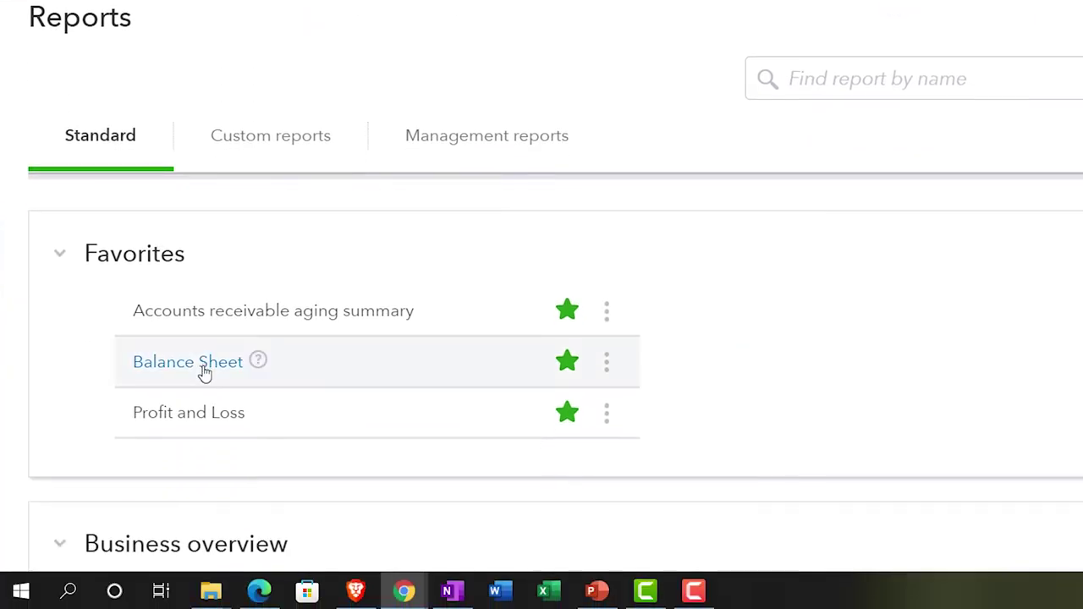
{"action": "left_click", "coordinate": [204, 373]}
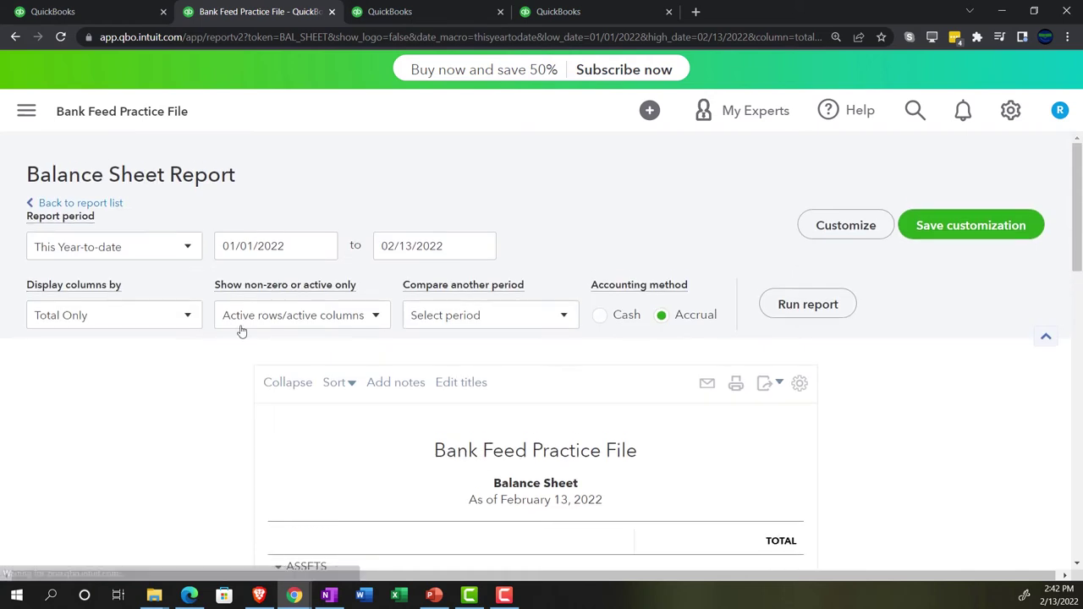
- Set the Balance Sheet period from 01/01/2021 to 12/31/2021 and run the report
{"action": "type", "text": "01/01/202"}
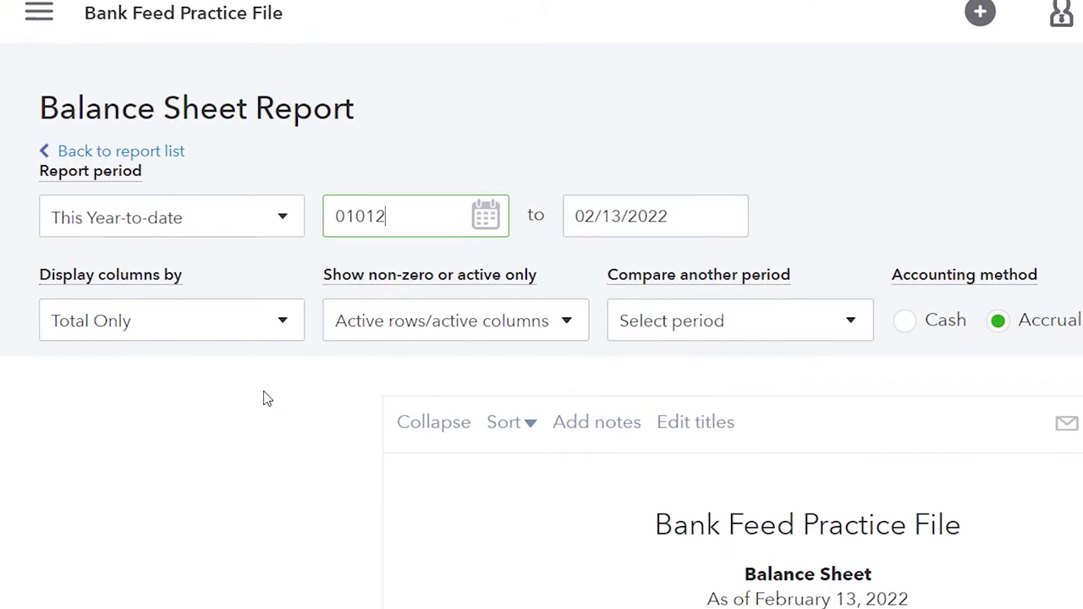
{"action": "type", "text": "1"}
{"action": "key", "text": "Tab"}
{"action": "type", "text": "123"}
{"action": "key", "text": "Tab"}
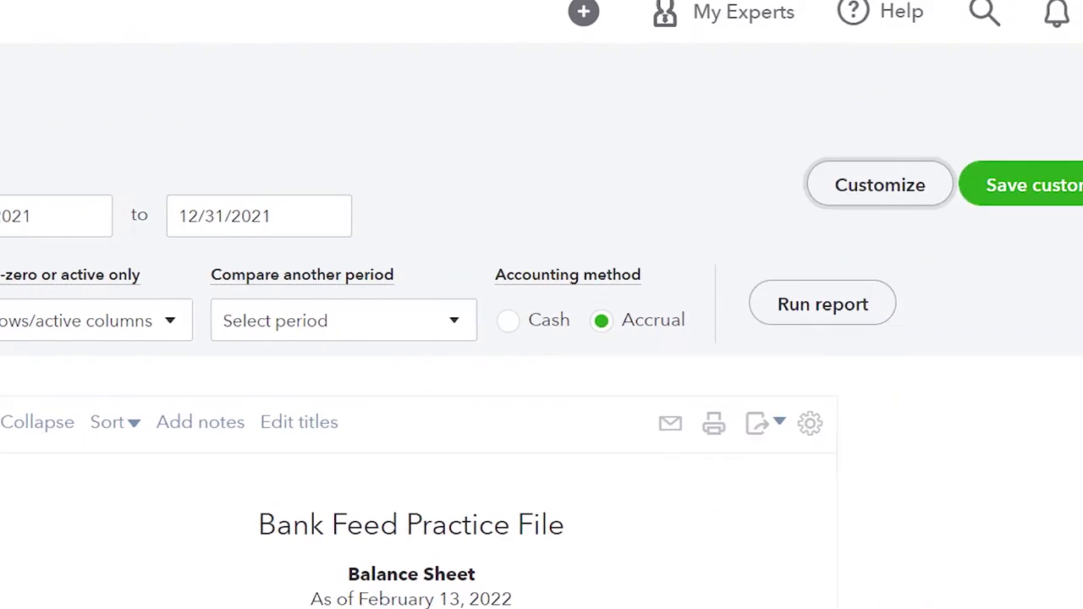
{"action": "left_click", "coordinate": [682, 322]}
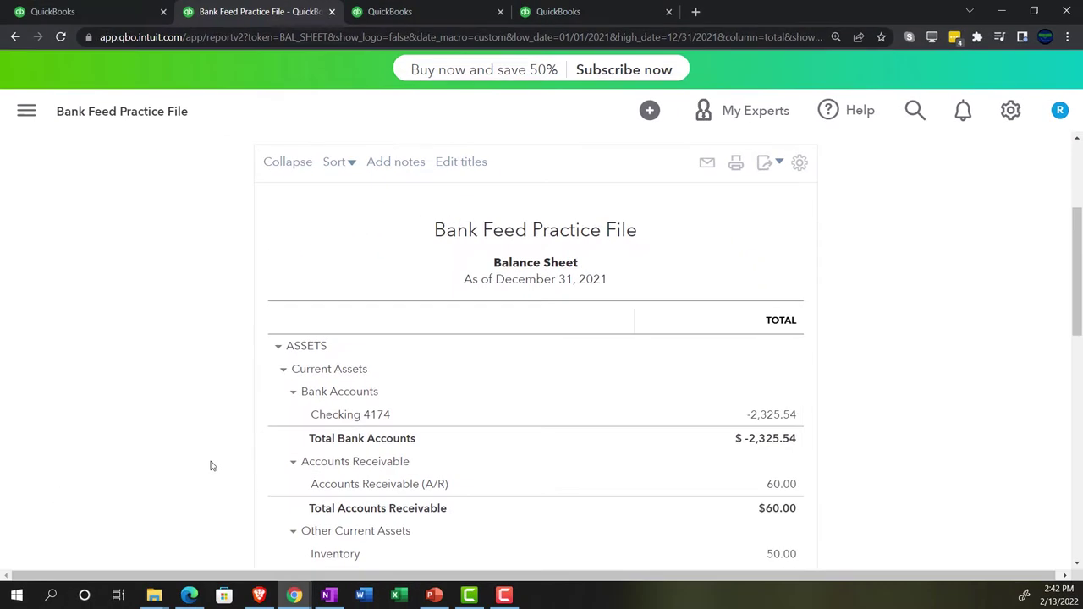
- In the third browser tab, open the Profit and Loss report from the favorite reports, with the navigation collapsed
{"action": "left_click", "coordinate": [416, 26]}
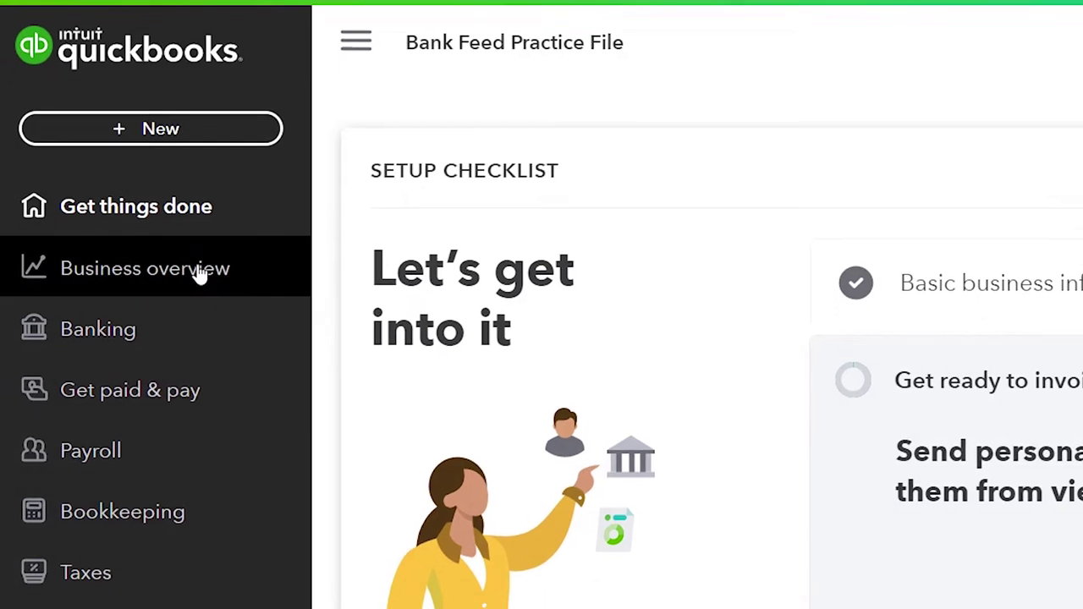
{"action": "left_click", "coordinate": [198, 273]}
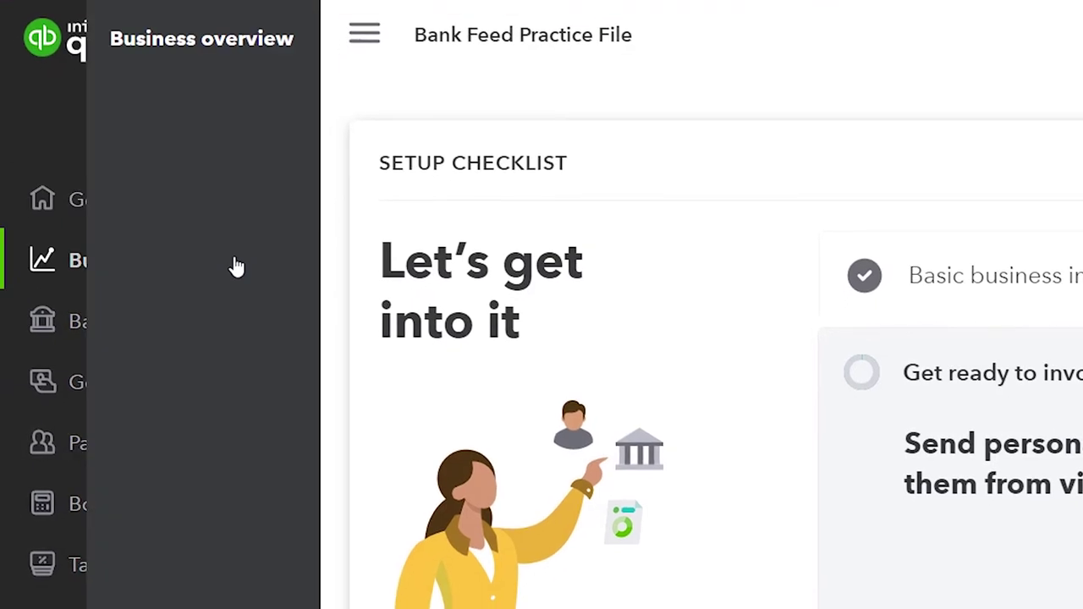
{"action": "left_click", "coordinate": [216, 268]}
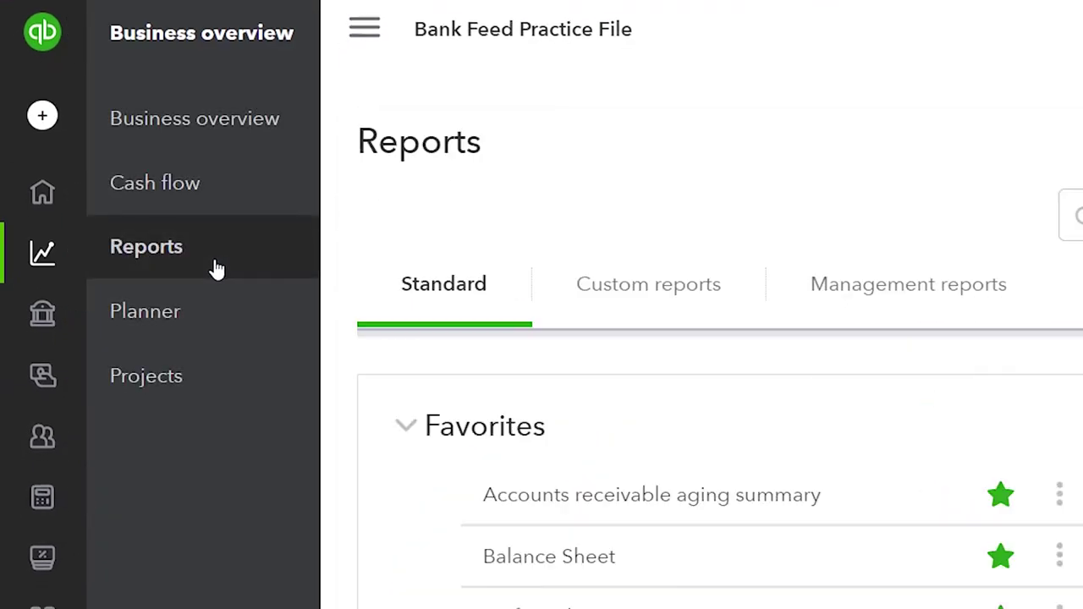
{"action": "left_click", "coordinate": [359, 36]}
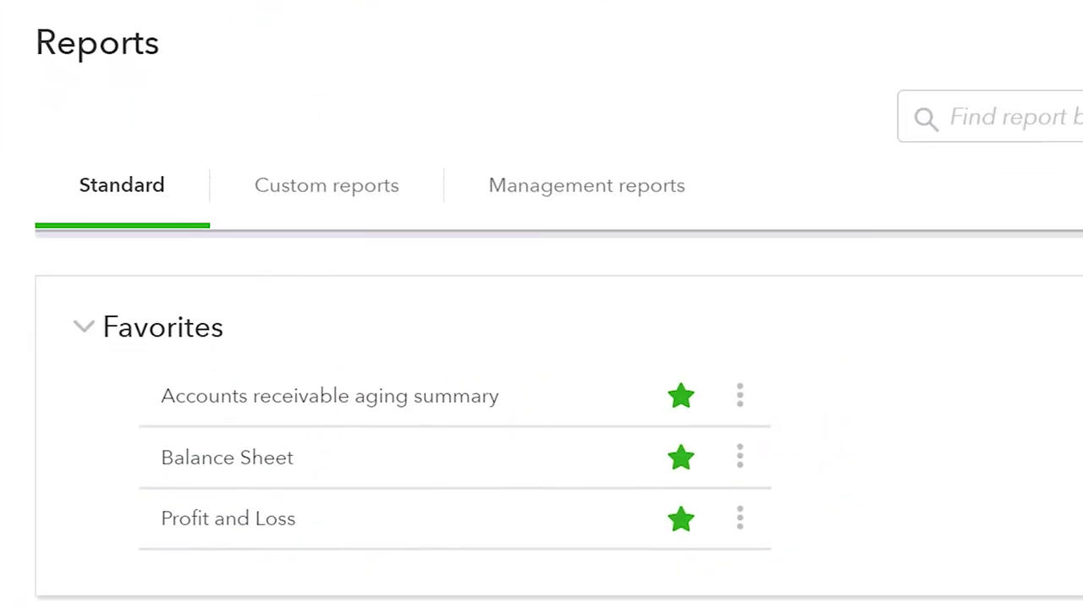
{"action": "left_click", "coordinate": [250, 447]}
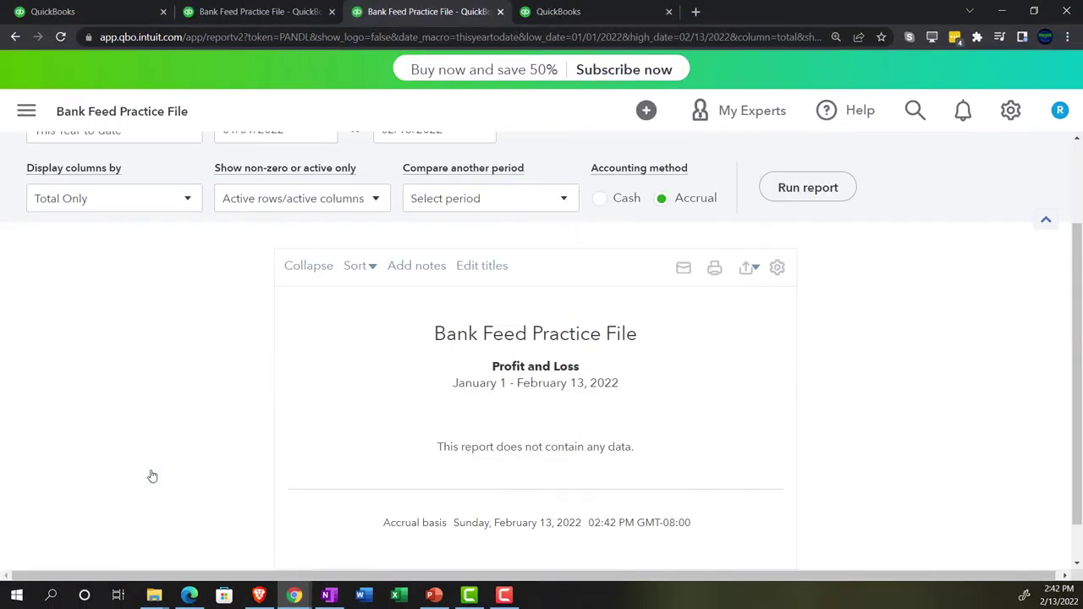
- Set the Profit and Loss period from 01/01/2021 to 12/31/2021 and run the report
{"action": "scroll", "coordinate": [186, 427], "scroll_direction": "up", "scroll_amount": 2}
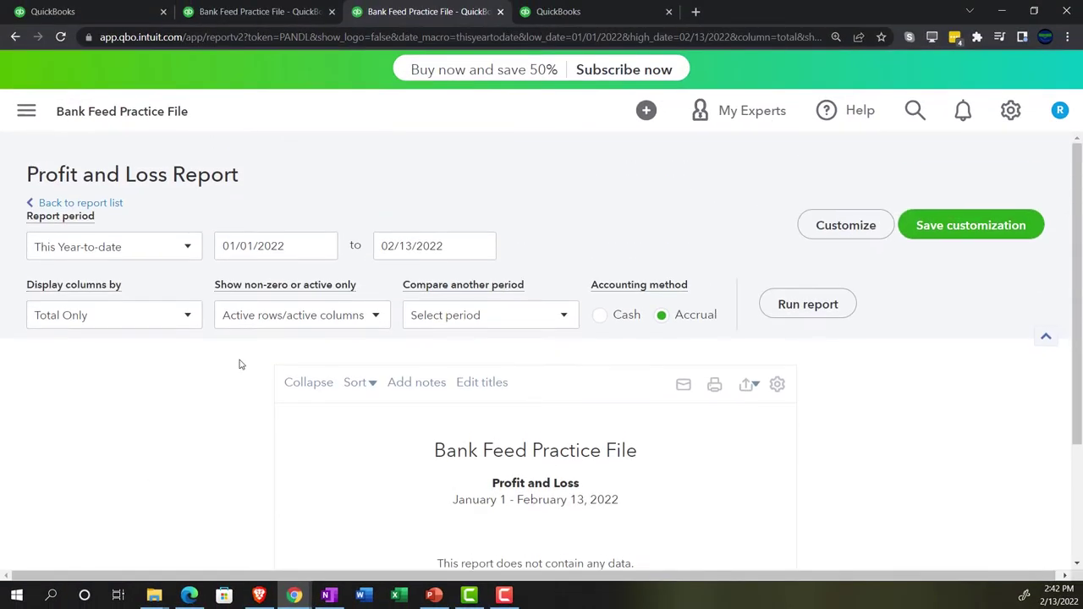
{"action": "left_click", "coordinate": [305, 252]}
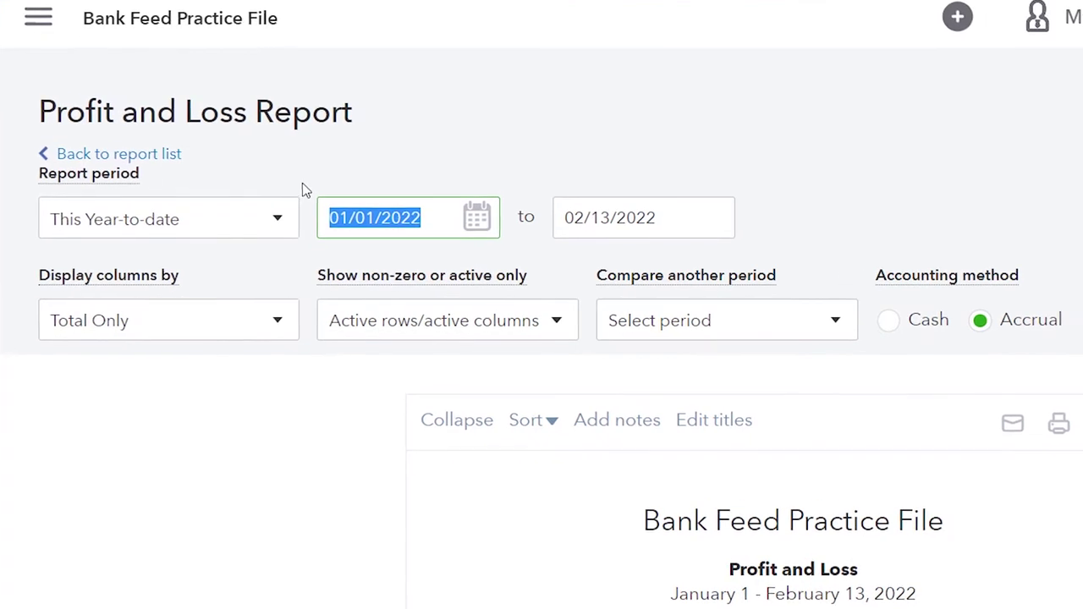
{"action": "type", "text": "01/01/2021"}
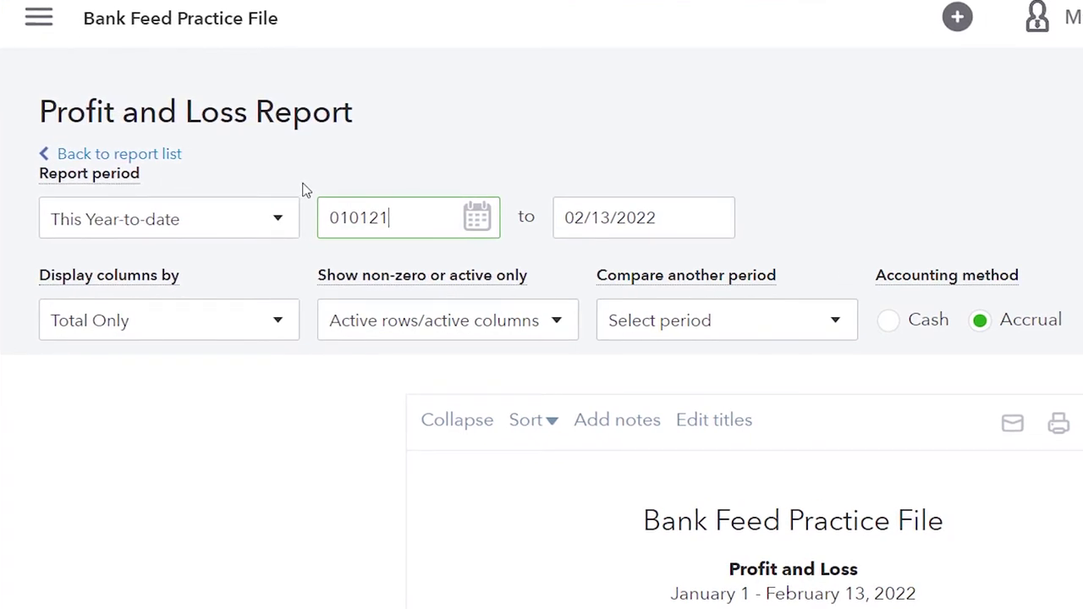
{"action": "key", "text": "Tab"}
{"action": "type", "text": "12/31/2021"}
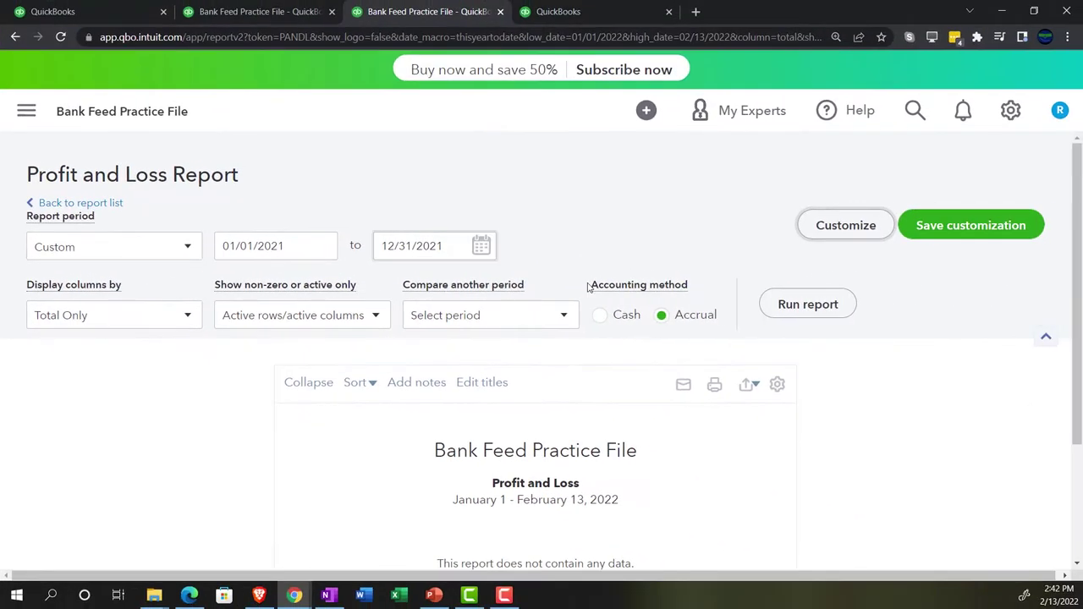
{"action": "key", "text": "Tab"}
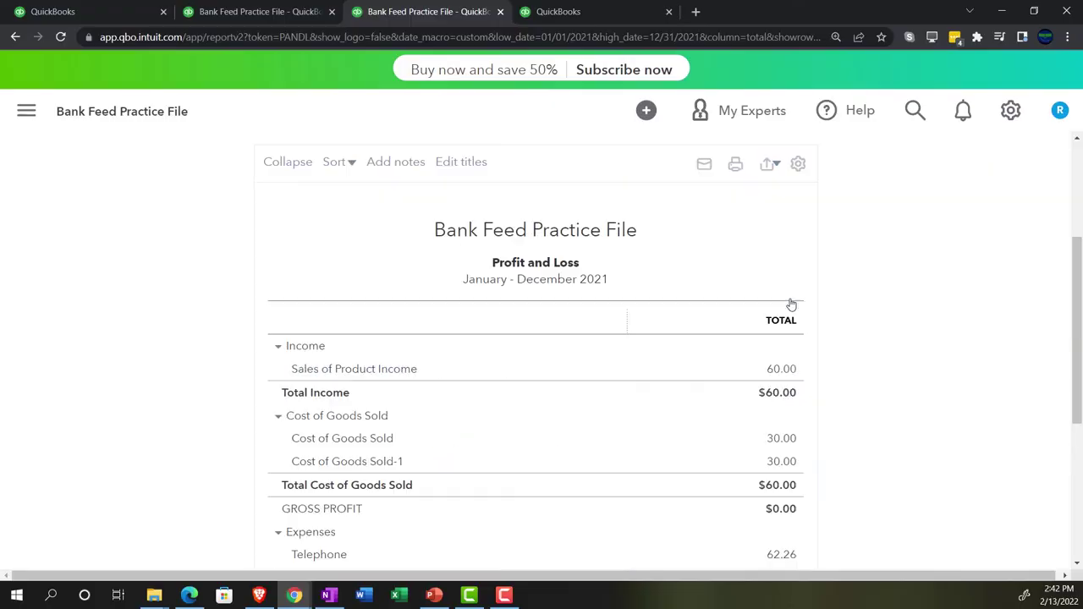
- In the fourth browser tab, find the Trial Balance report by searching the reports for "trial" and open it, with the navigation collapsed
{"action": "left_click", "coordinate": [567, 6]}
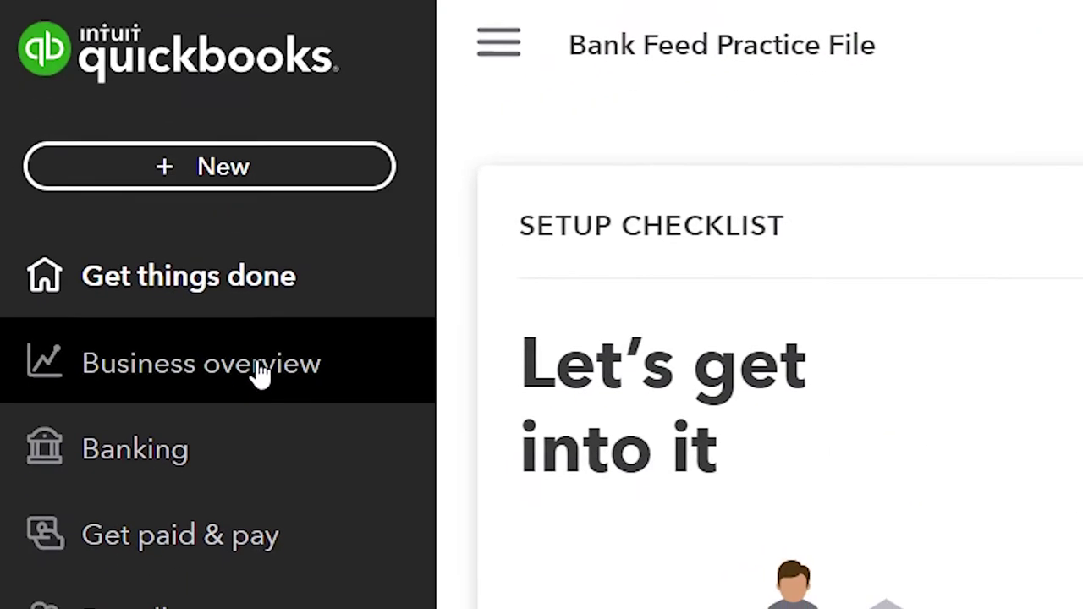
{"action": "left_click", "coordinate": [267, 369]}
{"action": "left_click", "coordinate": [266, 370]}
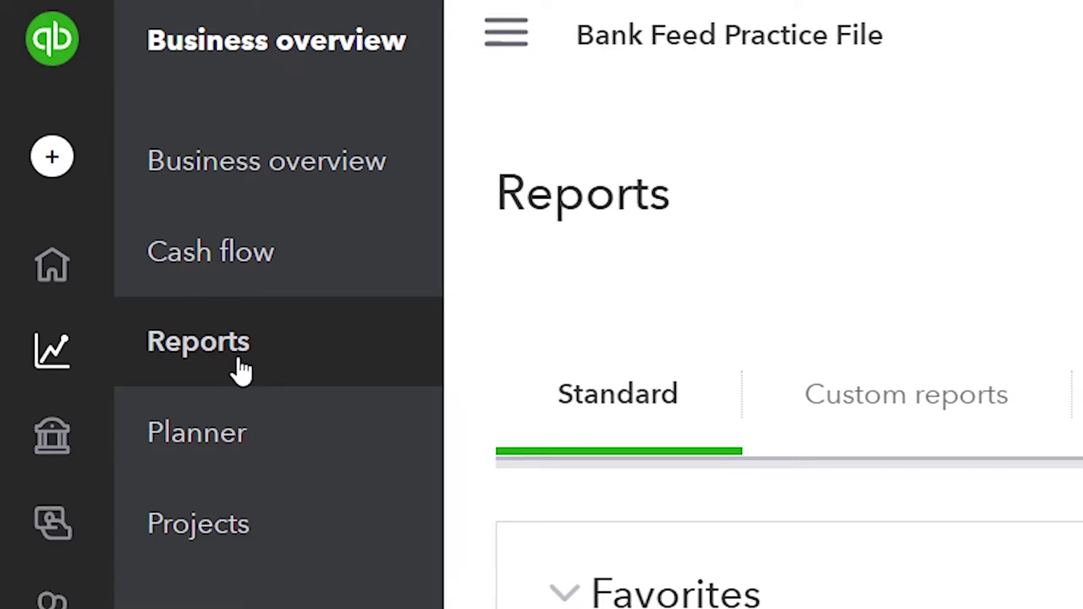
{"action": "left_click", "coordinate": [532, 58]}
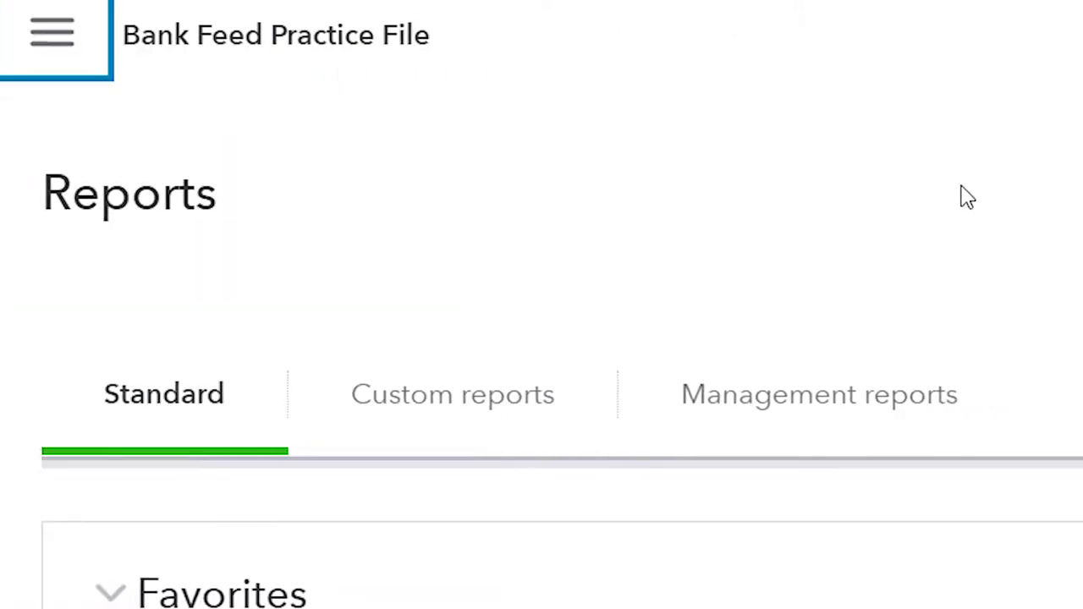
{"action": "left_click", "coordinate": [344, 309]}
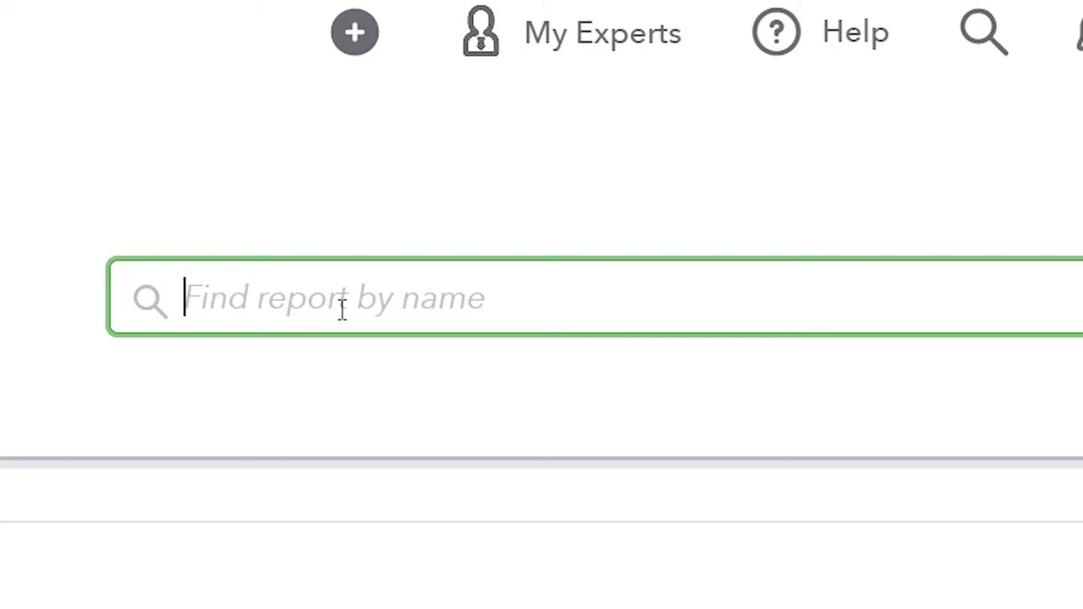
{"action": "type", "text": "trial"}
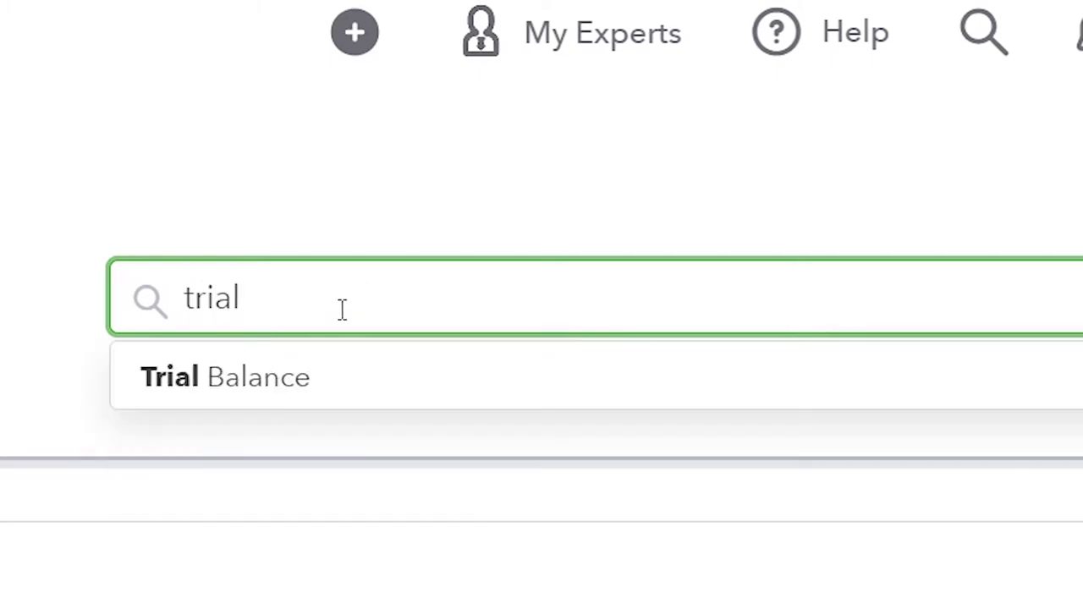
{"action": "key", "text": "Down"}
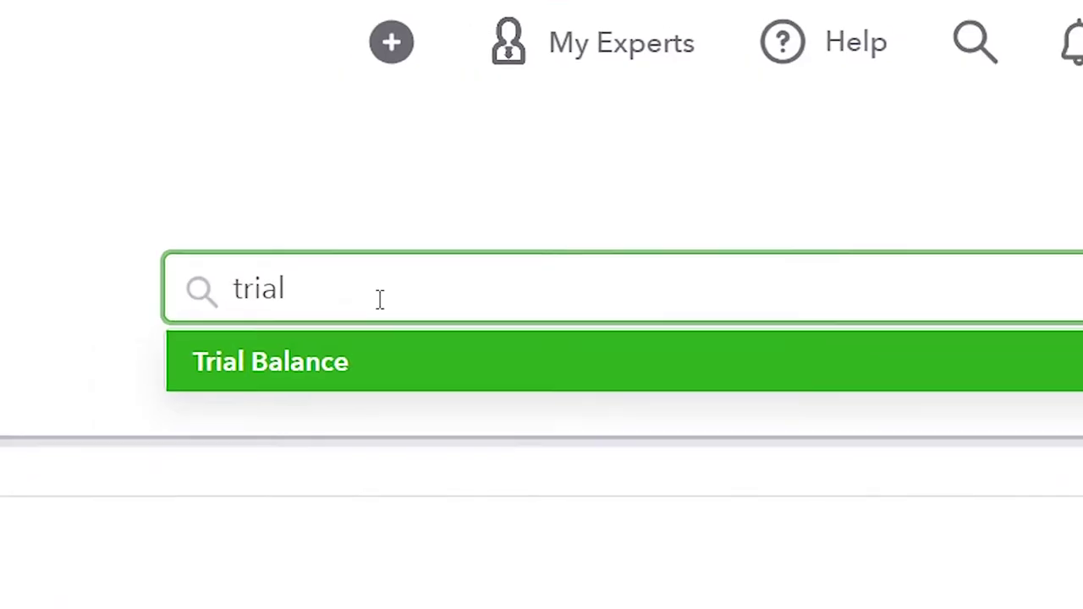
{"action": "key", "text": "Return"}
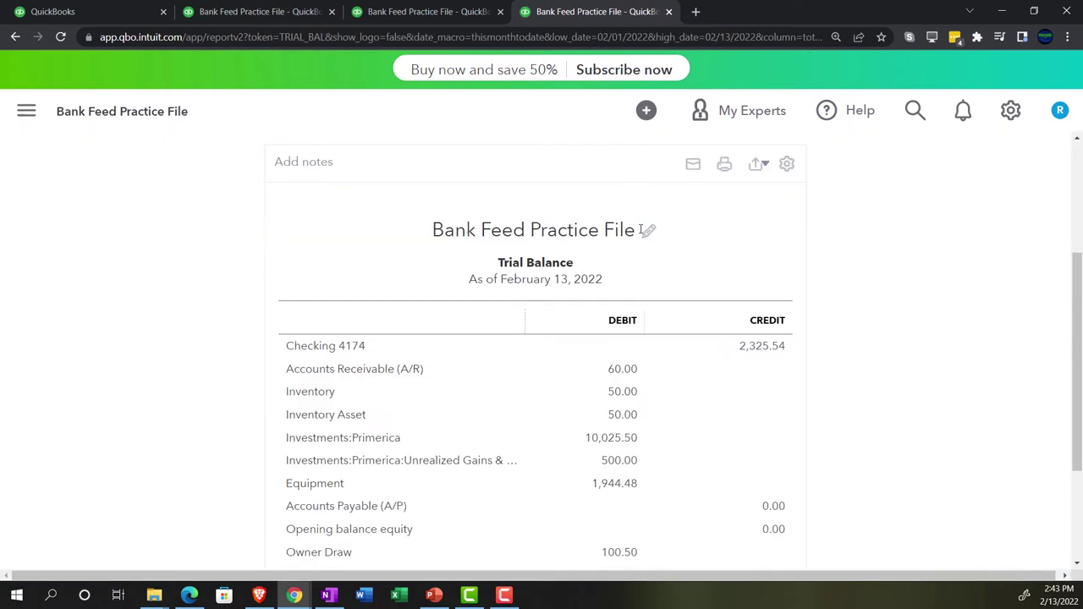
- Set the Trial Balance period from 01/01/2021 to 12/31/2021 and run the report
{"action": "scroll", "coordinate": [178, 336], "scroll_direction": "up", "scroll_amount": 3}
{"action": "left_click", "coordinate": [273, 244]}
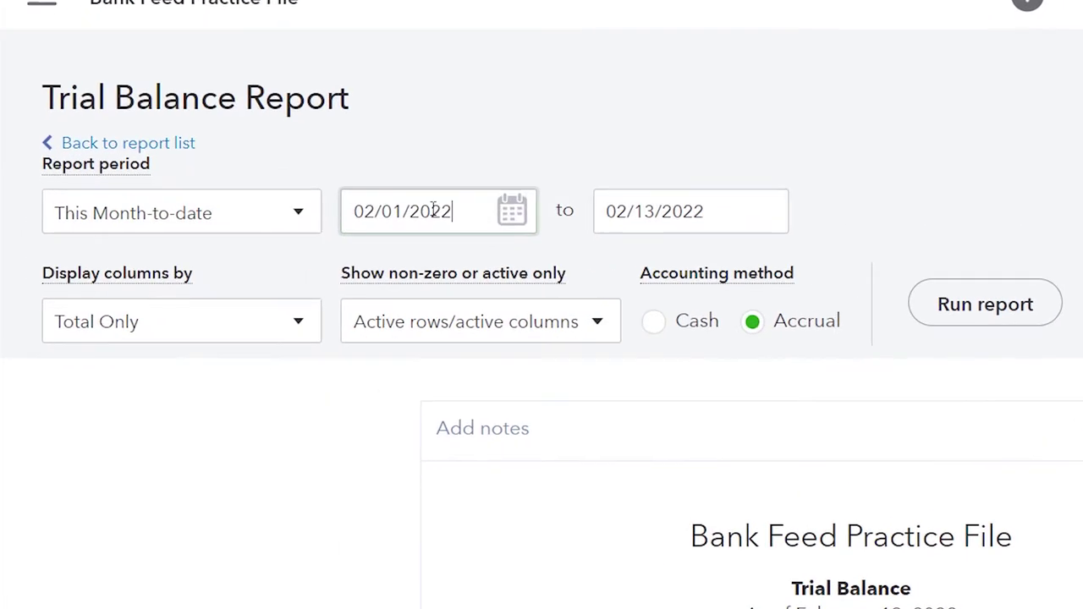
{"action": "triple_click", "coordinate": [433, 210]}
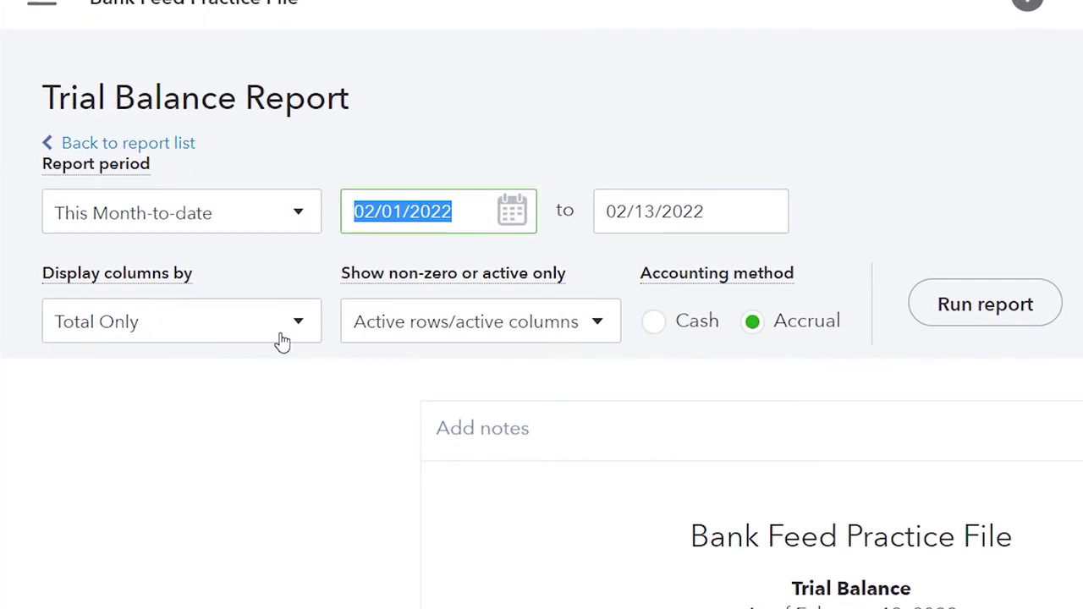
{"action": "type", "text": "01/01/"}
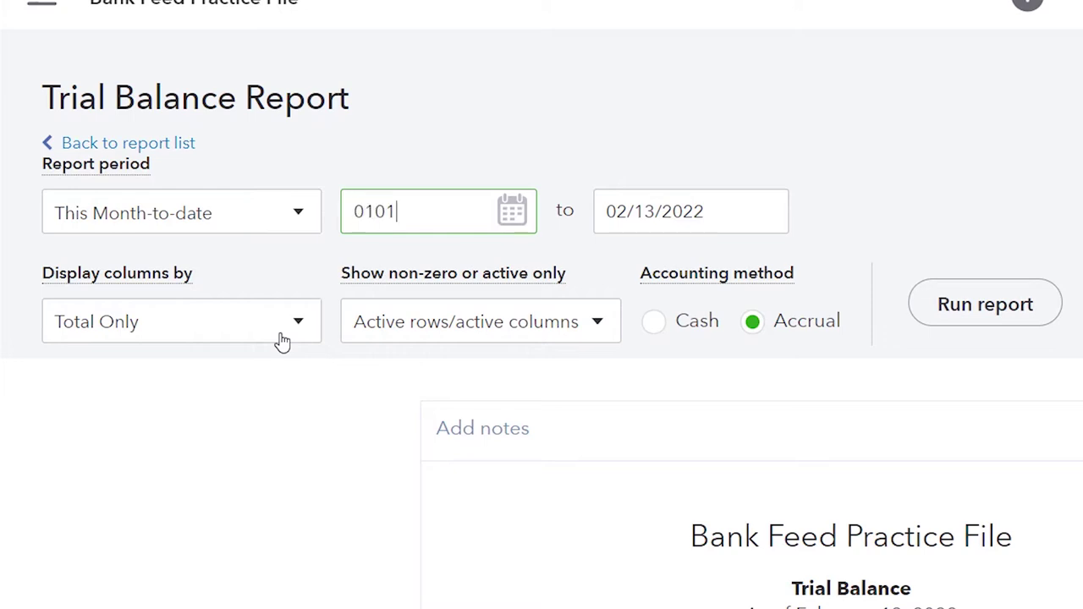
{"action": "type", "text": "2021"}
{"action": "key", "text": "Tab"}
{"action": "type", "text": "12/31/2021"}
{"action": "key", "text": "Tab"}
{"action": "left_click", "coordinate": [620, 317]}
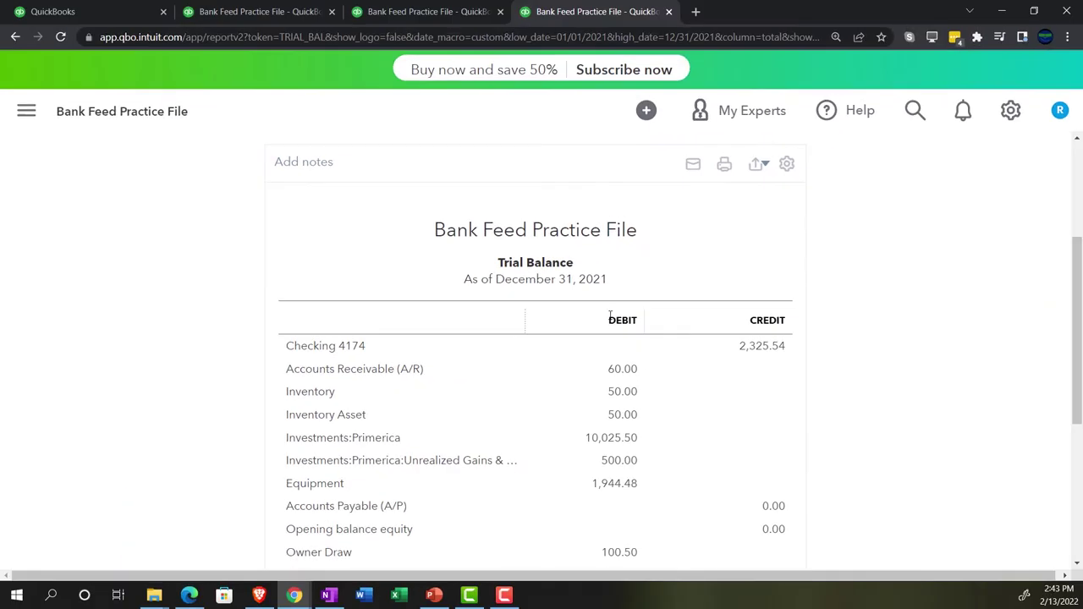
- In the first browser tab, open the practice file's bank transactions under Bookkeeping
{"action": "left_click", "coordinate": [129, 15]}
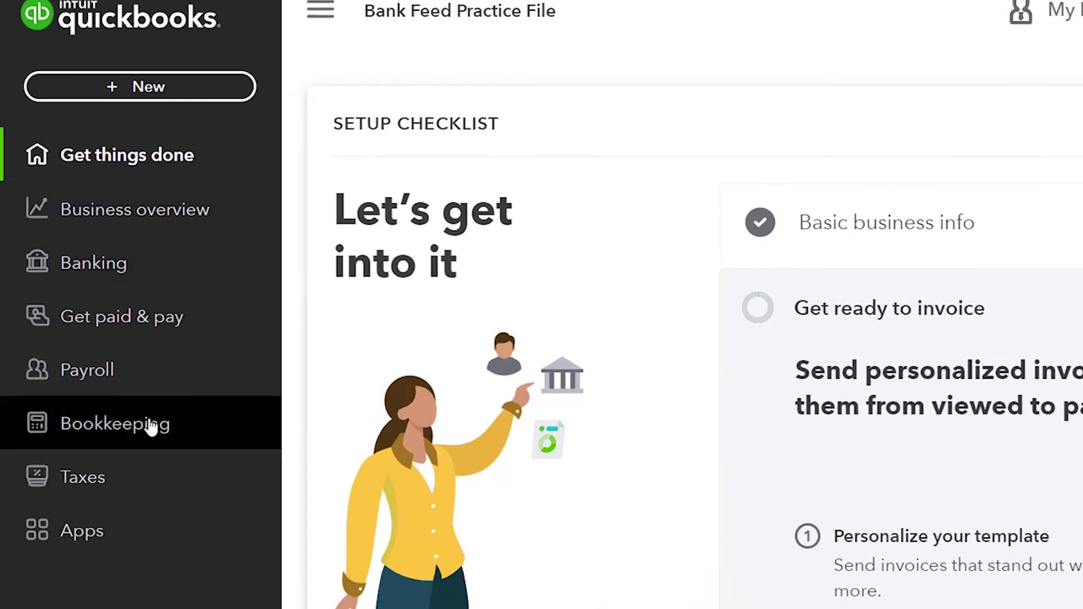
{"action": "left_click", "coordinate": [148, 427]}
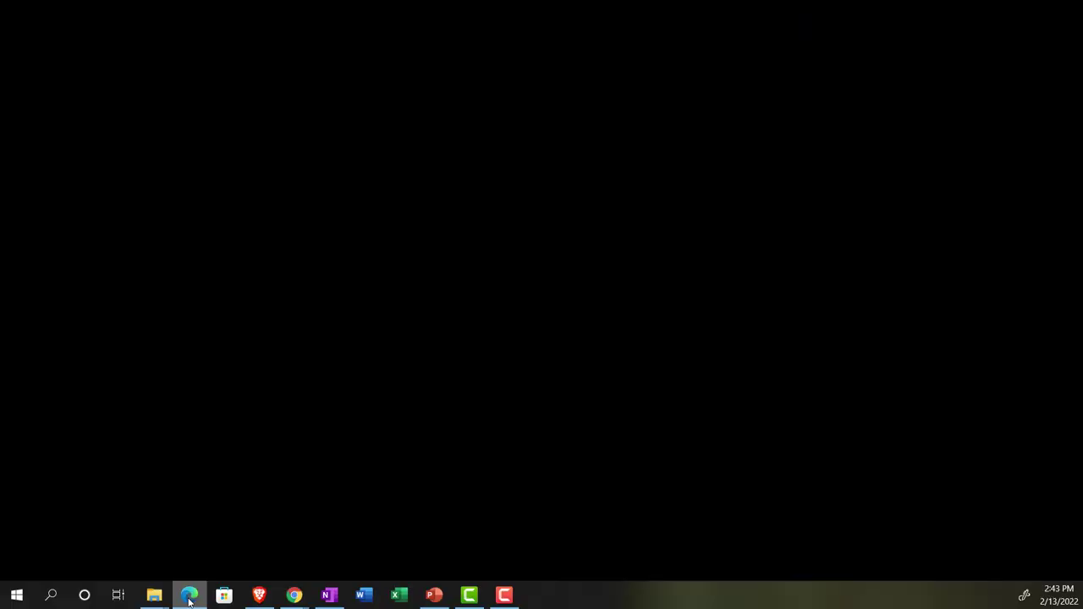
- Switch to Edge to view the Banking page in the accounting-view navigation, and return to the practice file's bank transactions in Chrome
{"action": "left_click", "coordinate": [188, 596]}
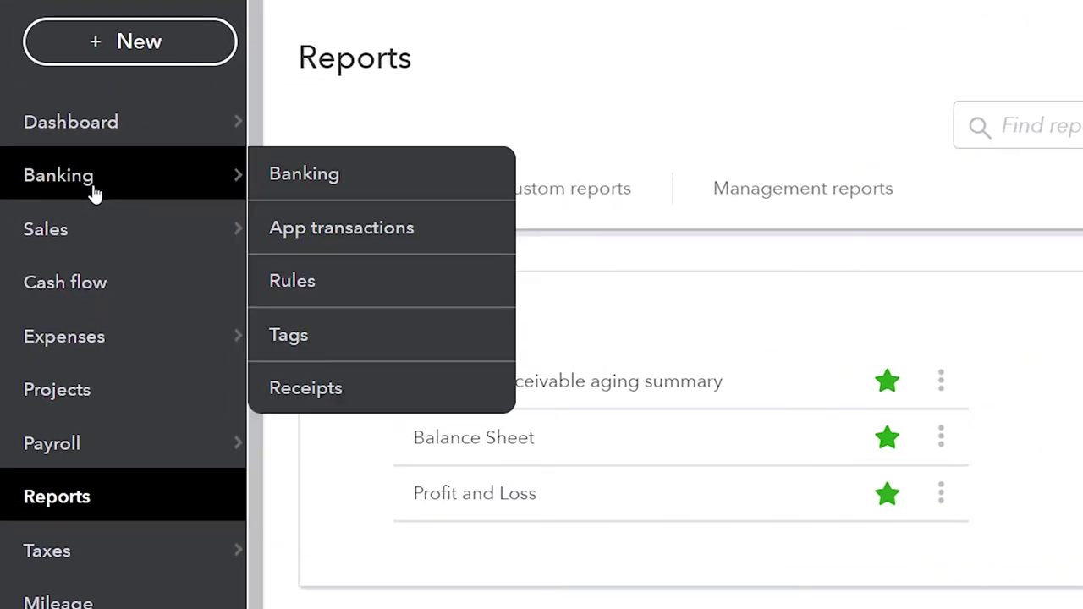
{"action": "left_click", "coordinate": [64, 227]}
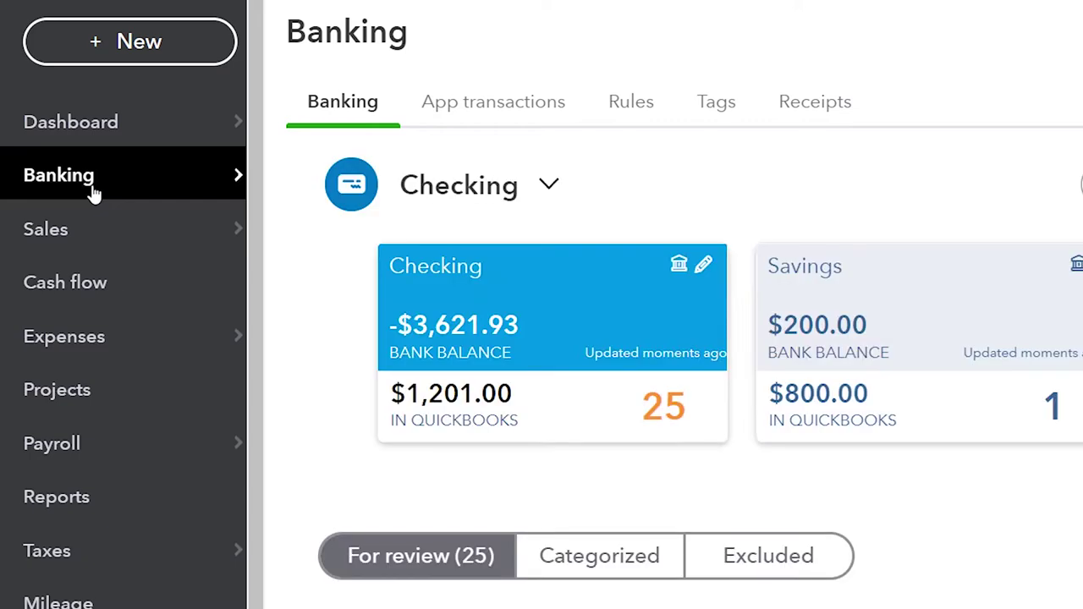
{"action": "left_click", "coordinate": [190, 596]}
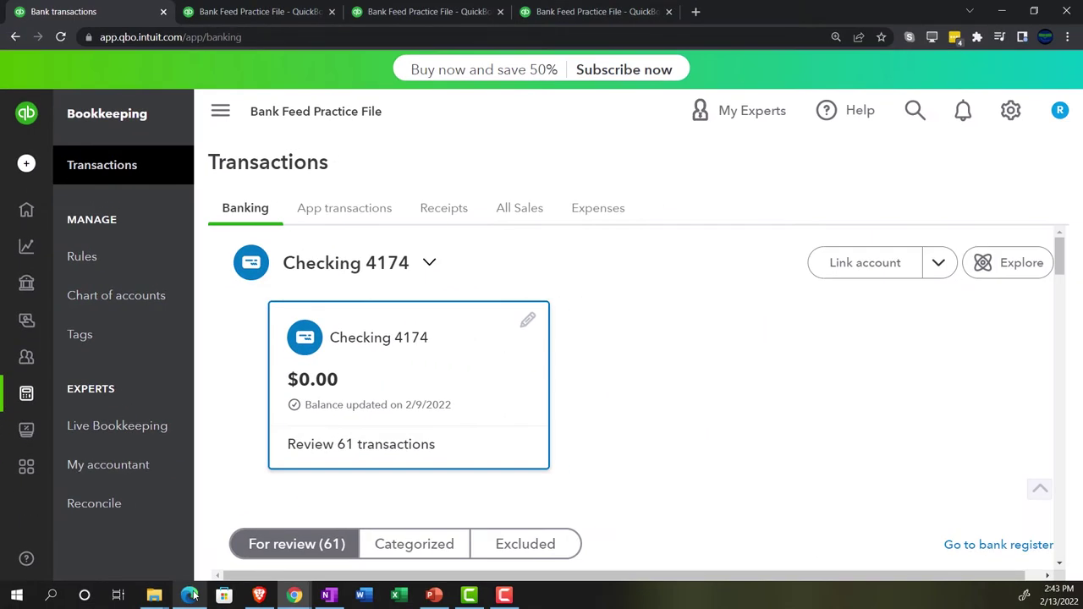
- Collapse the navigation and sort the checking account's for-review transactions by amount in descending order
{"action": "left_click", "coordinate": [222, 117]}
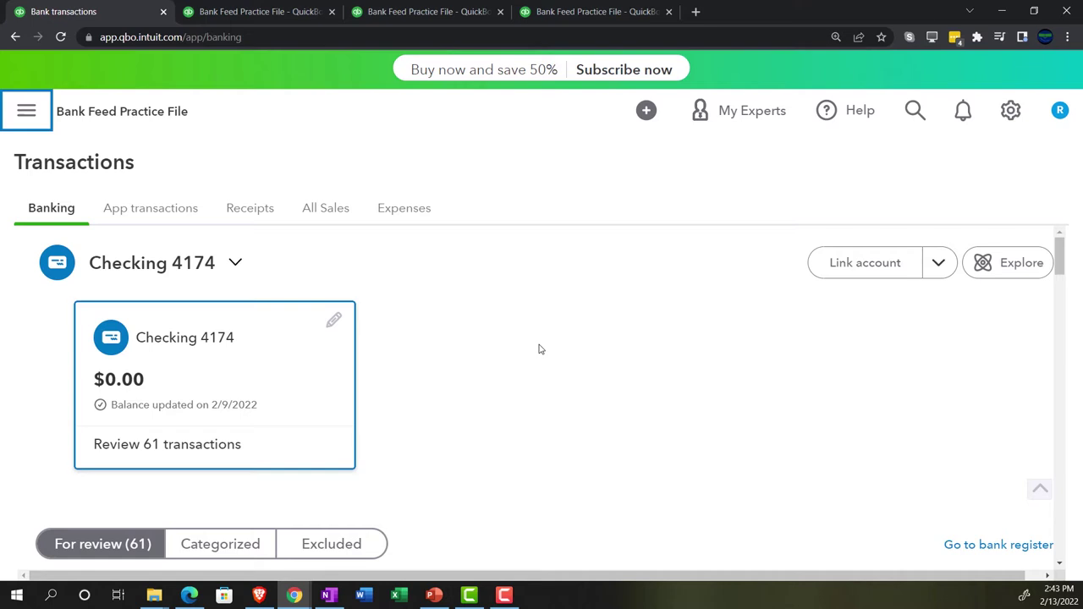
{"action": "scroll", "coordinate": [539, 348], "scroll_direction": "down", "scroll_amount": 5}
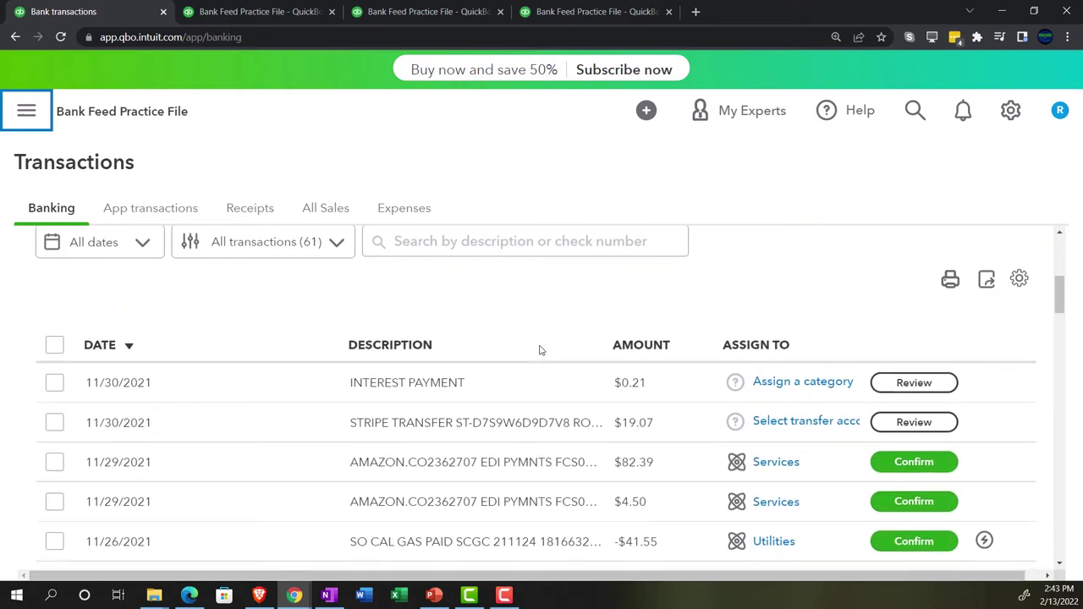
{"action": "scroll", "coordinate": [540, 351], "scroll_direction": "down", "scroll_amount": 1}
{"action": "scroll", "coordinate": [540, 350], "scroll_direction": "down", "scroll_amount": 1}
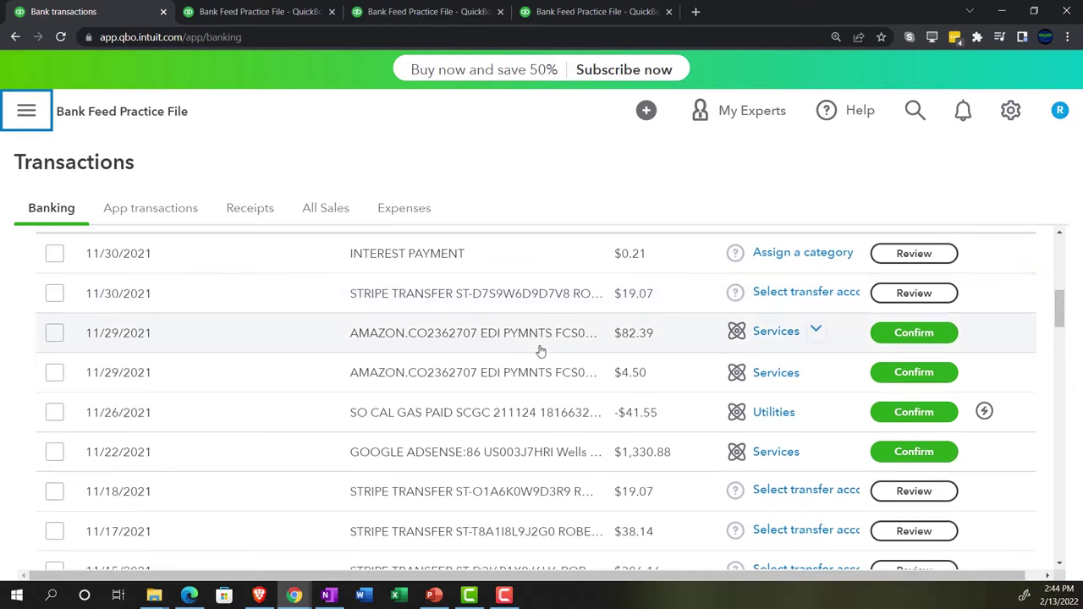
{"action": "scroll", "coordinate": [539, 350], "scroll_direction": "up", "scroll_amount": 1}
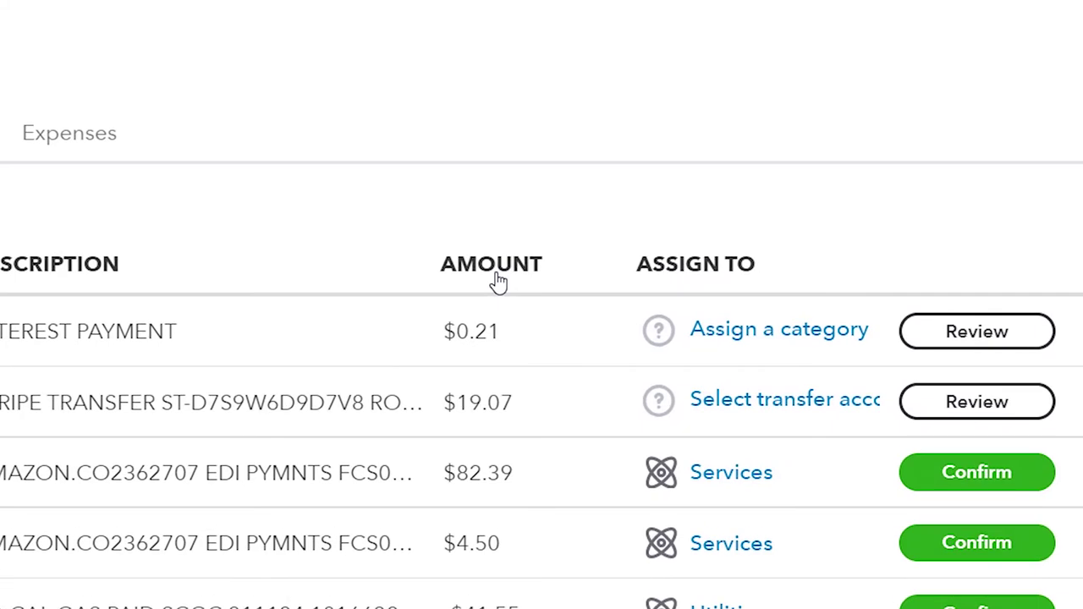
{"action": "left_click", "coordinate": [645, 287]}
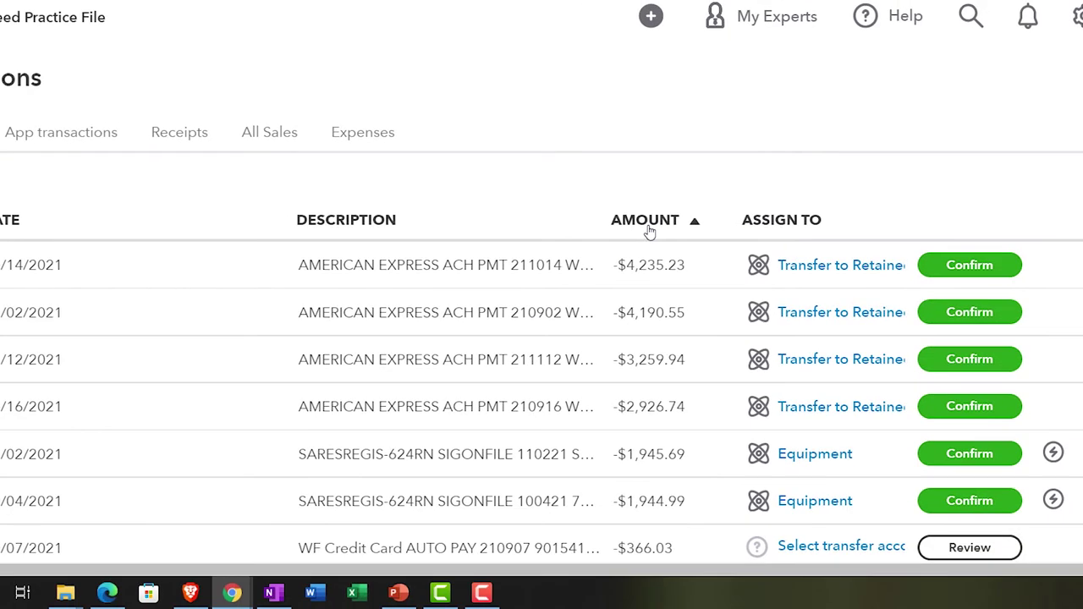
{"action": "left_click", "coordinate": [647, 222]}
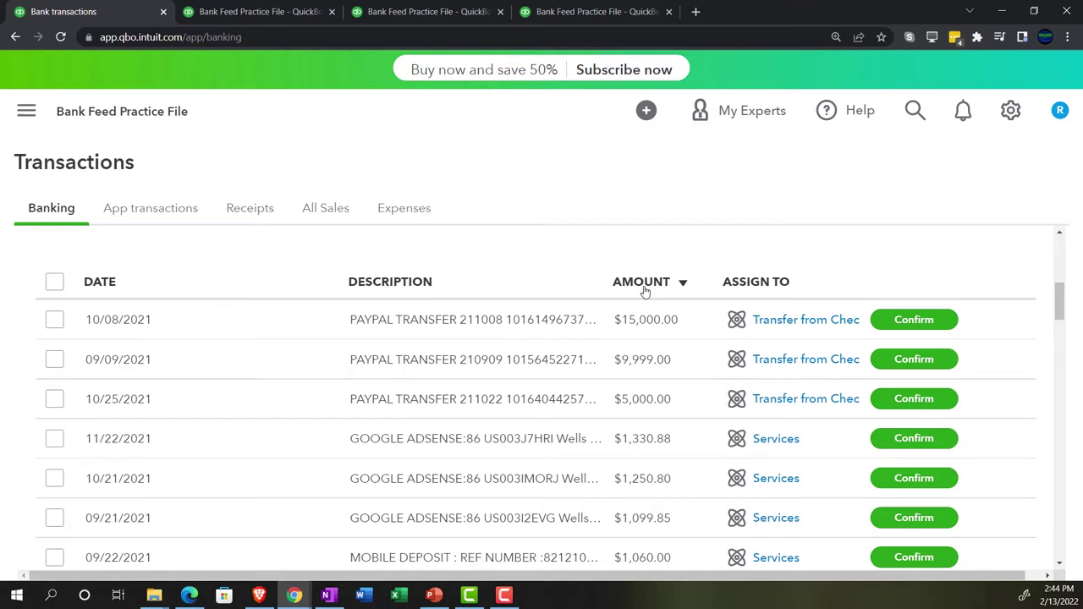
- Examine the desktop home page flowchart in OneNote, and return to the bank transactions window in Chrome
{"action": "left_click", "coordinate": [330, 597]}
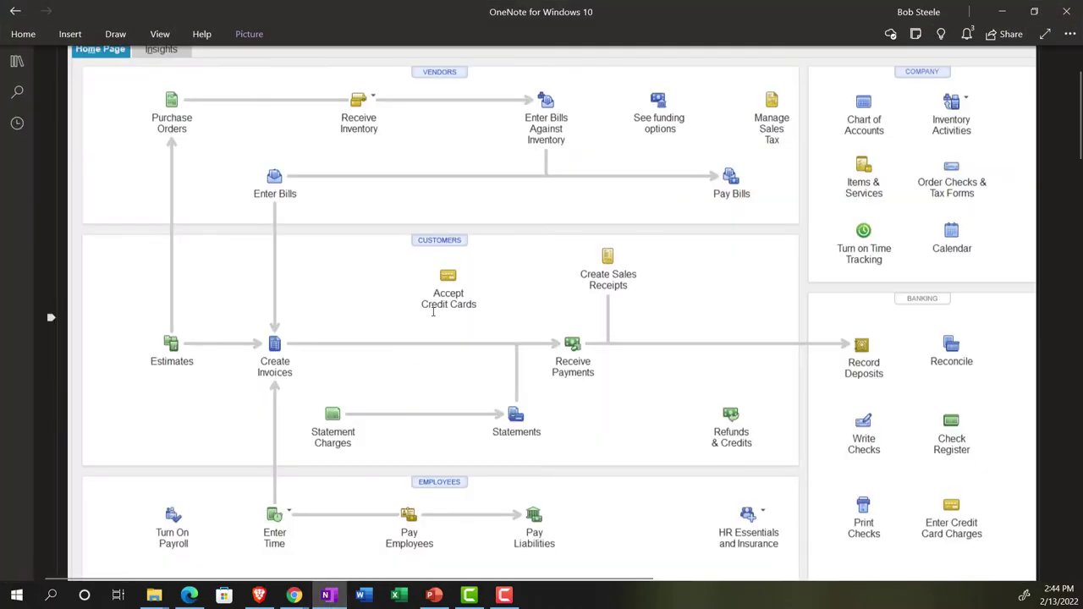
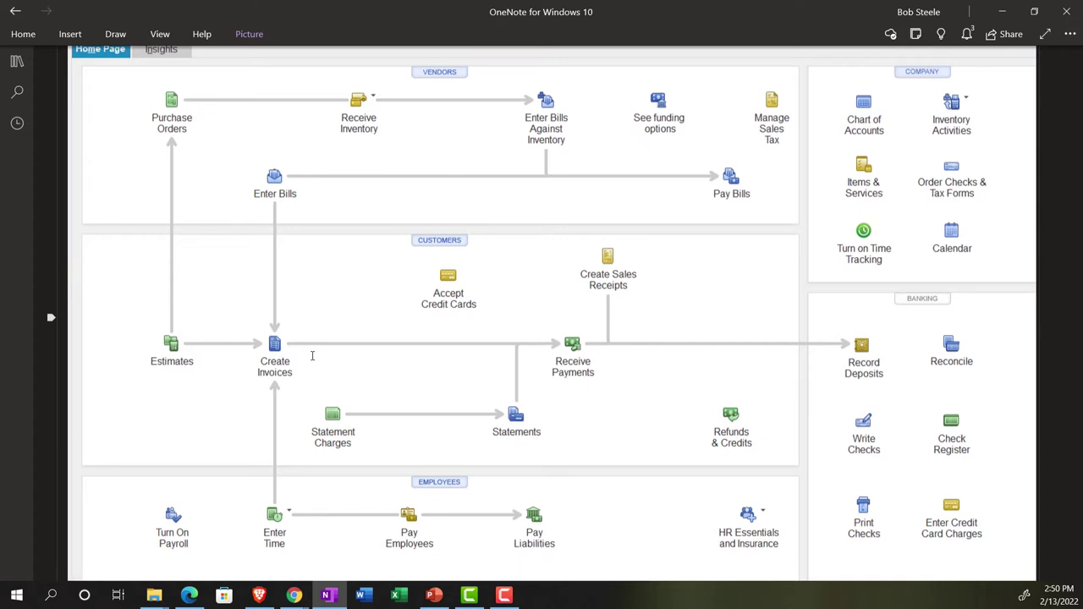
{"action": "mouse_move", "coordinate": [293, 594]}
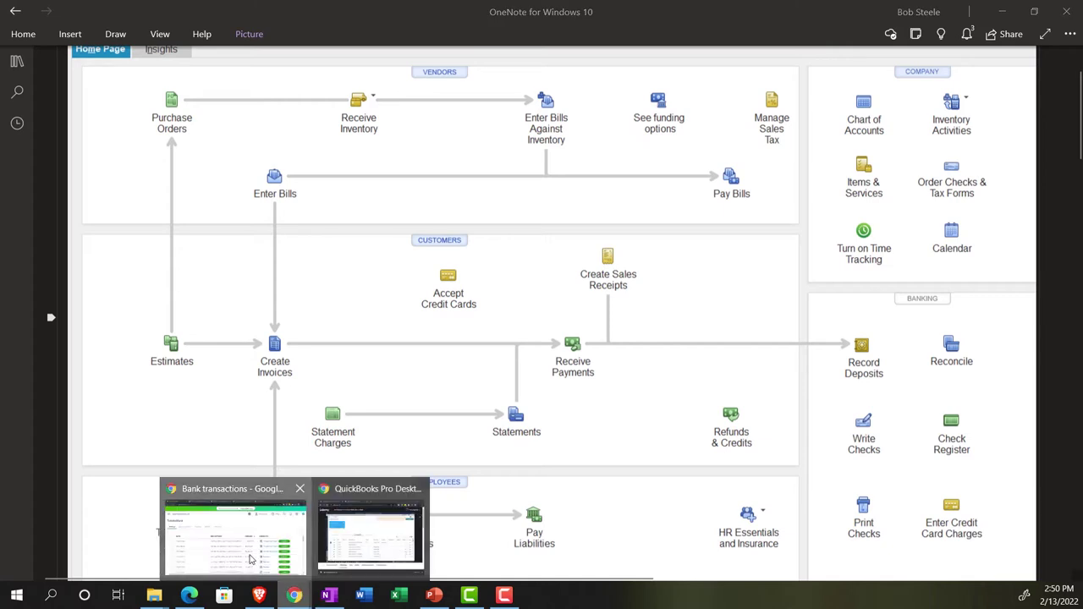
{"action": "left_click", "coordinate": [251, 559]}
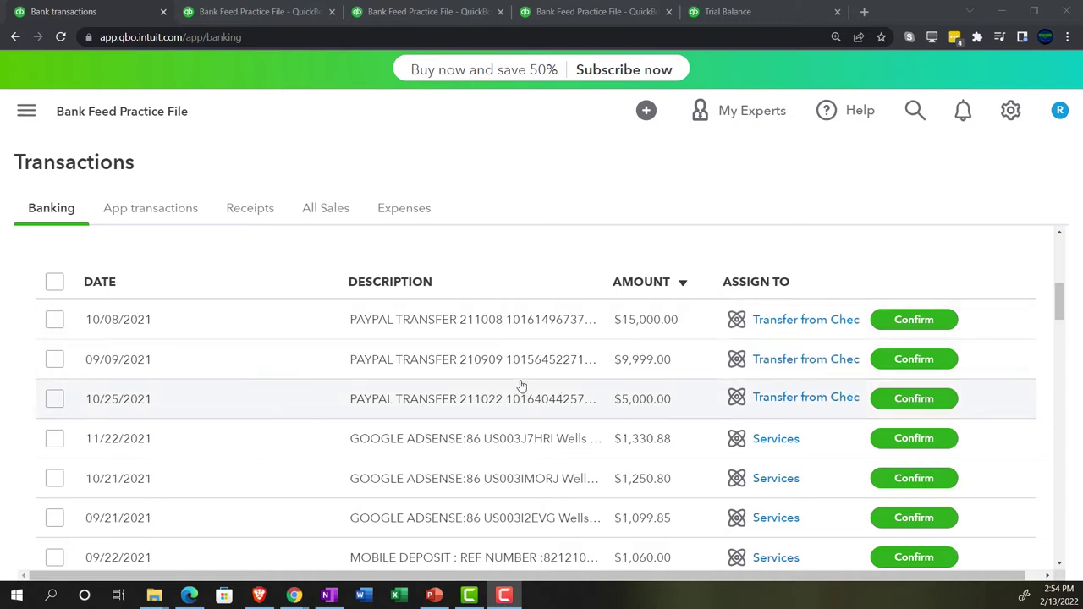
- Examine the PayPal, Google AdSense, mobile deposit and Stripe entries among the largest for-review deposits
{"action": "scroll", "coordinate": [521, 385], "scroll_direction": "down", "scroll_amount": 3}
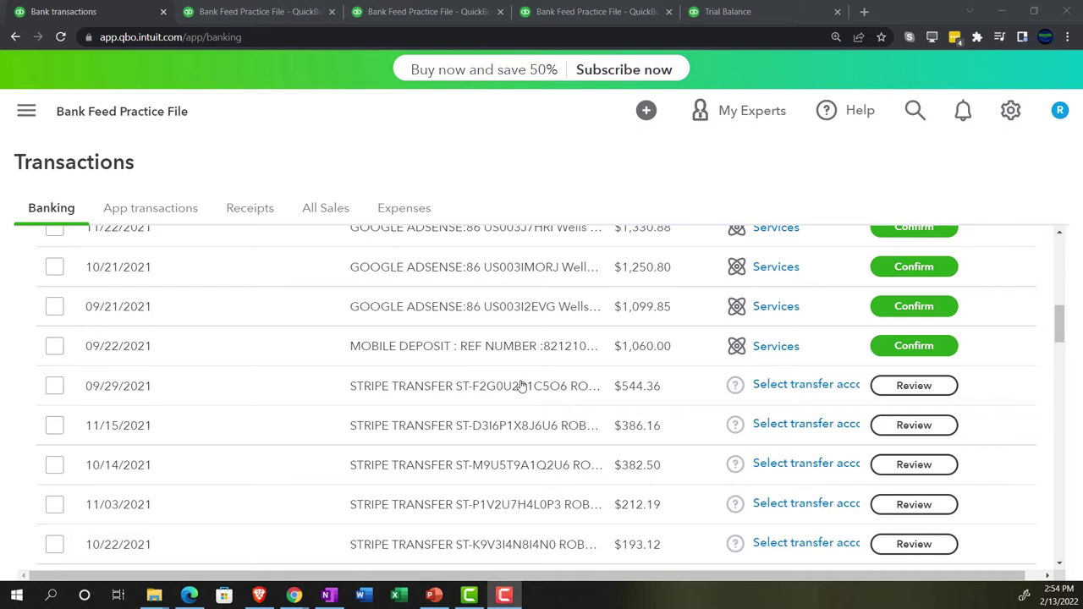
{"action": "scroll", "coordinate": [521, 385], "scroll_direction": "up", "scroll_amount": 3}
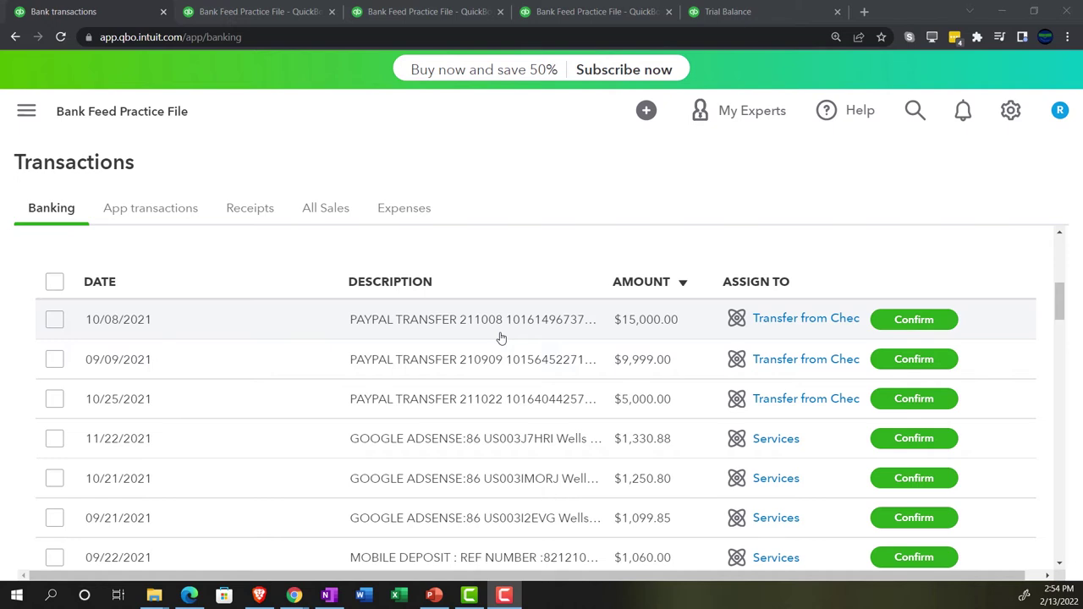
{"action": "scroll", "coordinate": [501, 337], "scroll_direction": "down", "scroll_amount": 3}
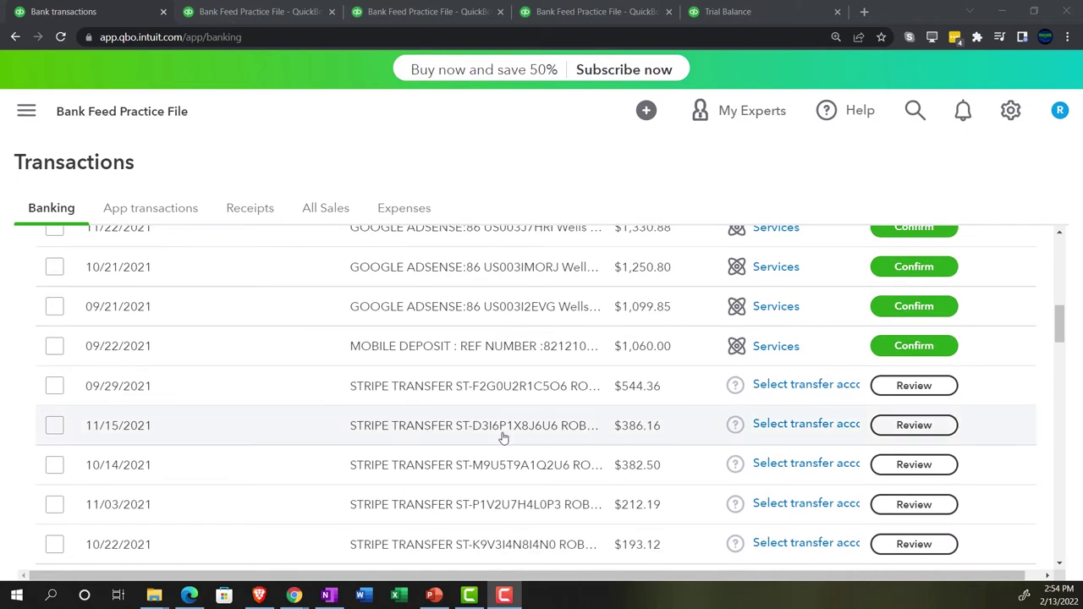
{"action": "scroll", "coordinate": [503, 437], "scroll_direction": "up", "scroll_amount": 3}
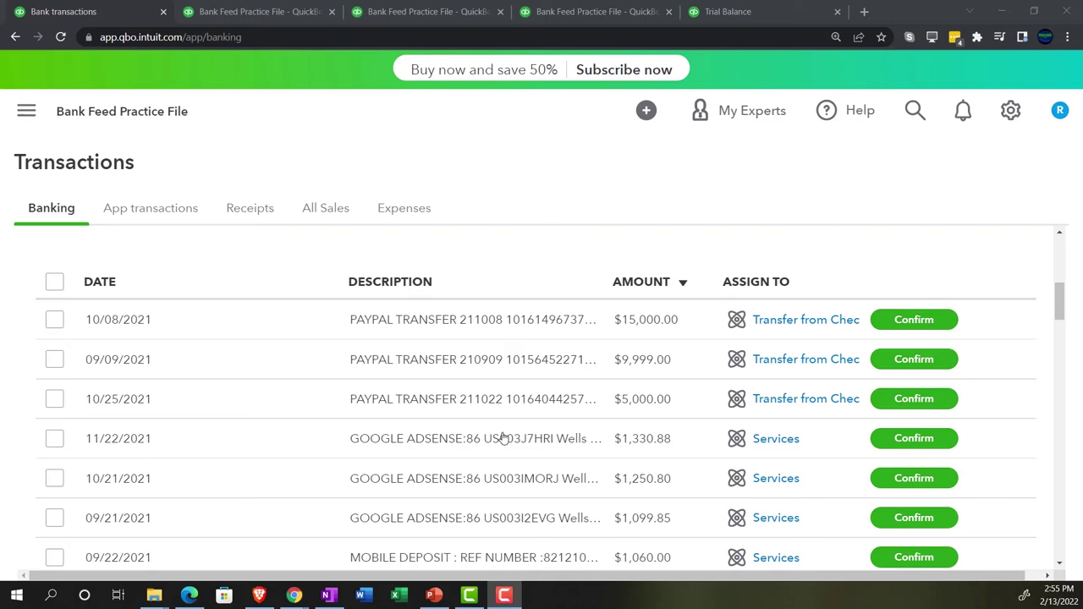
- In the fifth browser tab, browse the Apps page's most popular apps, free QuickBooks-built apps and eCommerce connectors
{"action": "left_click", "coordinate": [729, 14]}
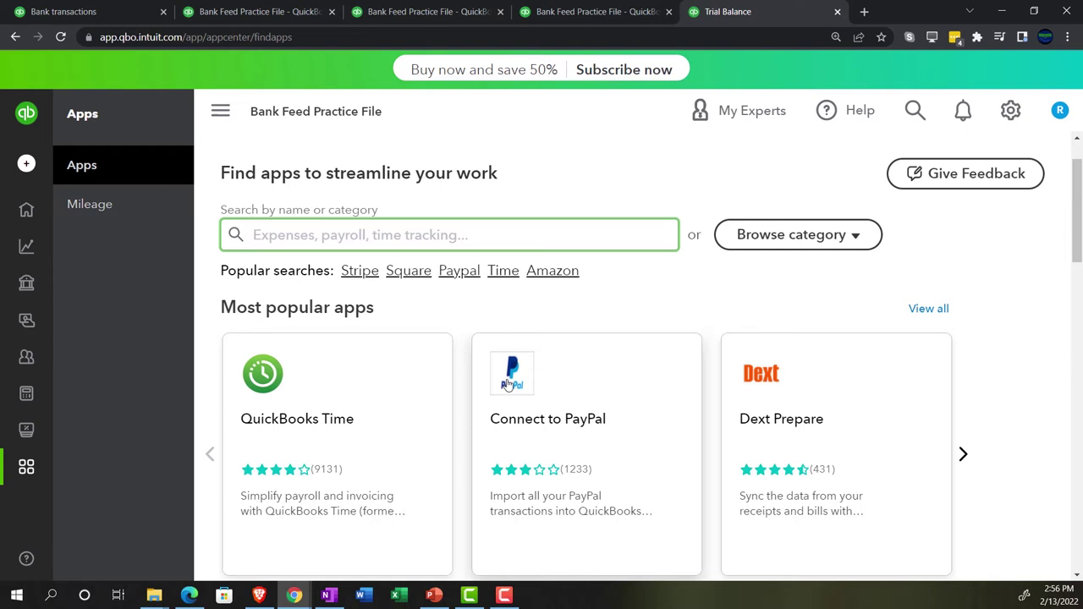
{"action": "scroll", "coordinate": [507, 385], "scroll_direction": "down", "scroll_amount": 1}
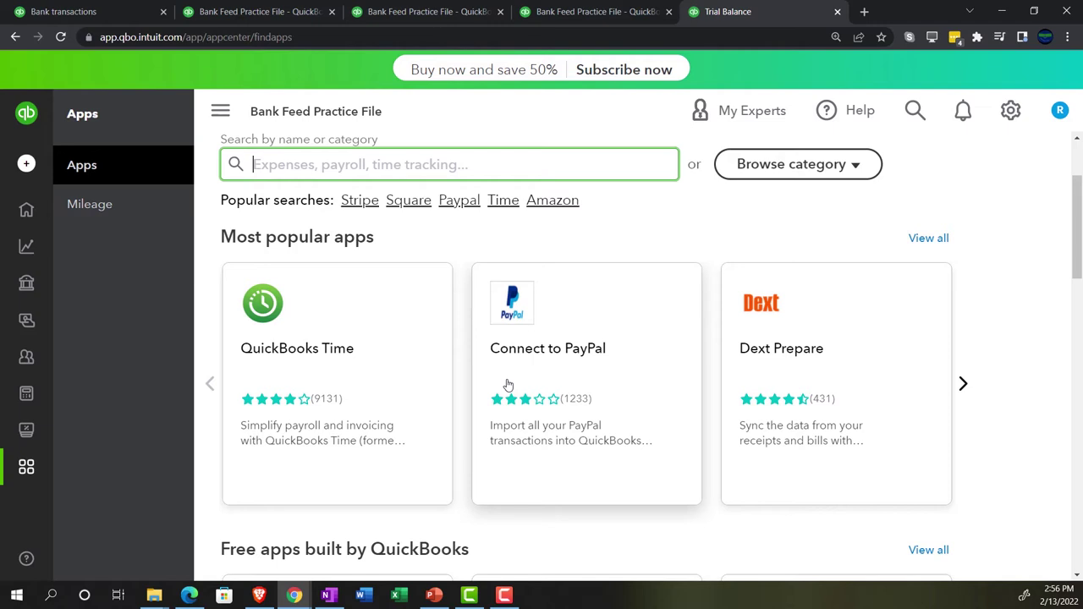
{"action": "scroll", "coordinate": [508, 385], "scroll_direction": "down", "scroll_amount": 1}
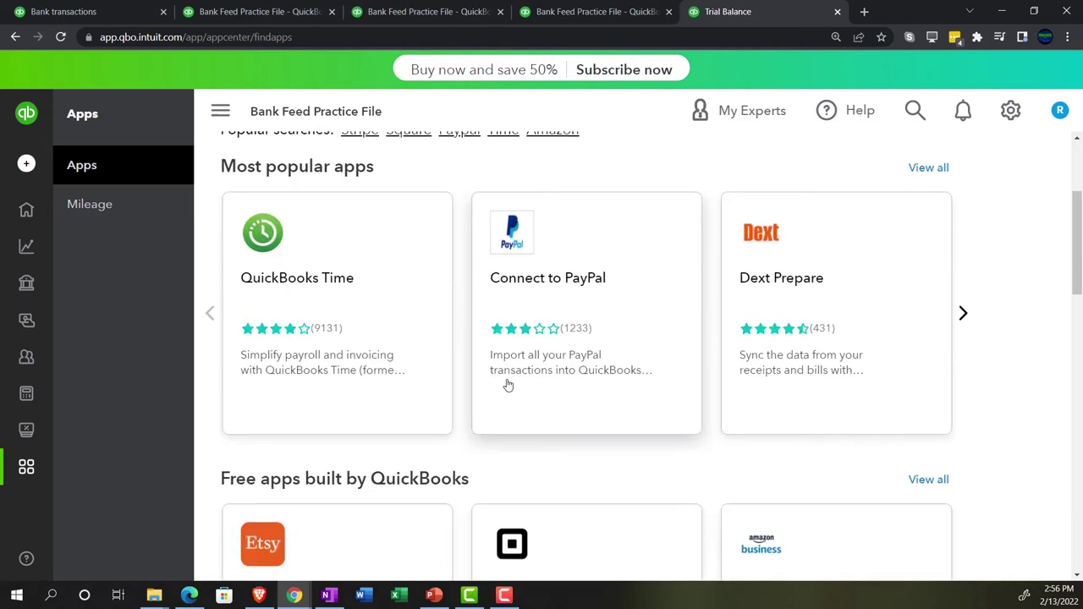
{"action": "scroll", "coordinate": [508, 385], "scroll_direction": "down", "scroll_amount": 3}
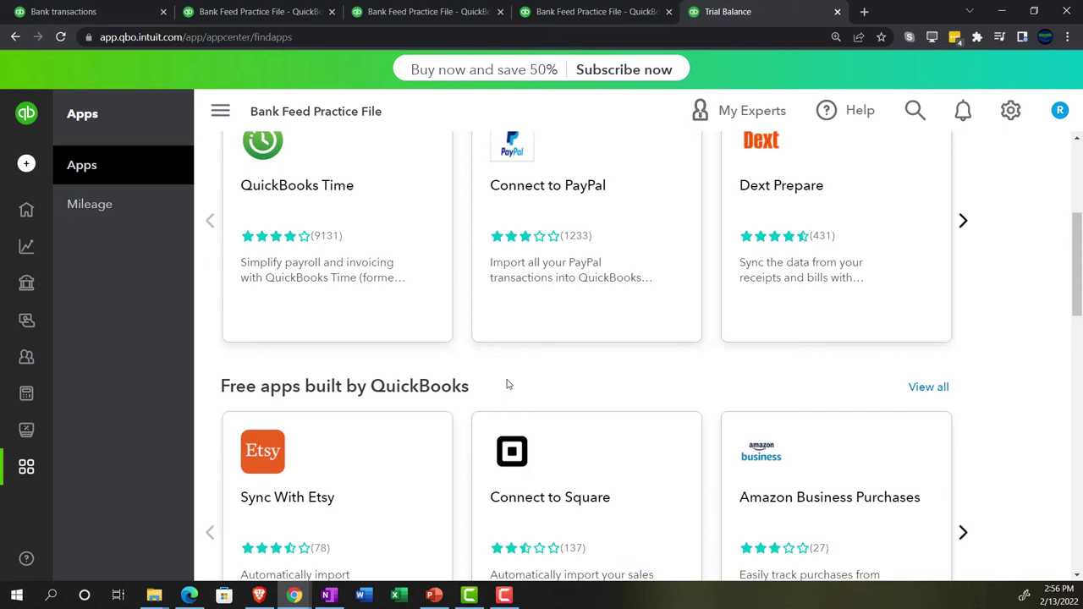
{"action": "scroll", "coordinate": [507, 385], "scroll_direction": "down", "scroll_amount": 4}
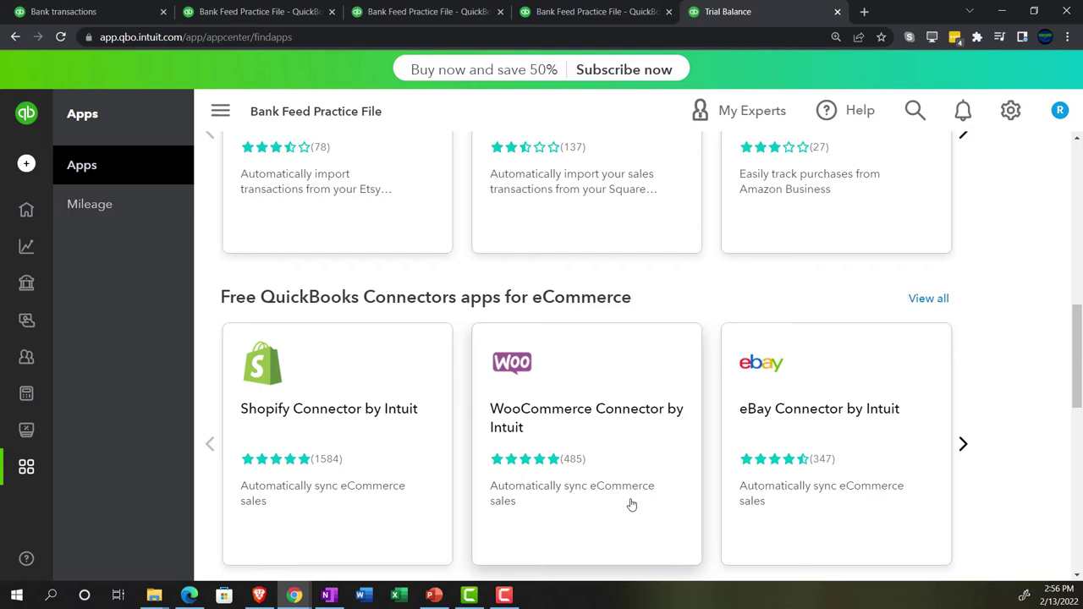
- Return to the bank transactions and examine the larger PayPal, Google AdSense, mobile deposit, Stripe and Amazon deposits in the for-review list
{"action": "scroll", "coordinate": [612, 586], "scroll_direction": "up", "scroll_amount": 6}
{"action": "scroll", "coordinate": [631, 505], "scroll_direction": "up", "scroll_amount": 1}
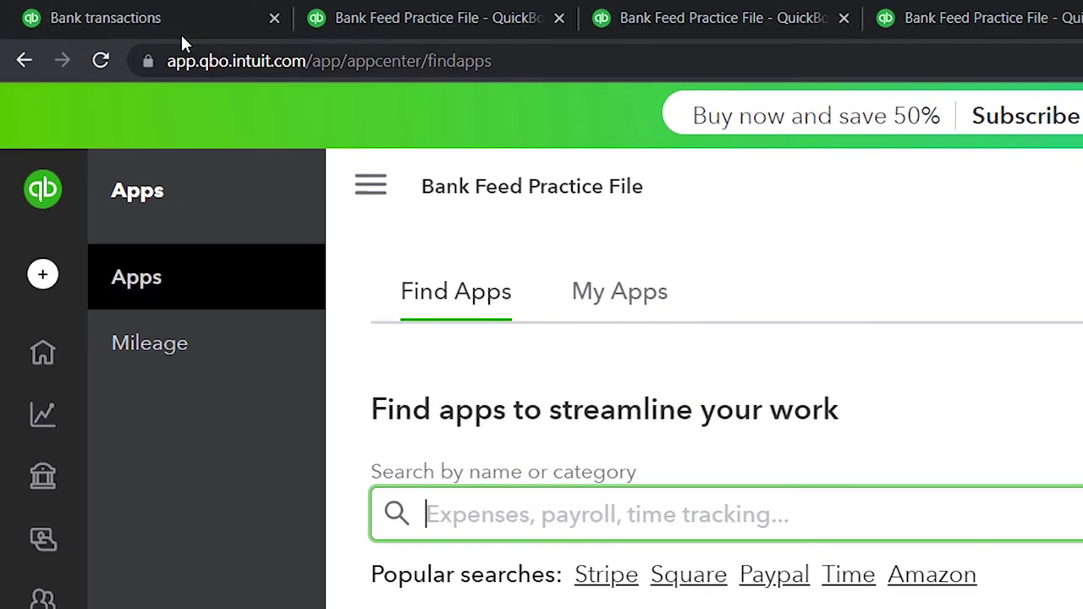
{"action": "left_click", "coordinate": [104, 15]}
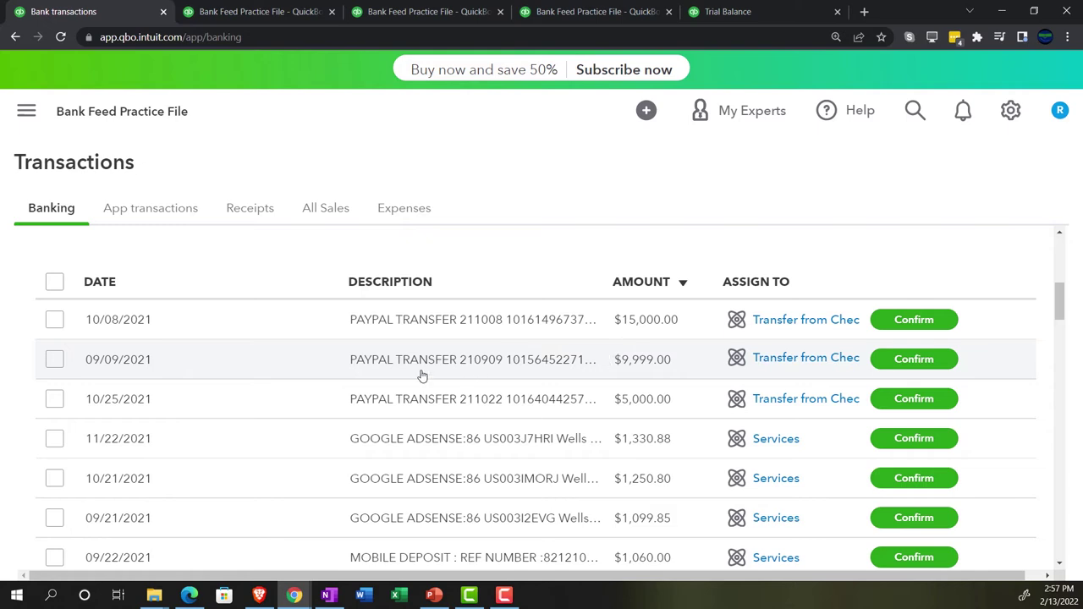
{"action": "scroll", "coordinate": [335, 383], "scroll_direction": "down", "scroll_amount": 1}
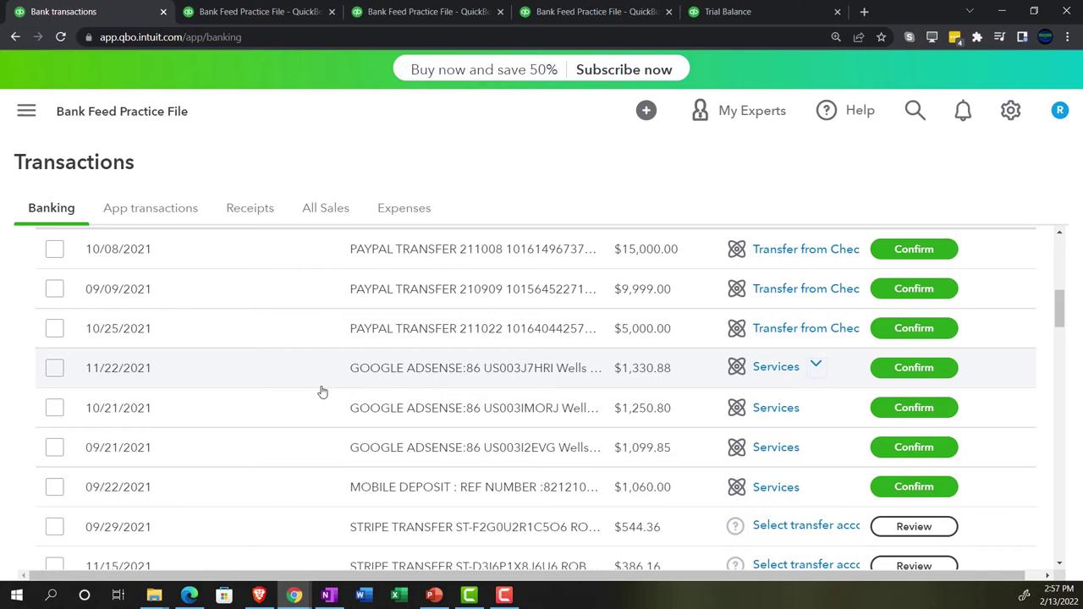
{"action": "scroll", "coordinate": [322, 391], "scroll_direction": "down", "scroll_amount": 1}
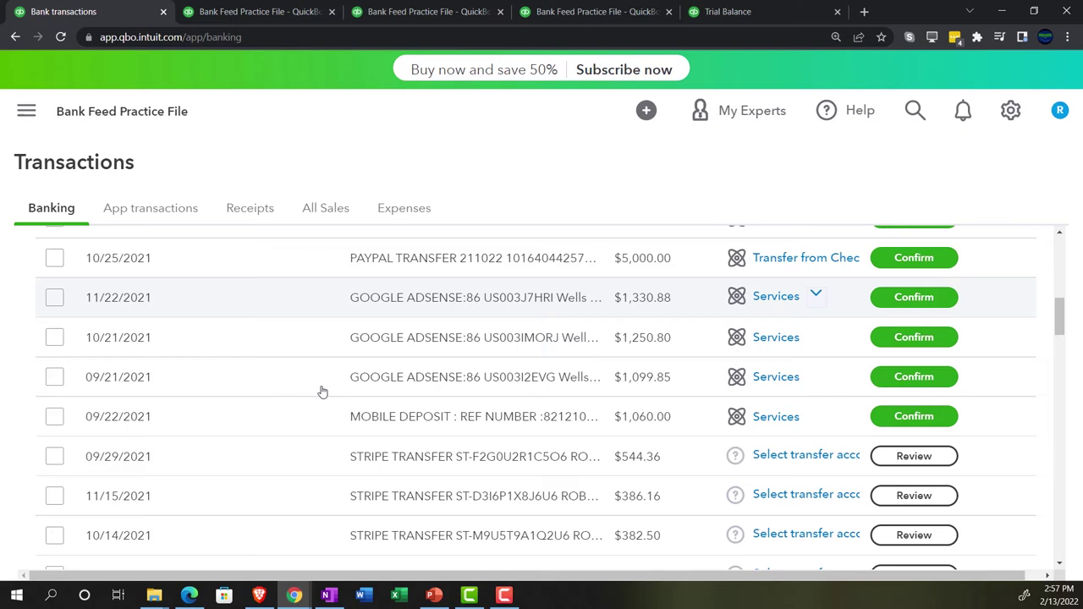
{"action": "scroll", "coordinate": [323, 391], "scroll_direction": "down", "scroll_amount": 1}
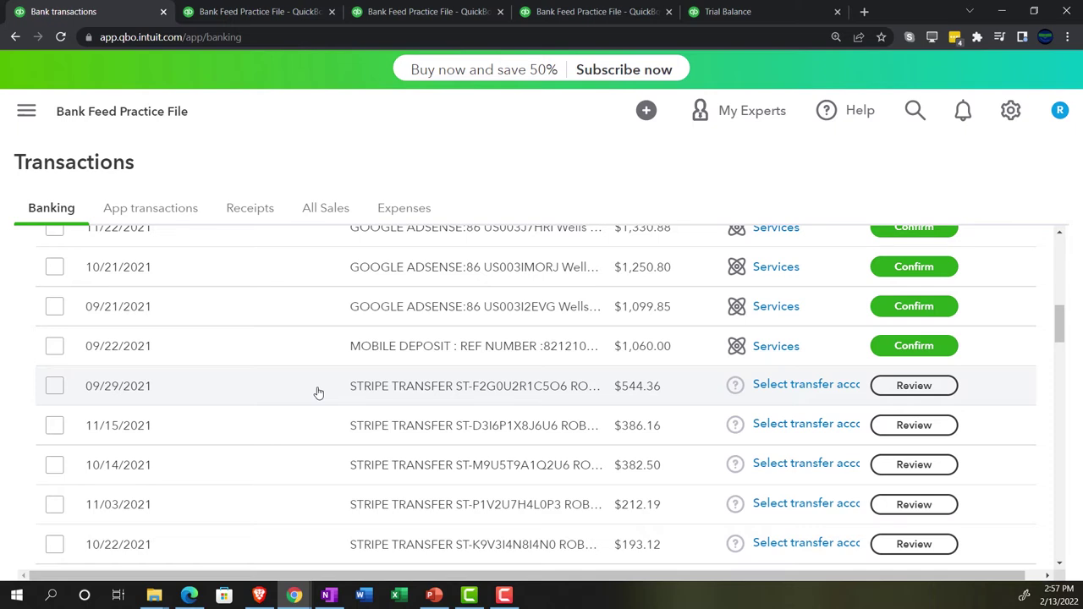
{"action": "scroll", "coordinate": [318, 393], "scroll_direction": "down", "scroll_amount": 1}
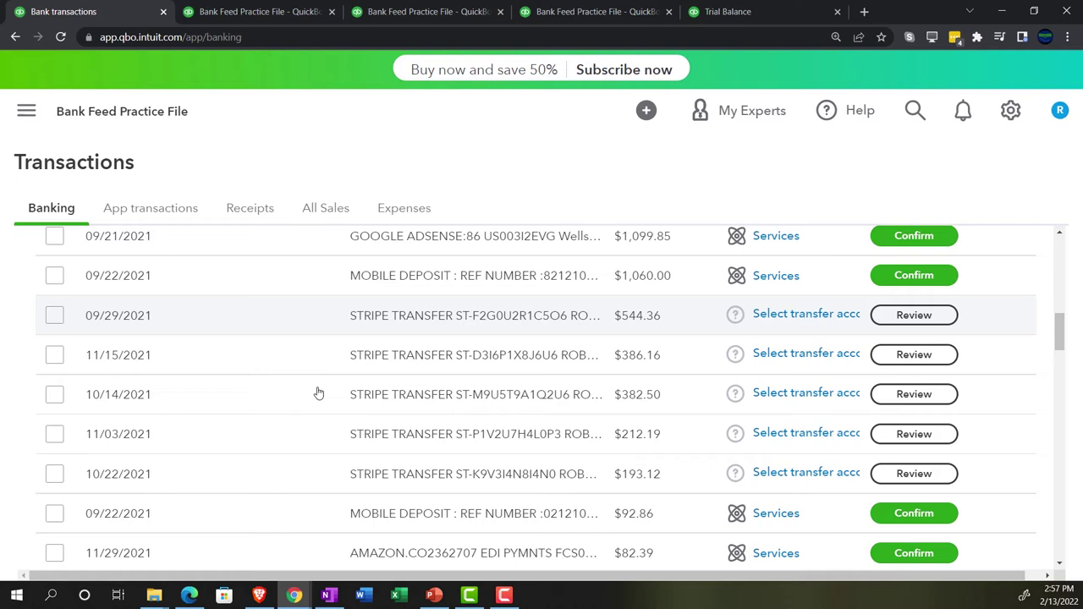
{"action": "scroll", "coordinate": [318, 393], "scroll_direction": "down", "scroll_amount": 1}
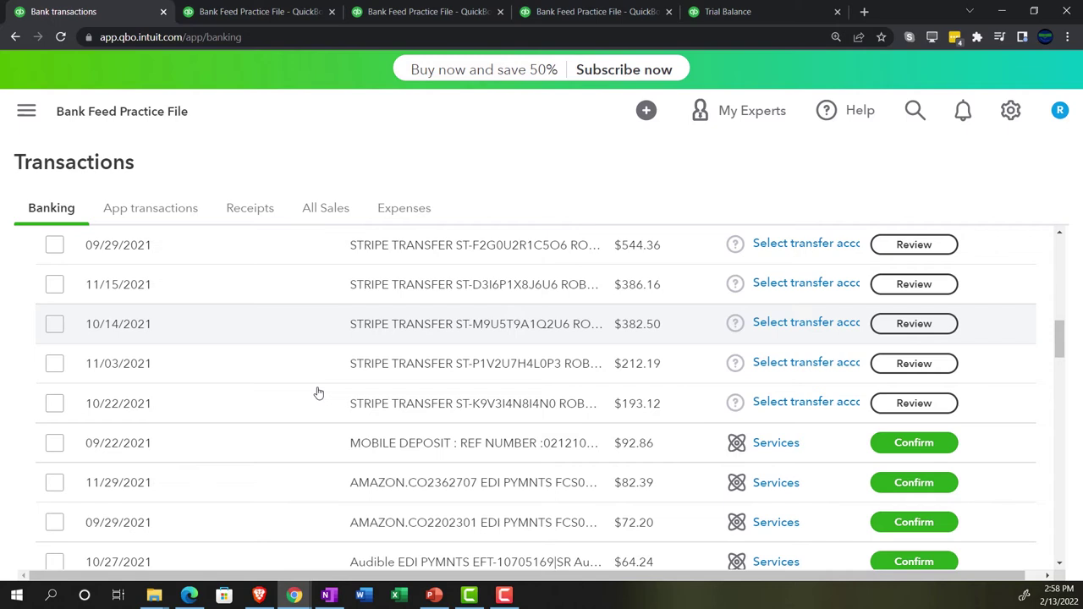
{"action": "scroll", "coordinate": [318, 392], "scroll_direction": "down", "scroll_amount": 1}
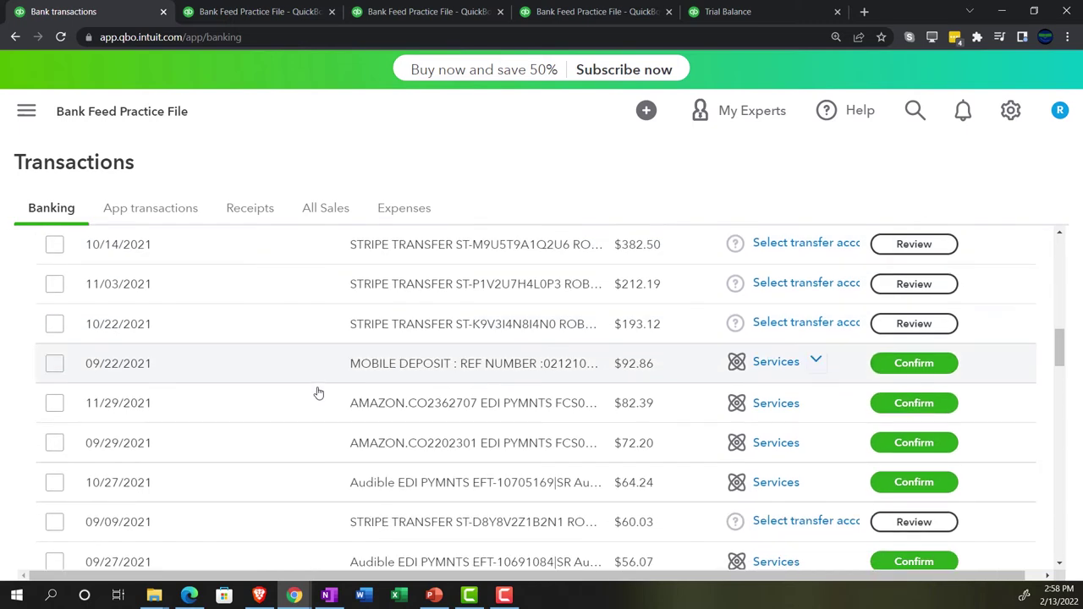
{"action": "scroll", "coordinate": [318, 393], "scroll_direction": "down", "scroll_amount": 1}
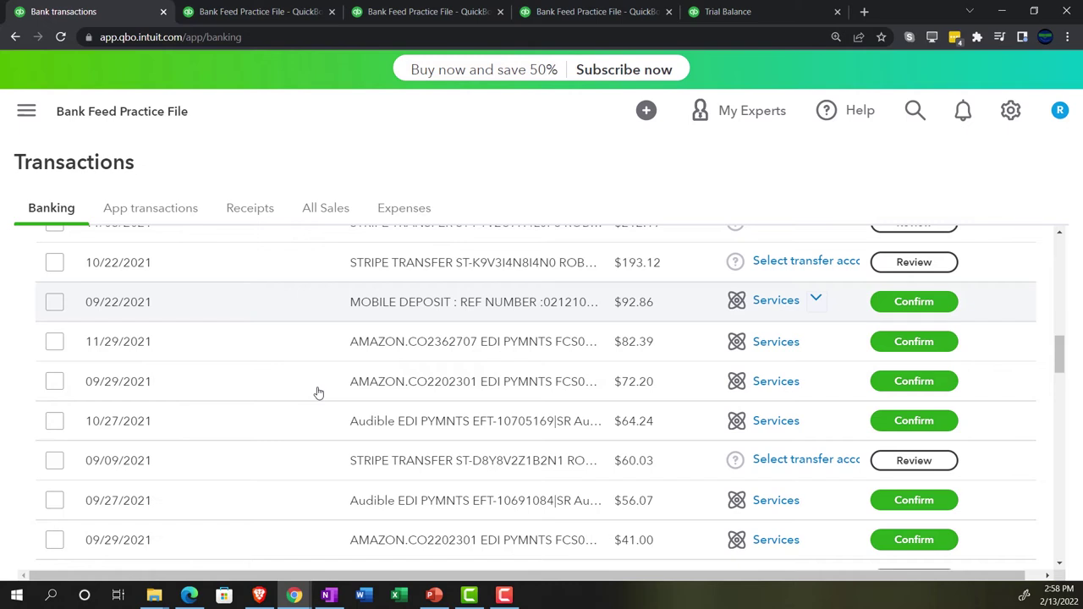
{"action": "scroll", "coordinate": [318, 392], "scroll_direction": "down", "scroll_amount": 1}
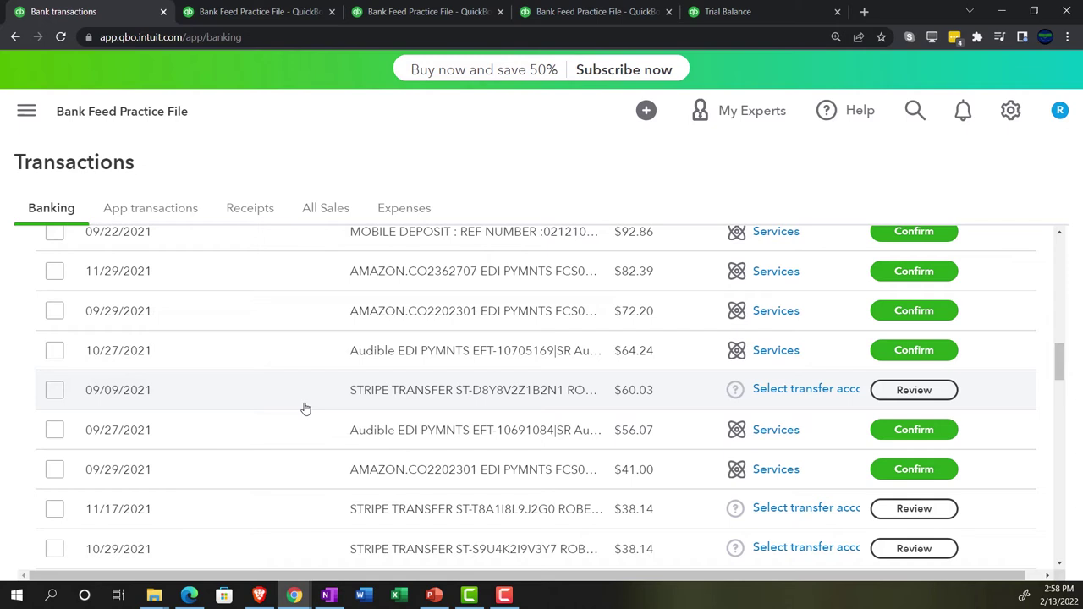
- Examine the smaller Stripe, Audible, Amazon and interest payment deposits further down the for-review list
{"action": "scroll", "coordinate": [306, 409], "scroll_direction": "down", "scroll_amount": 2}
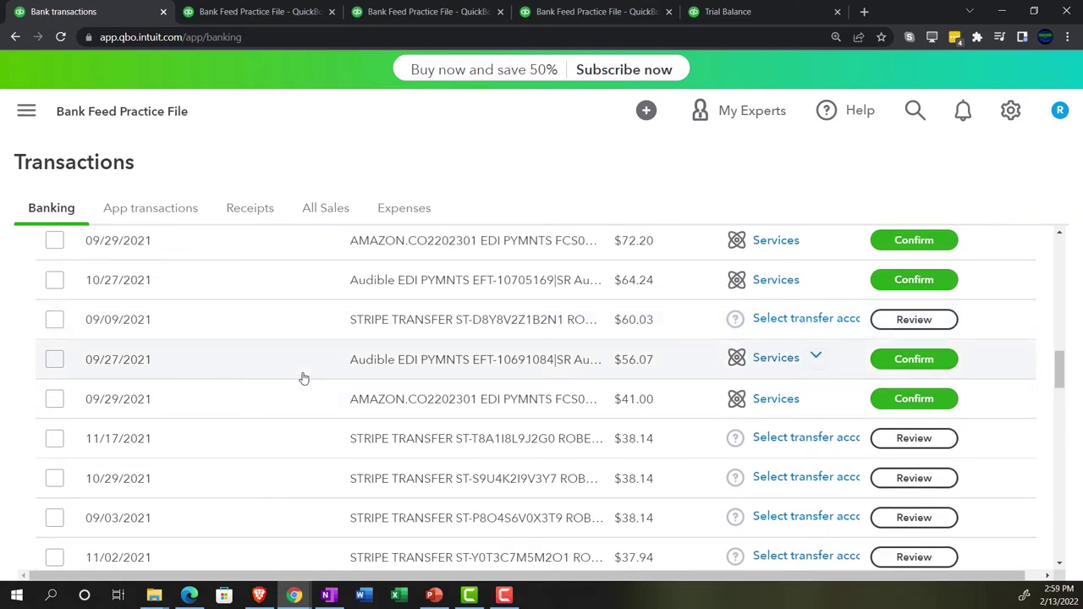
{"action": "scroll", "coordinate": [304, 378], "scroll_direction": "down", "scroll_amount": 2}
{"action": "scroll", "coordinate": [303, 378], "scroll_direction": "down", "scroll_amount": 4}
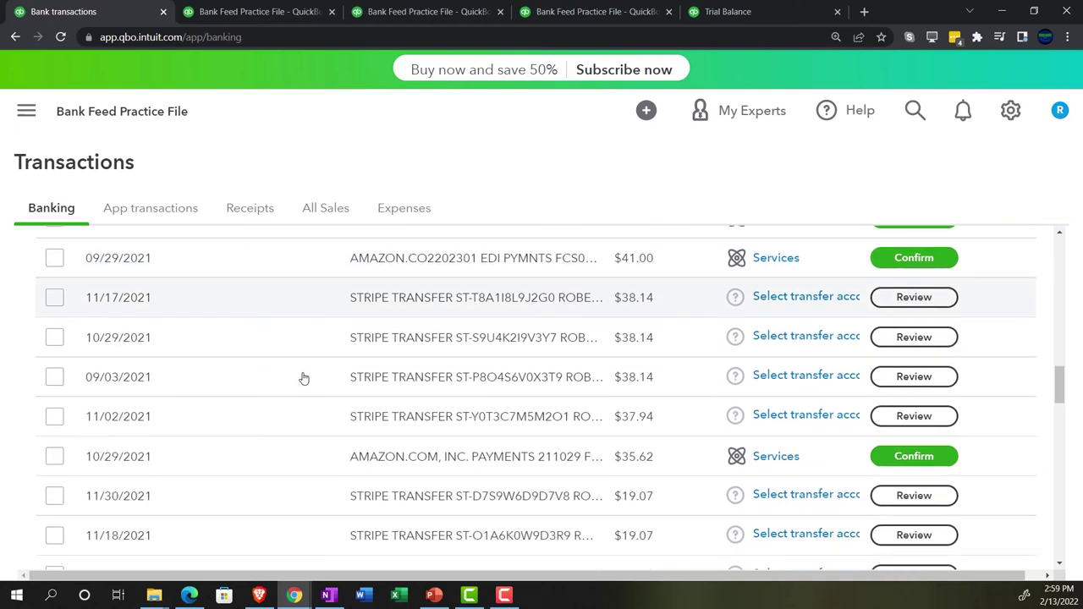
{"action": "scroll", "coordinate": [304, 378], "scroll_direction": "down", "scroll_amount": 12}
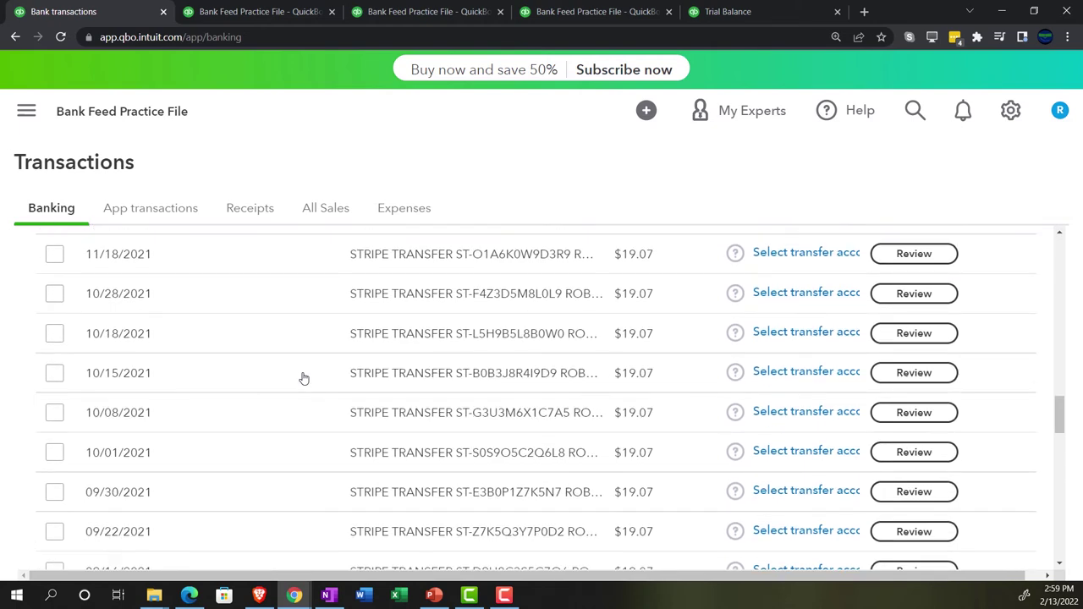
{"action": "scroll", "coordinate": [303, 378], "scroll_direction": "down", "scroll_amount": 6}
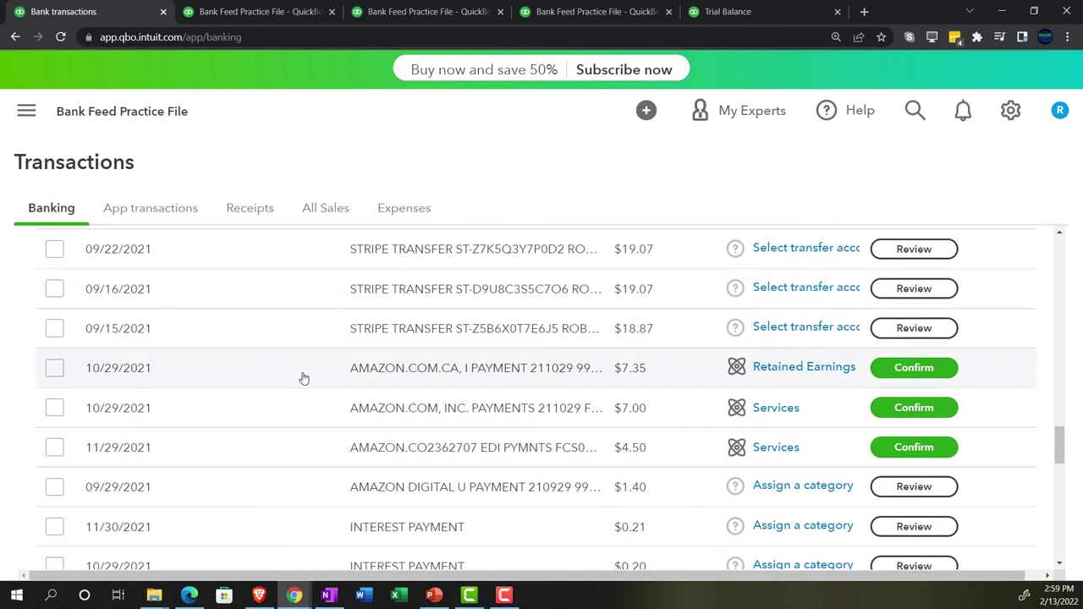
{"action": "scroll", "coordinate": [304, 378], "scroll_direction": "up", "scroll_amount": 15}
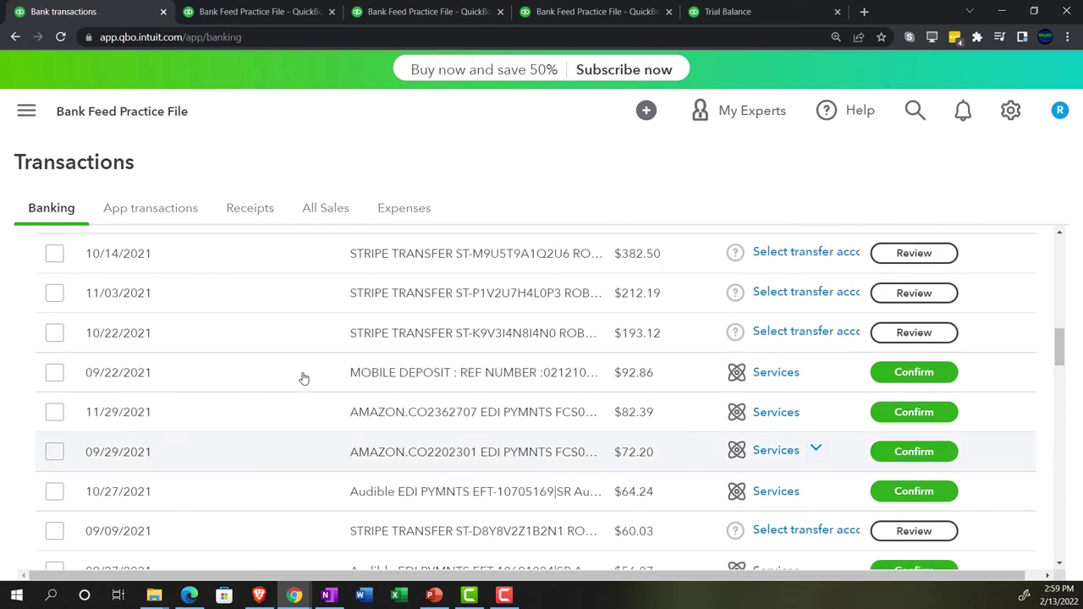
- Expand the 11/30/2021 Stripe transfer of $19.07 and change its handling from a transfer to Categorize
{"action": "scroll", "coordinate": [304, 378], "scroll_direction": "down", "scroll_amount": 5}
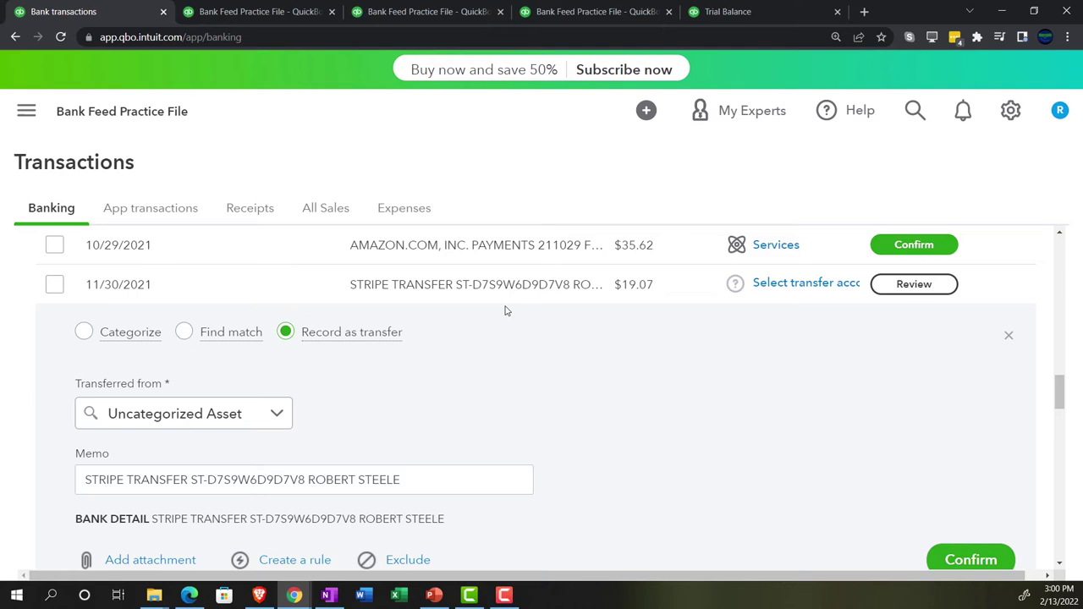
{"action": "scroll", "coordinate": [505, 310], "scroll_direction": "down", "scroll_amount": 1}
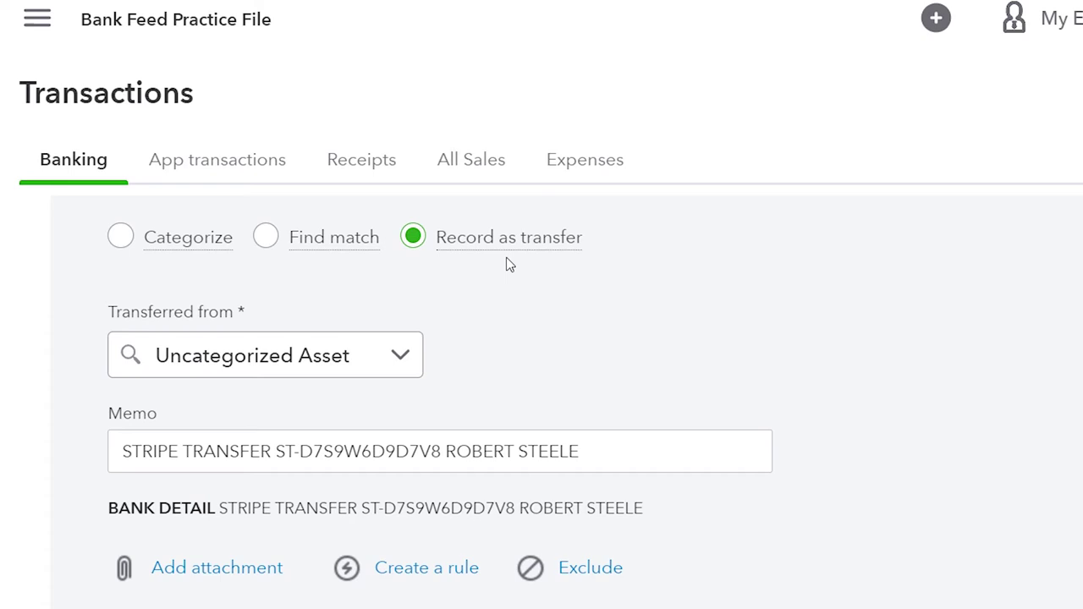
{"action": "left_click", "coordinate": [121, 238]}
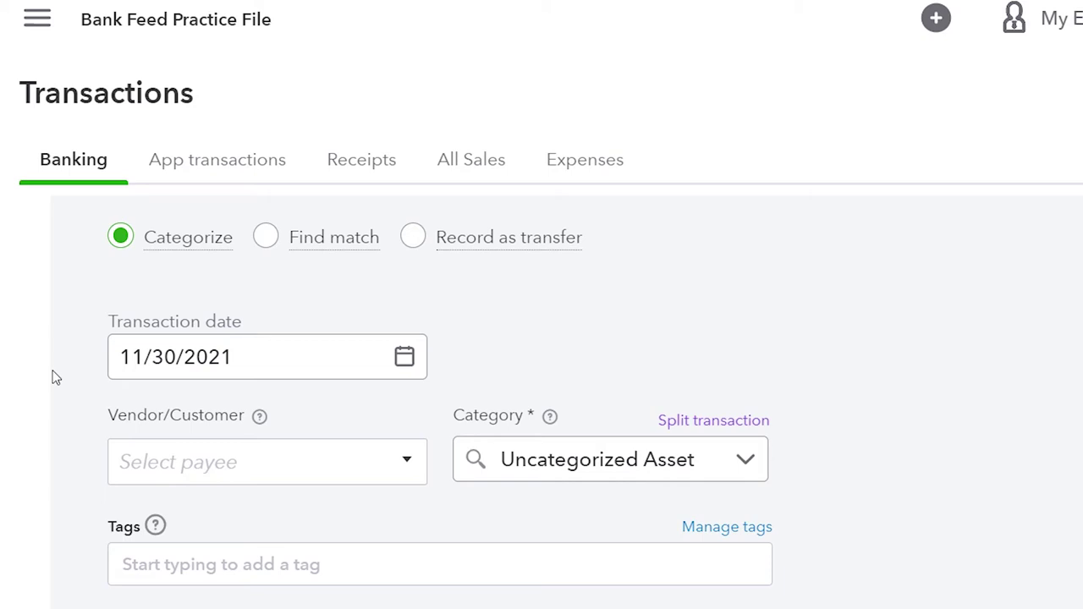
- Add Stripe as a new customer on the 11/30/2021 Stripe transfer and check the available category choices
{"action": "scroll", "coordinate": [70, 319], "scroll_direction": "down", "scroll_amount": 1}
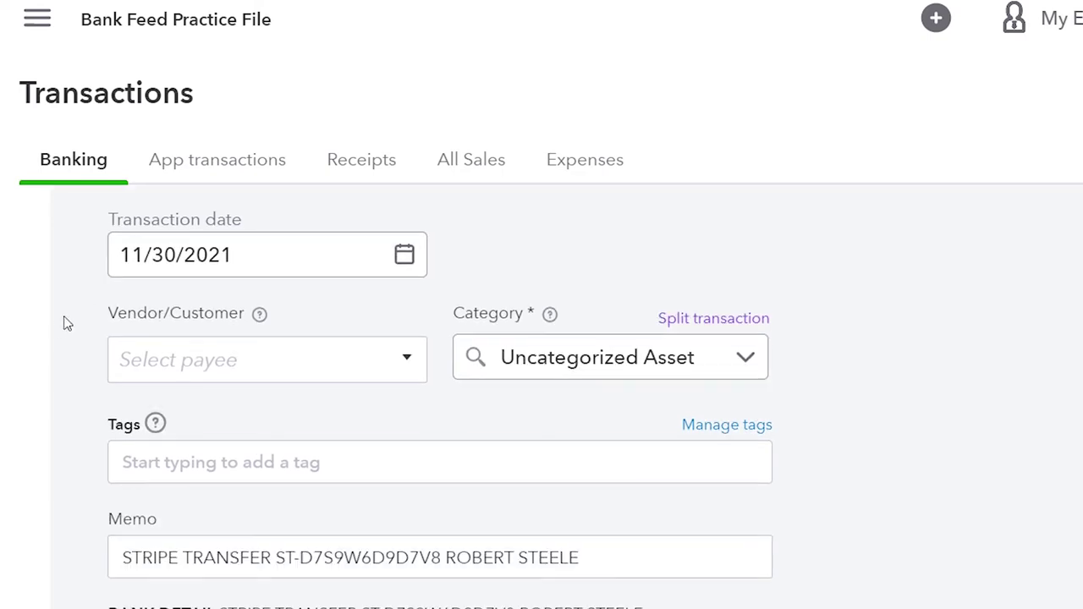
{"action": "left_click", "coordinate": [150, 366]}
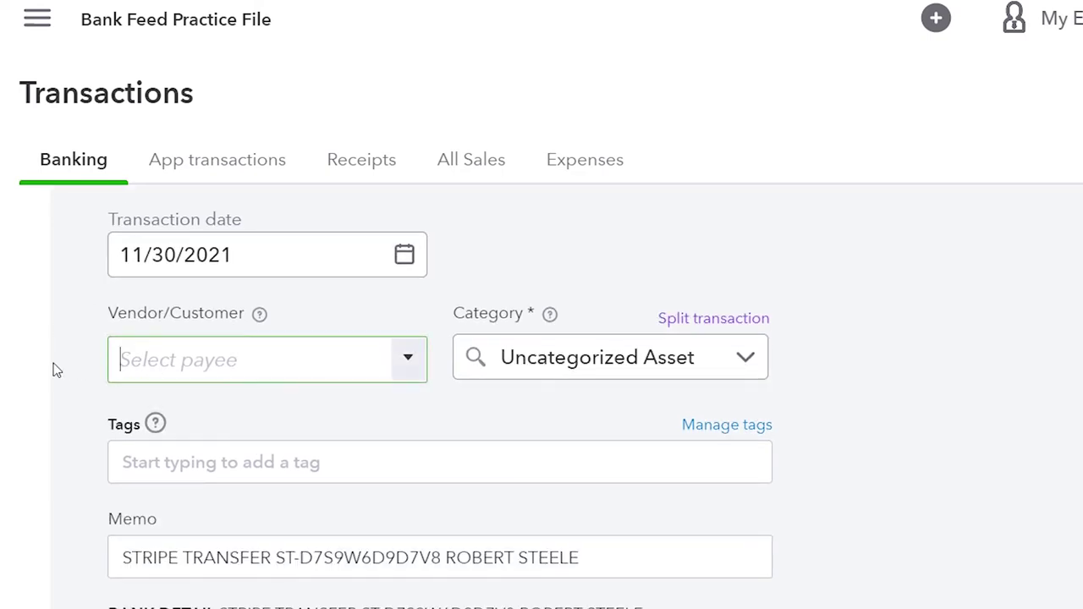
{"action": "type", "text": "Stri"}
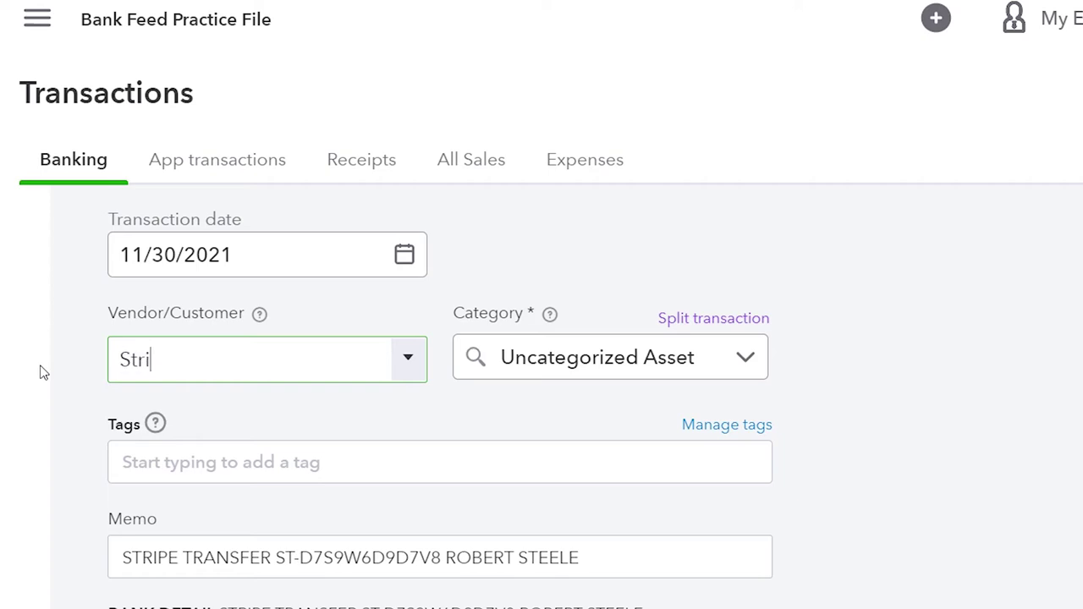
{"action": "type", "text": "pe"}
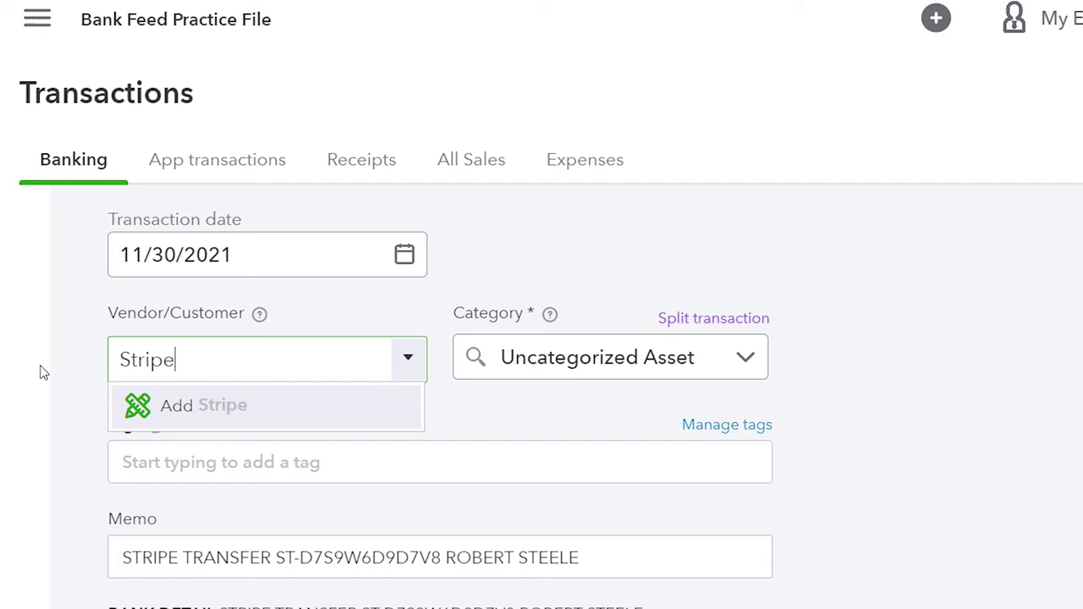
{"action": "key", "text": "Escape"}
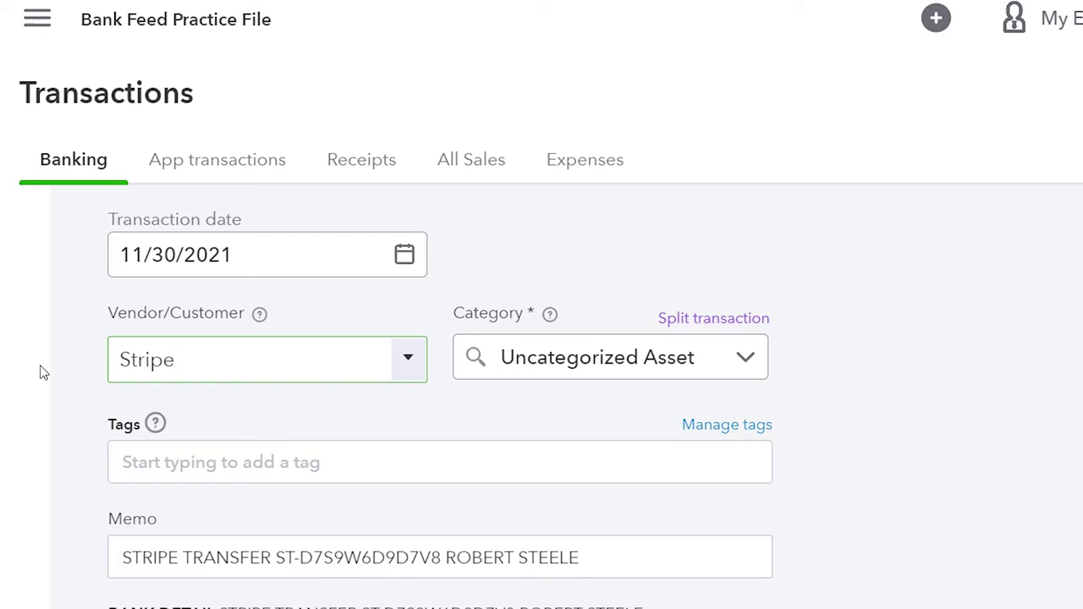
{"action": "key", "text": "Return"}
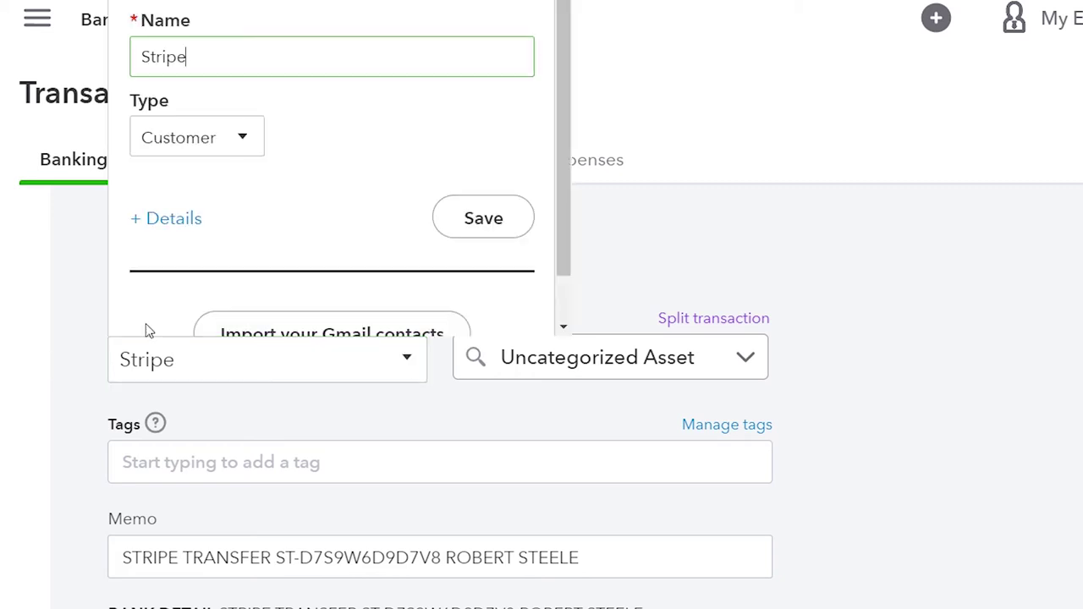
{"action": "left_click", "coordinate": [471, 227]}
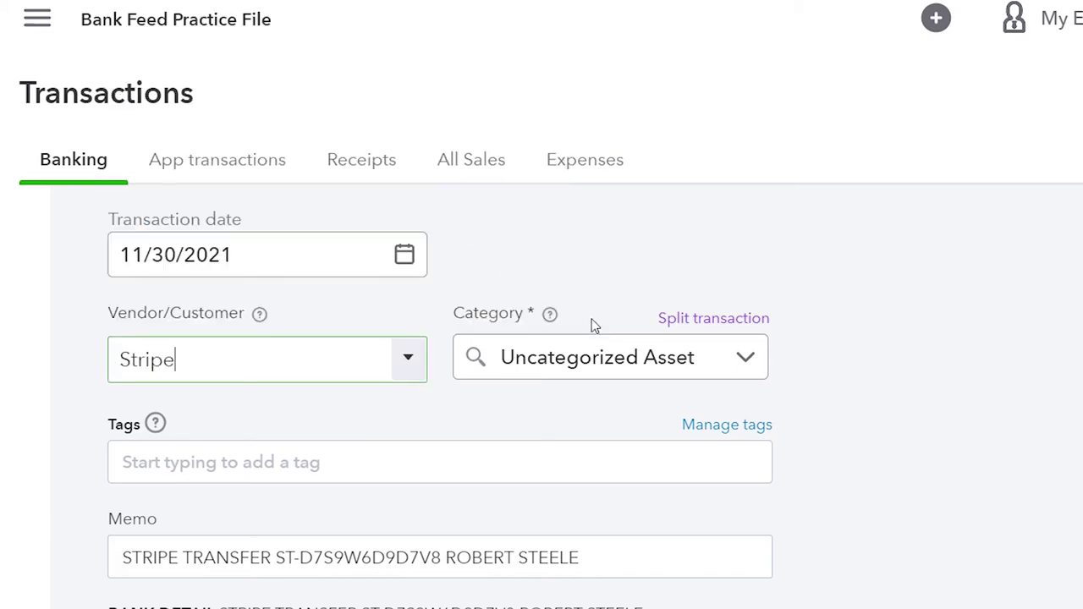
{"action": "left_click", "coordinate": [745, 360]}
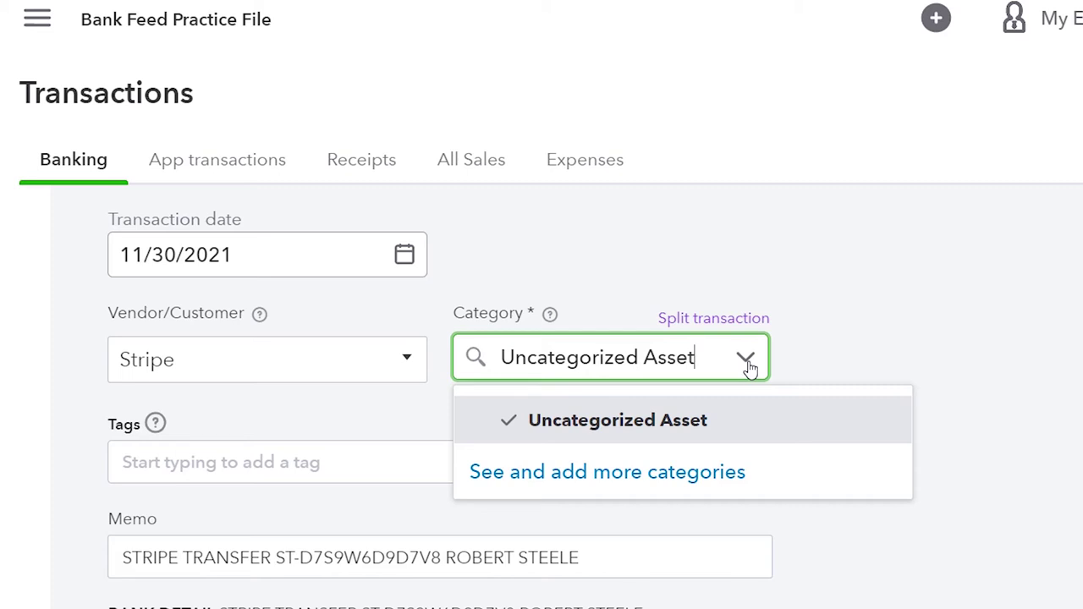
{"action": "left_click", "coordinate": [748, 363]}
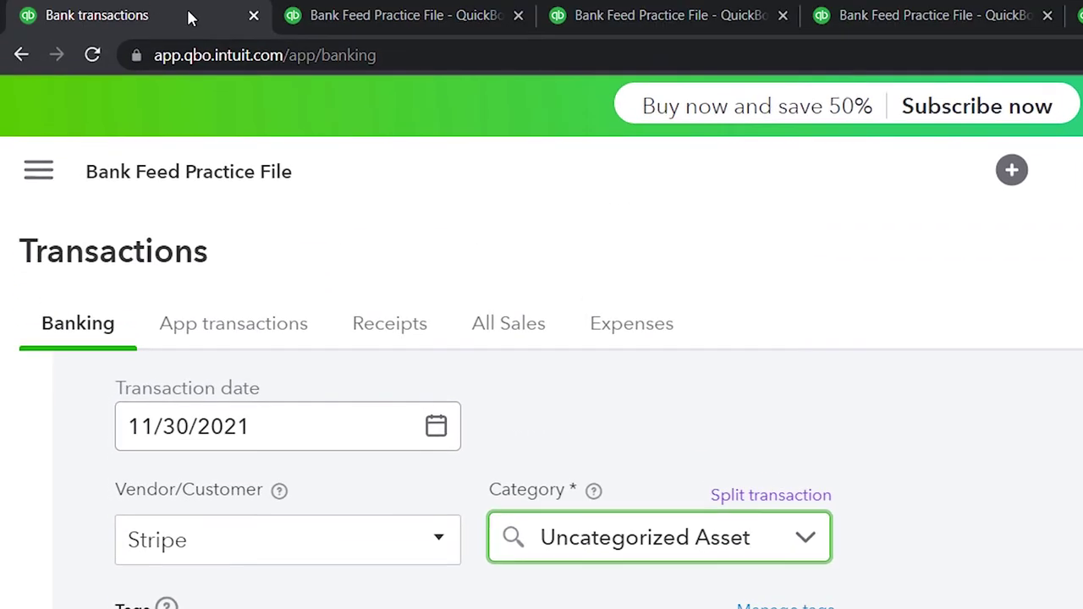
- Duplicate the bank transactions browser tab and switch the practice file to Accountant view in the copy
{"action": "right_click", "coordinate": [188, 15]}
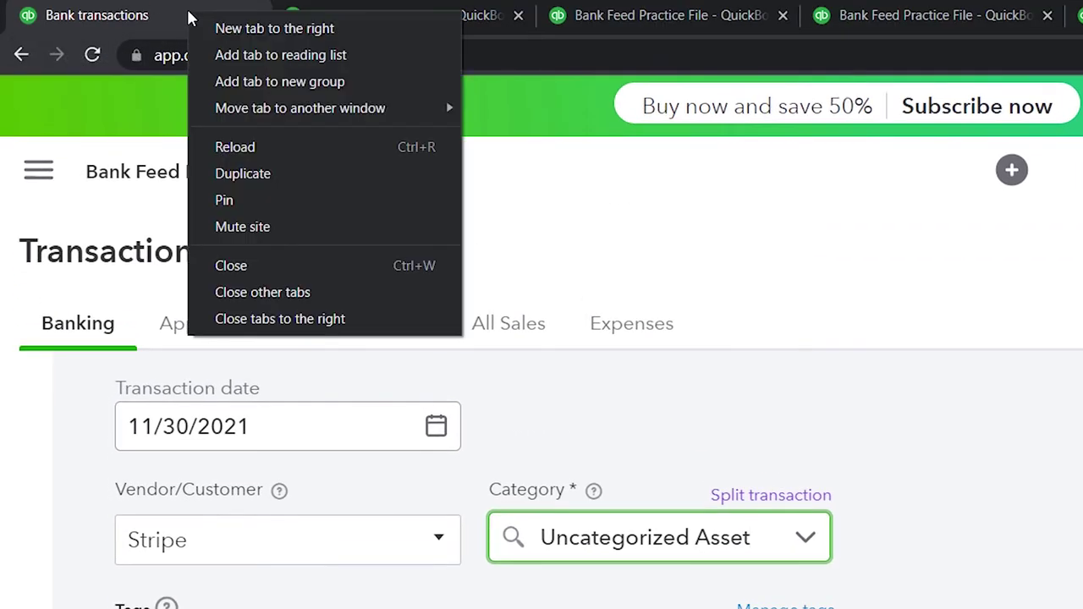
{"action": "left_click", "coordinate": [254, 175]}
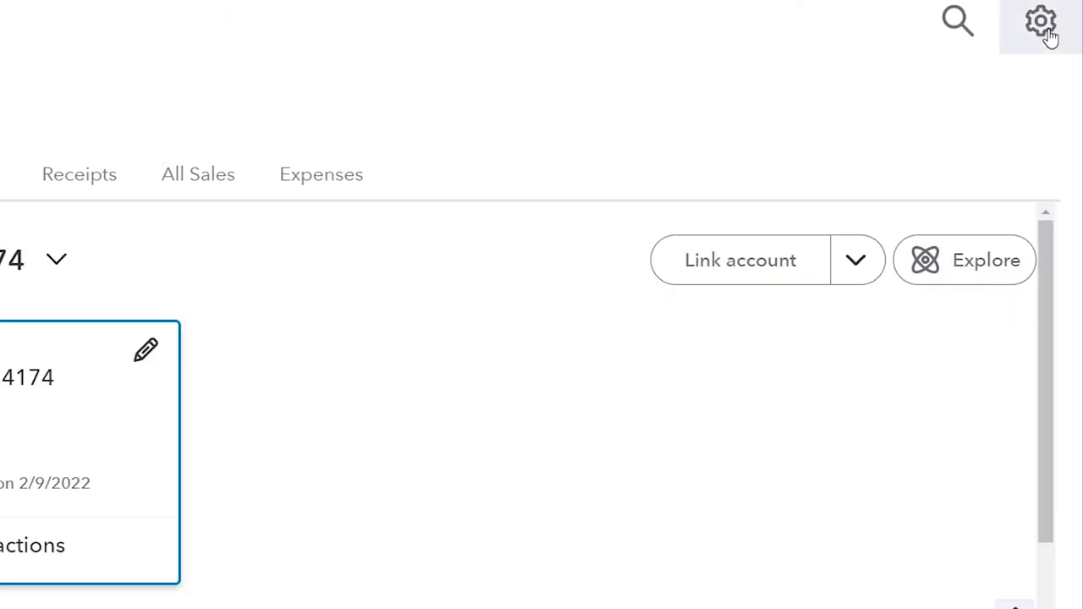
{"action": "left_click", "coordinate": [1049, 34]}
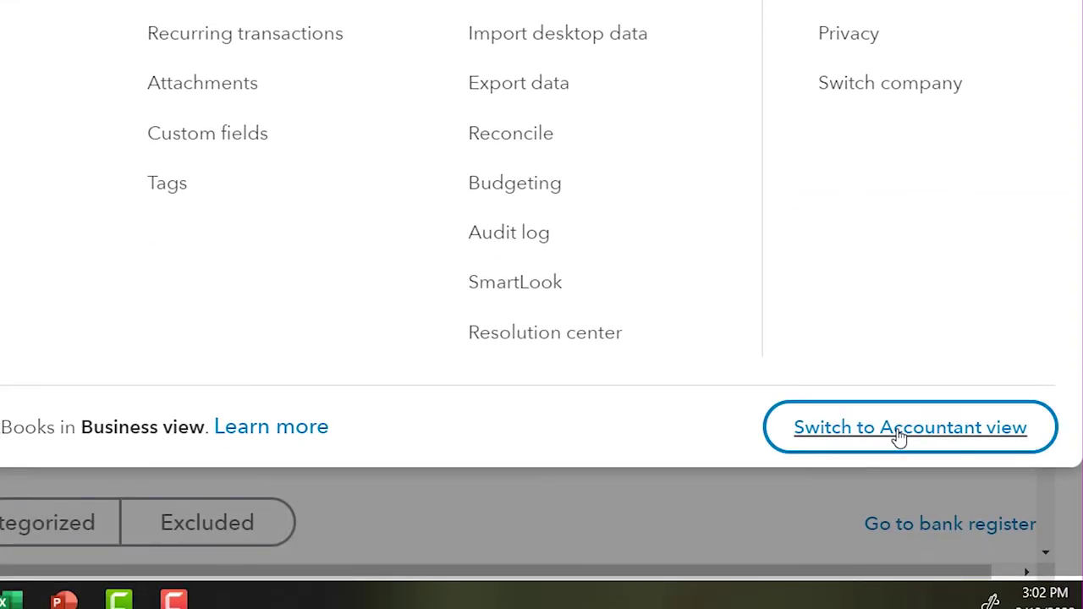
{"action": "left_click", "coordinate": [898, 430]}
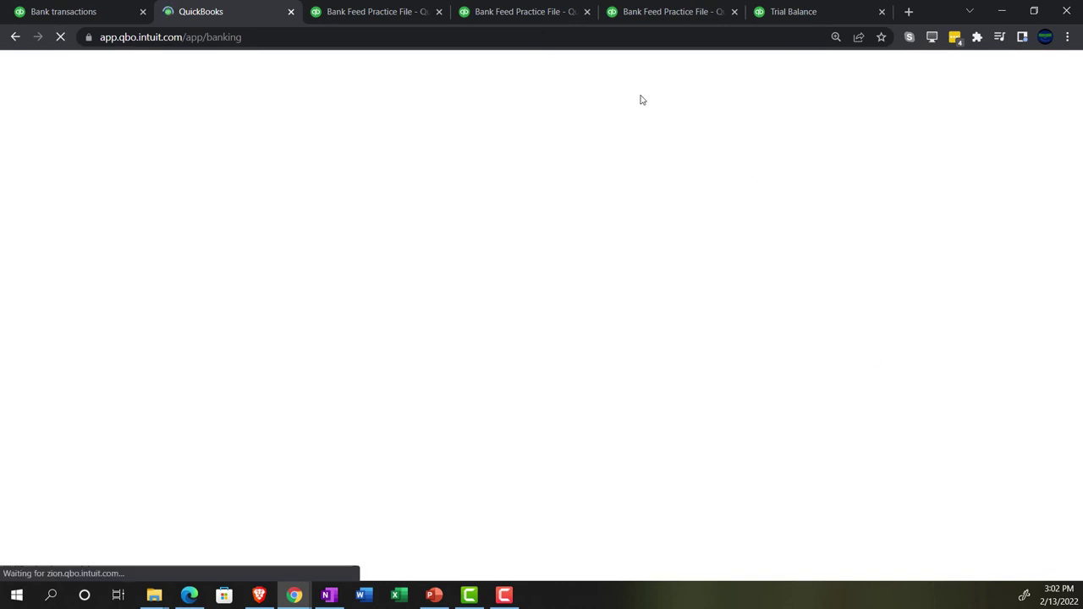
- Examine the Income and Cost of Goods Sold sections of the January - December 2021 Profit and Loss report
{"action": "left_click", "coordinate": [520, 17]}
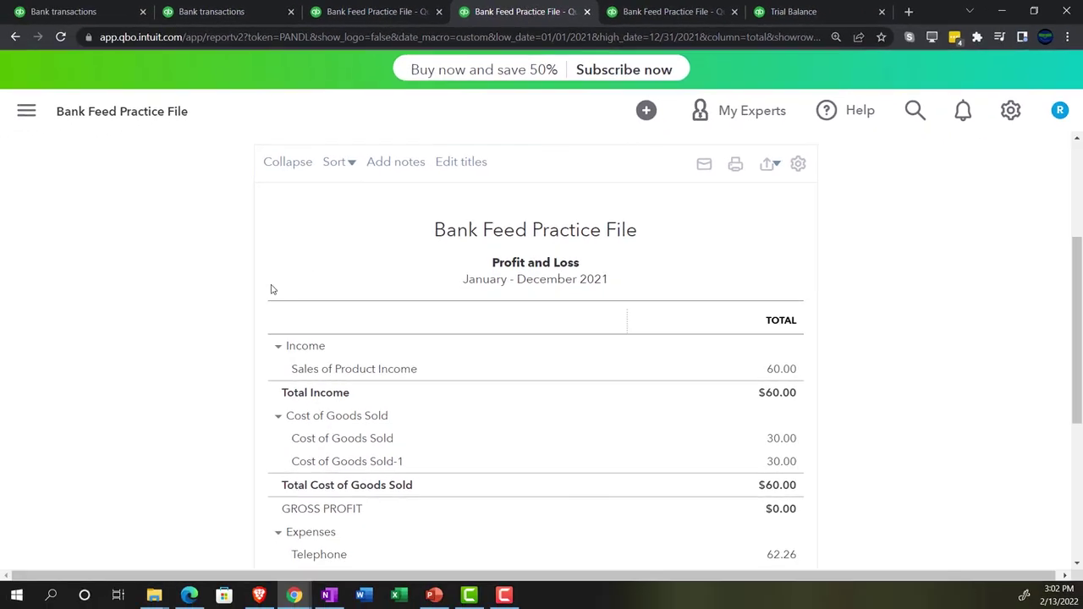
{"action": "scroll", "coordinate": [224, 296], "scroll_direction": "down", "scroll_amount": 1}
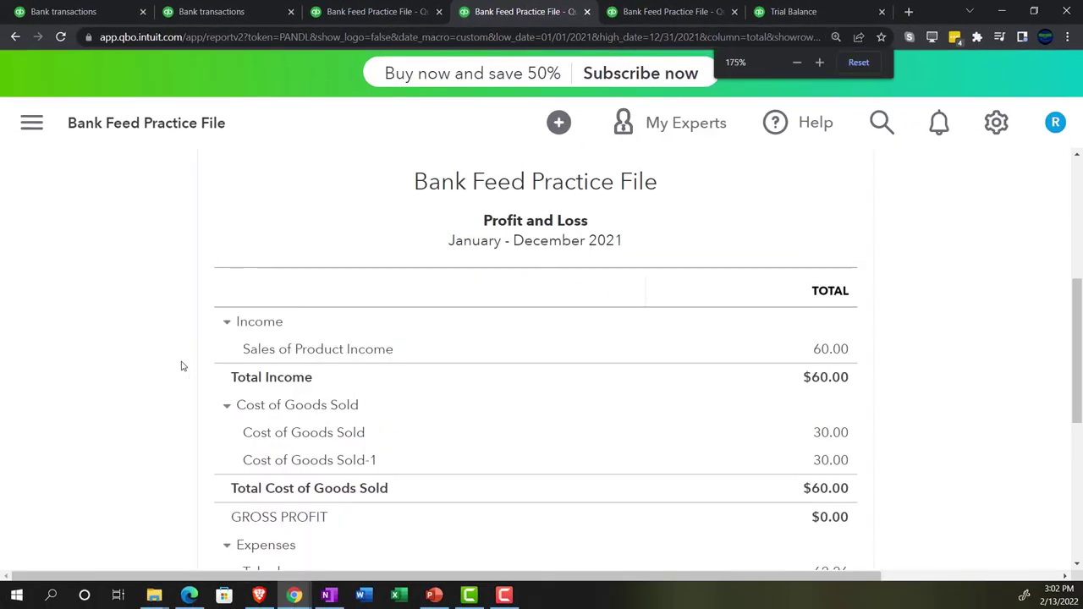
{"action": "key", "text": "ctrl+plus"}
{"action": "scroll", "coordinate": [211, 366], "scroll_direction": "down", "scroll_amount": 1}
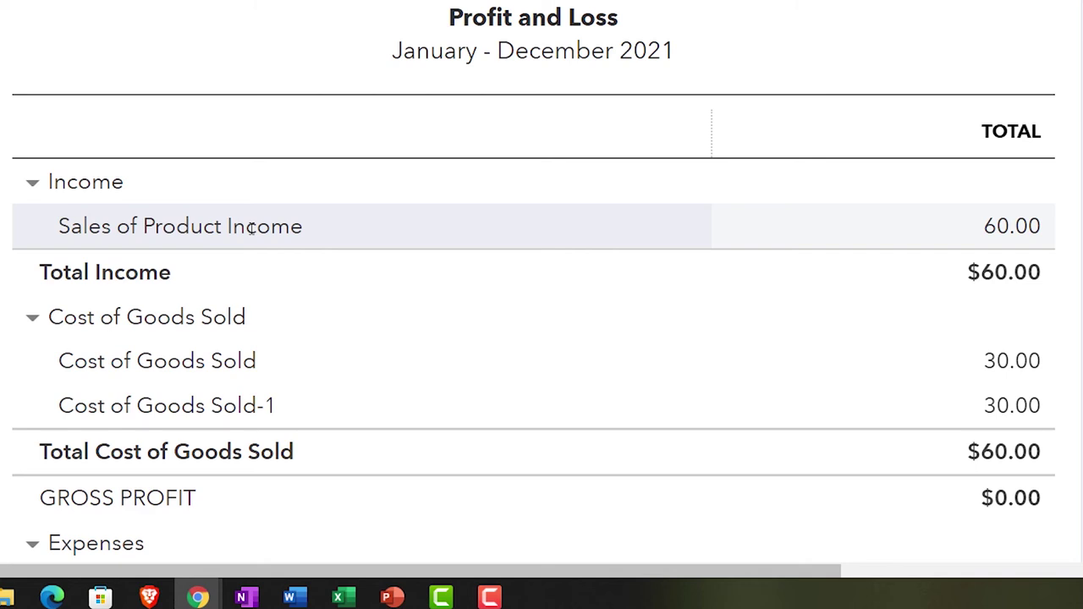
{"action": "mouse_move", "coordinate": [249, 601]}
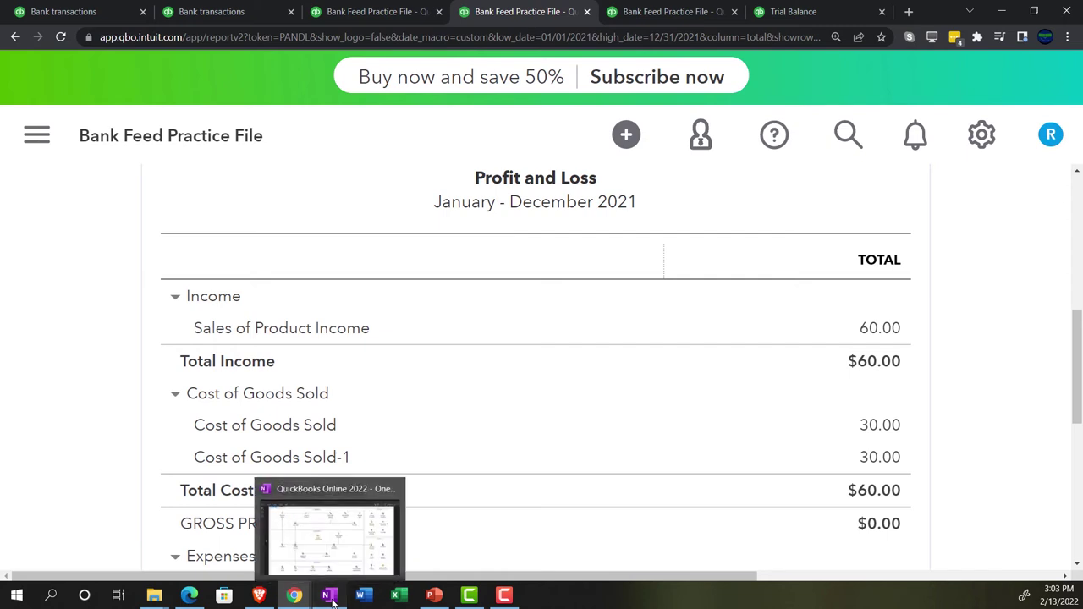
- Look over the customer and banking workflow chart in OneNote and return to the browser
{"action": "left_click", "coordinate": [329, 597]}
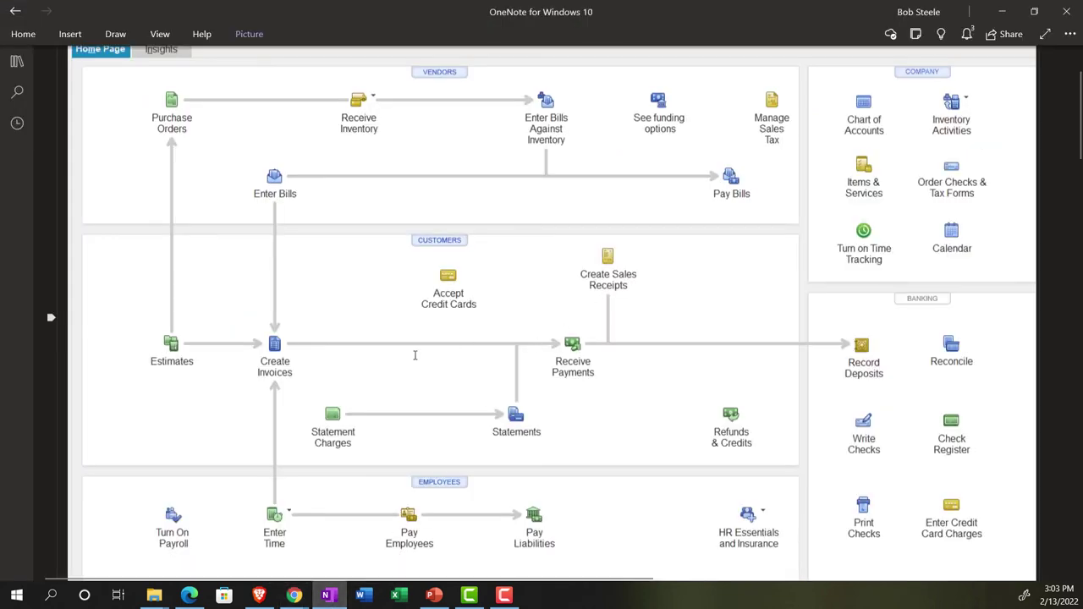
{"action": "left_click", "coordinate": [1002, 11]}
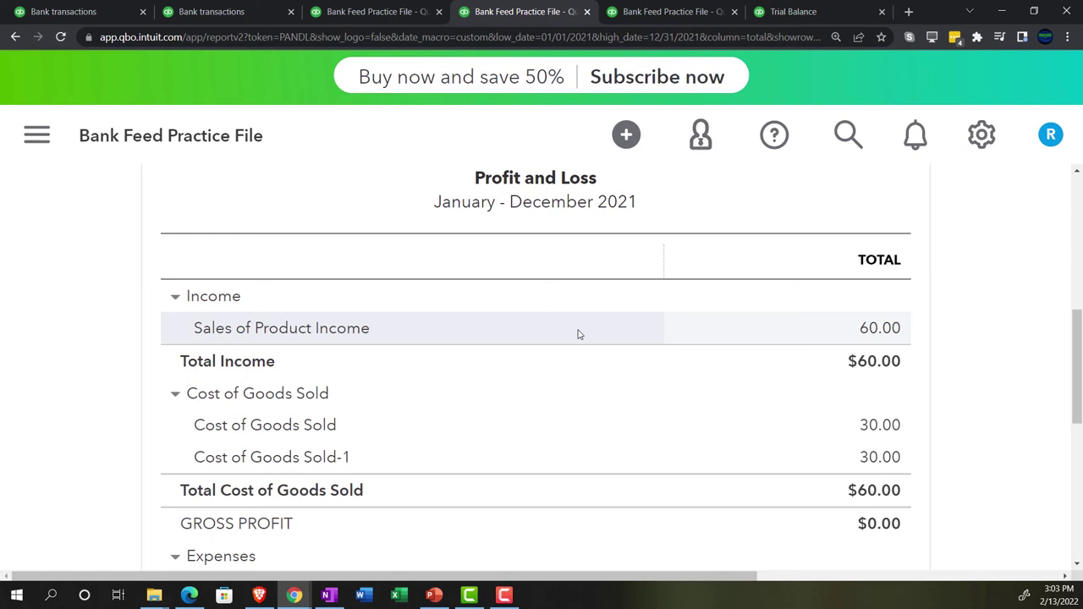
- Open the Chart of Accounts in the duplicate bank transactions tab and collapse the navigation menu
{"action": "left_click", "coordinate": [199, 14]}
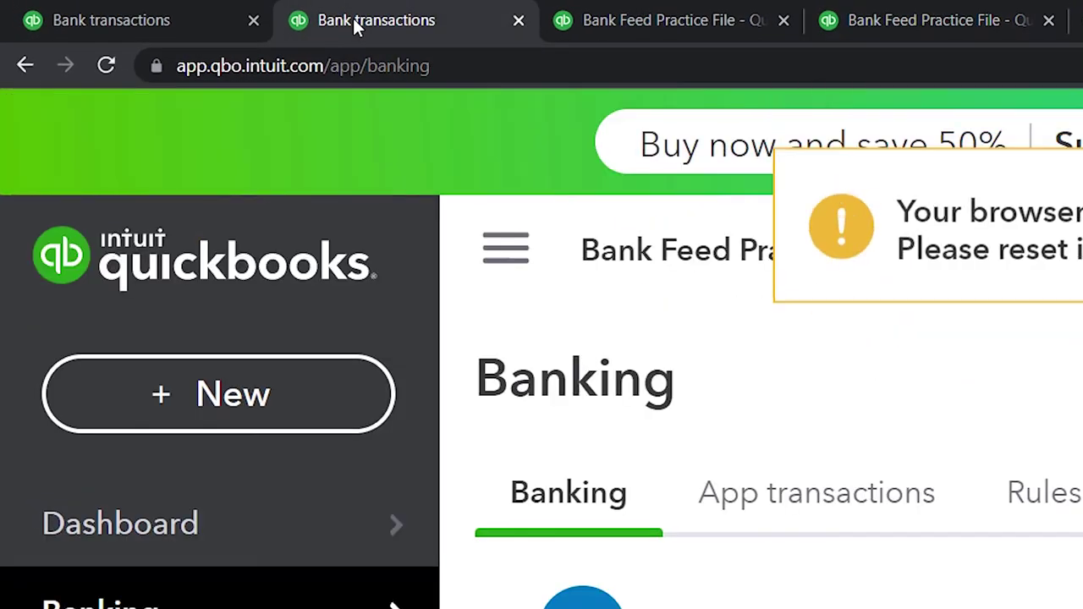
{"action": "mouse_move", "coordinate": [310, 582]}
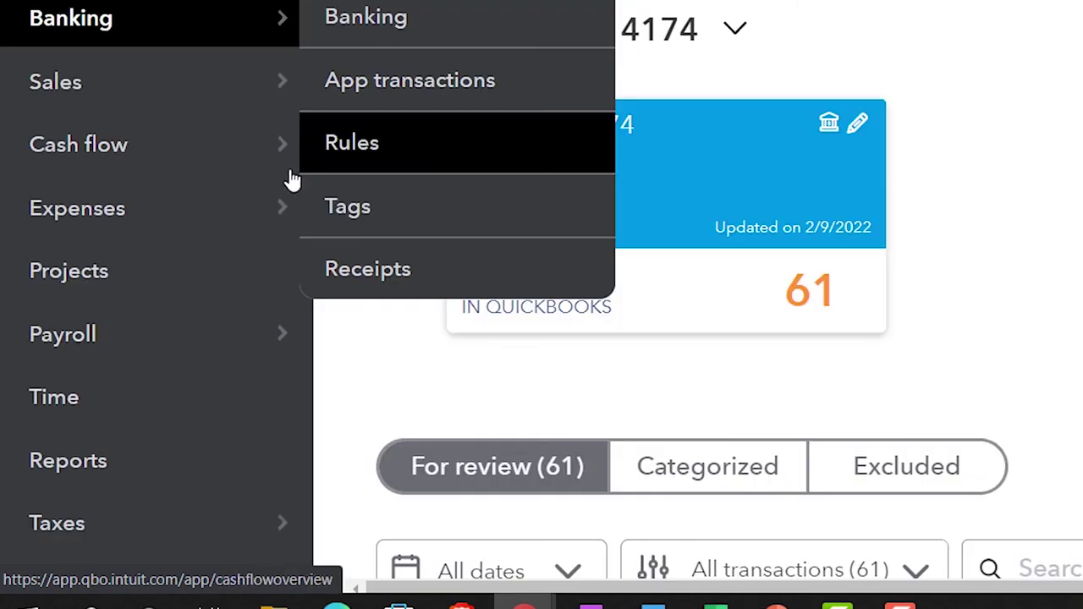
{"action": "scroll", "coordinate": [253, 473], "scroll_direction": "down", "scroll_amount": 1}
{"action": "scroll", "coordinate": [177, 406], "scroll_direction": "down", "scroll_amount": 1}
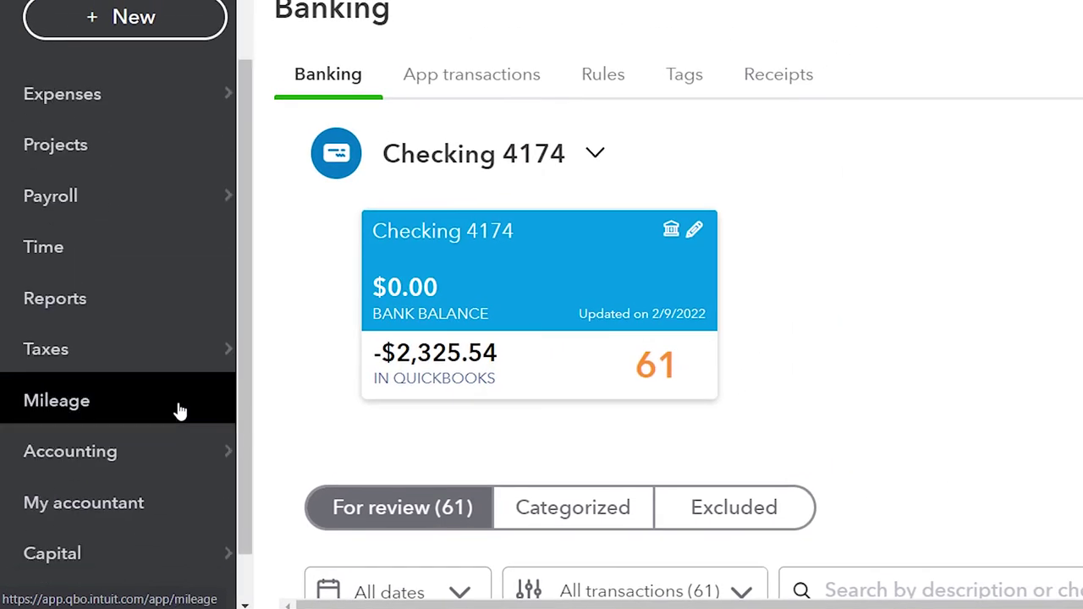
{"action": "left_click", "coordinate": [145, 463]}
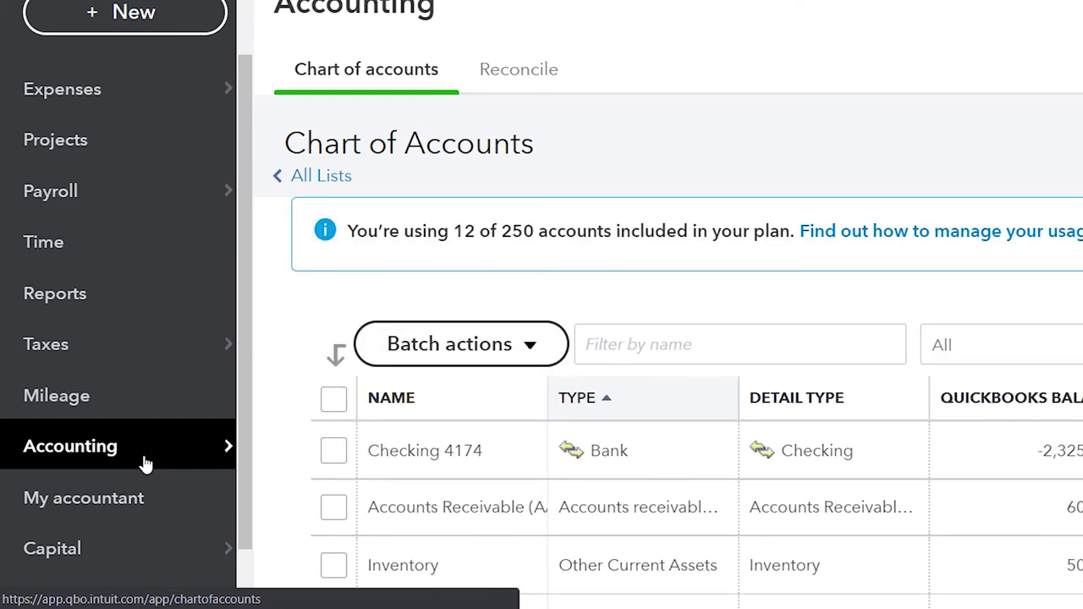
{"action": "scroll", "coordinate": [292, 220], "scroll_direction": "up", "scroll_amount": 2}
{"action": "left_click", "coordinate": [290, 17]}
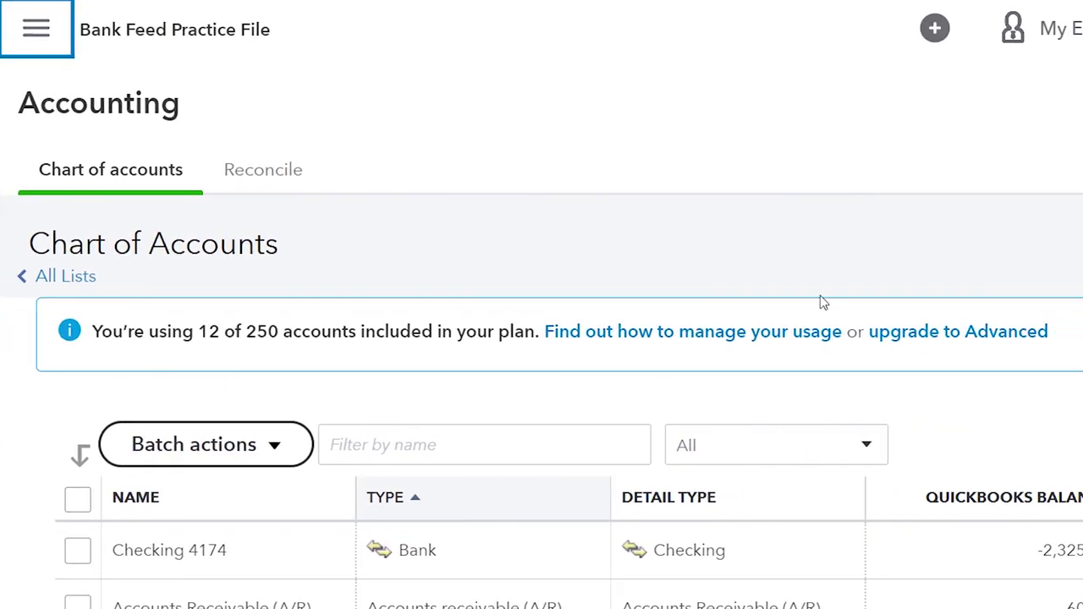
- Start a new account with account type Income and detail type Service/Fee Income
{"action": "left_click", "coordinate": [959, 249]}
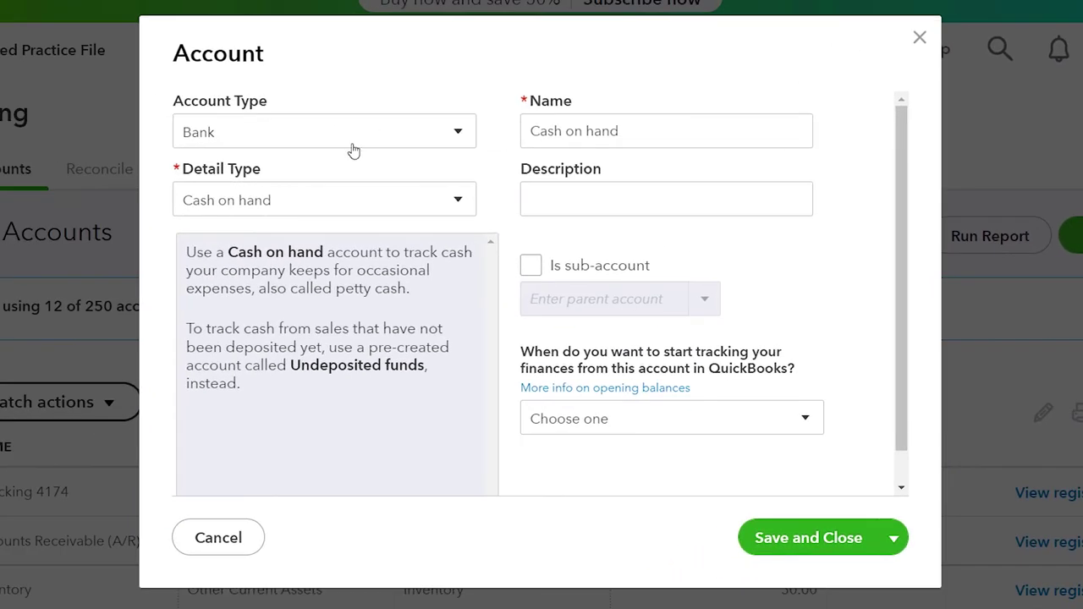
{"action": "left_click", "coordinate": [218, 136]}
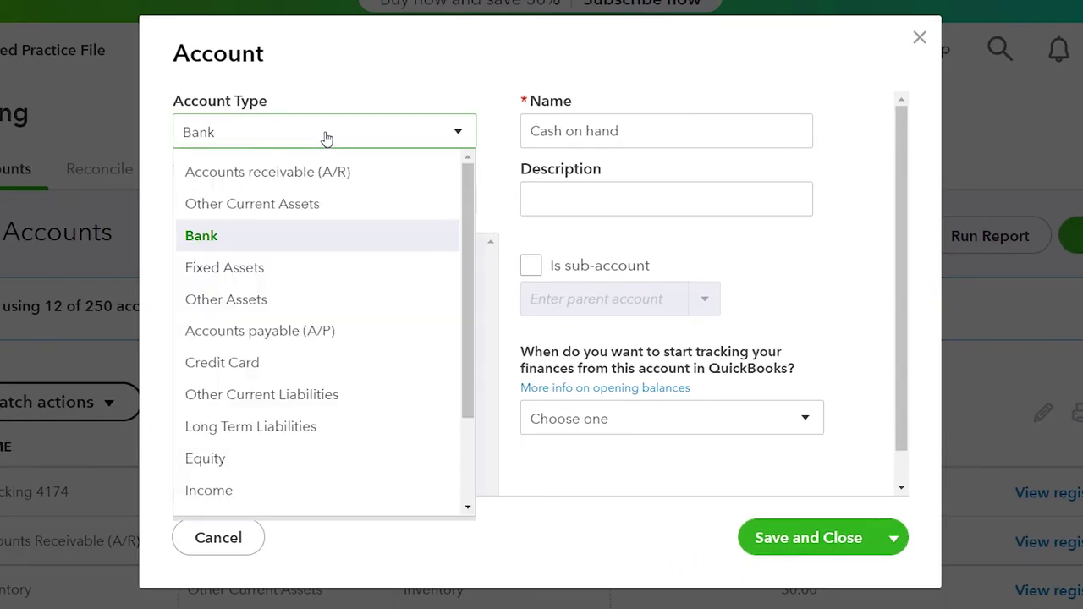
{"action": "left_click", "coordinate": [265, 492]}
{"action": "left_click", "coordinate": [400, 201]}
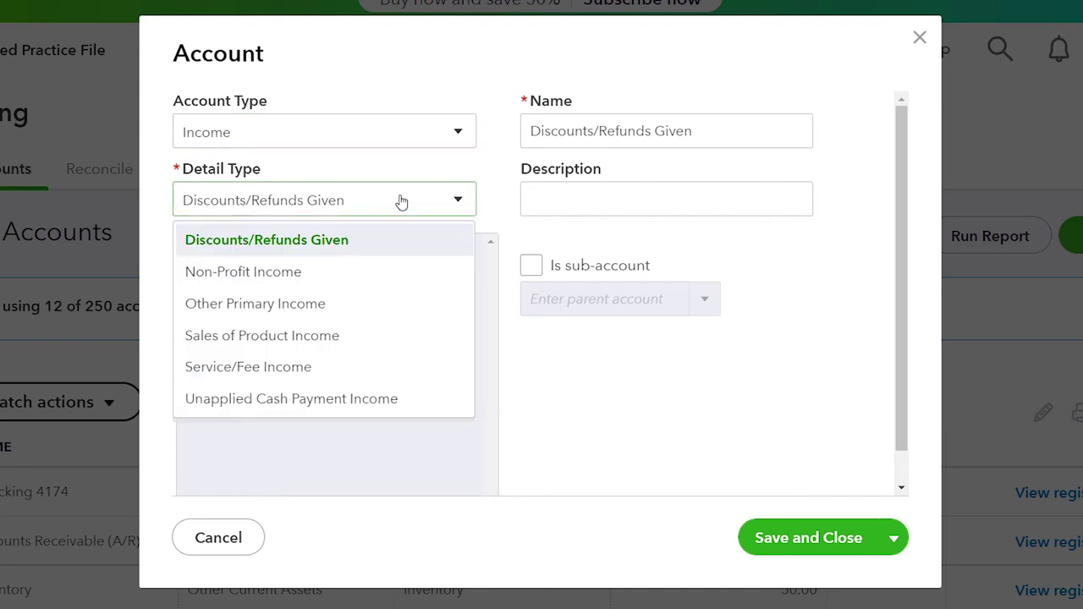
{"action": "left_click", "coordinate": [334, 366]}
- Name the new income account Website Income and save it
{"action": "left_click_drag", "start_coordinate": [675, 135], "coordinate": [516, 146]}
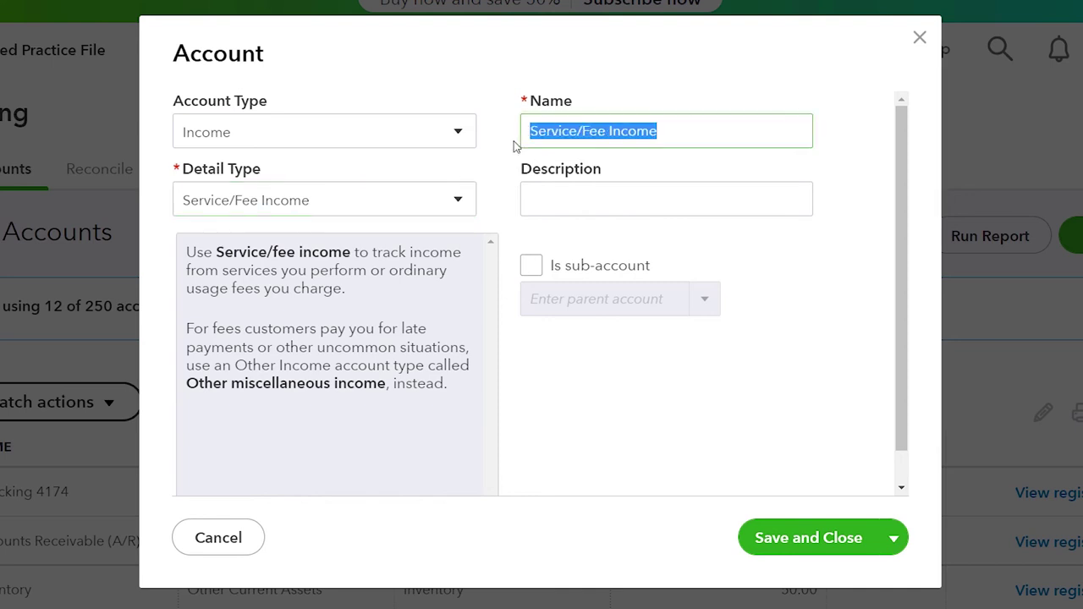
{"action": "type", "text": "Website "}
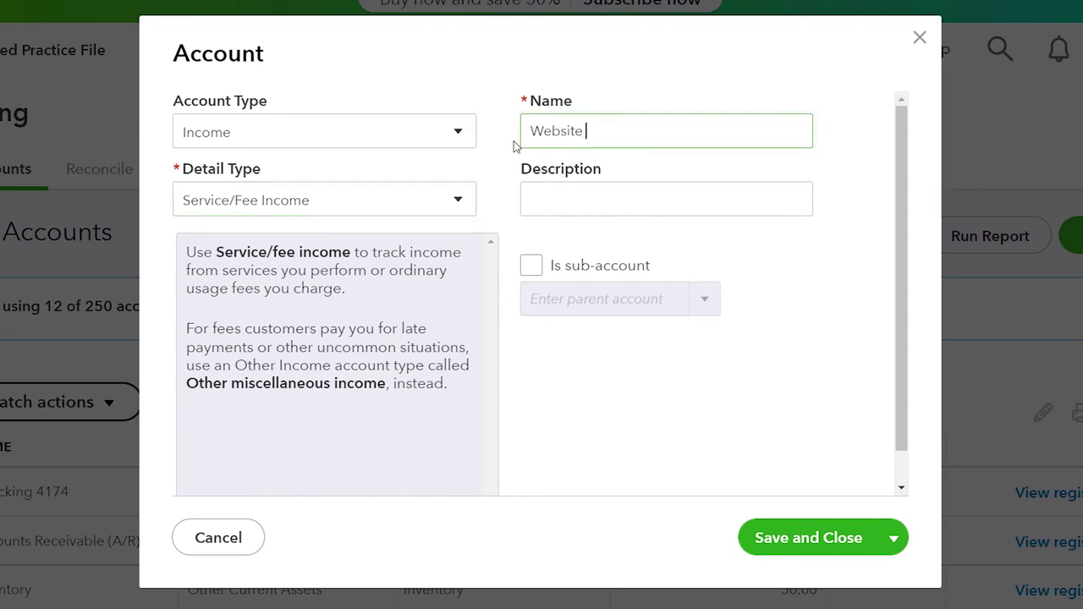
{"action": "type", "text": "Income"}
{"action": "key", "text": "Tab"}
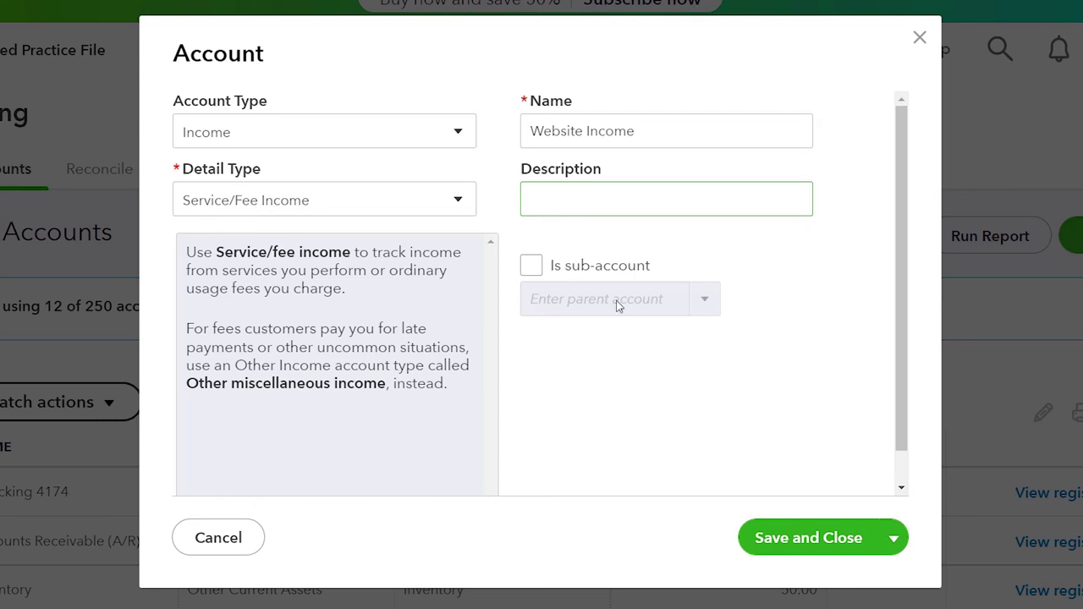
{"action": "left_click", "coordinate": [785, 543]}
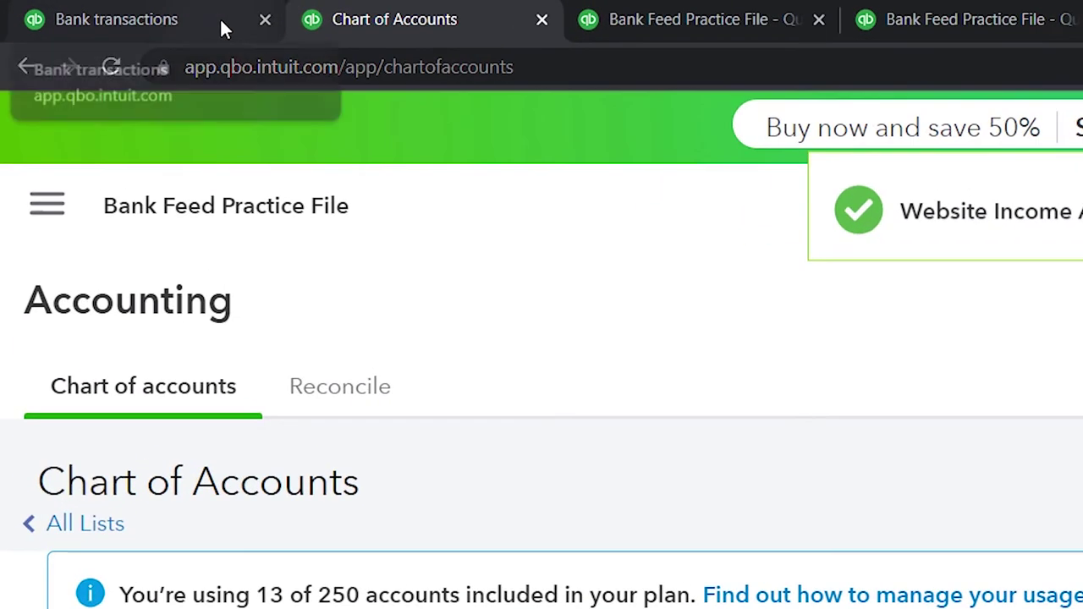
- Reload the original bank transactions page and bring up the categorize details of the 11/30/2021 Stripe transfer of $19.07
{"action": "left_click", "coordinate": [120, 16]}
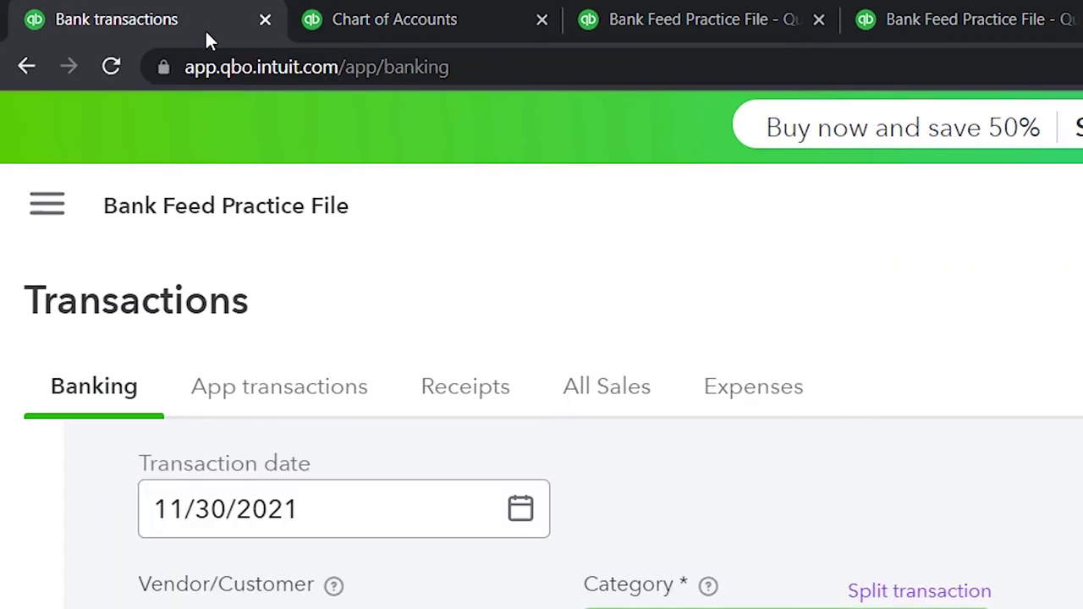
{"action": "left_click", "coordinate": [113, 68]}
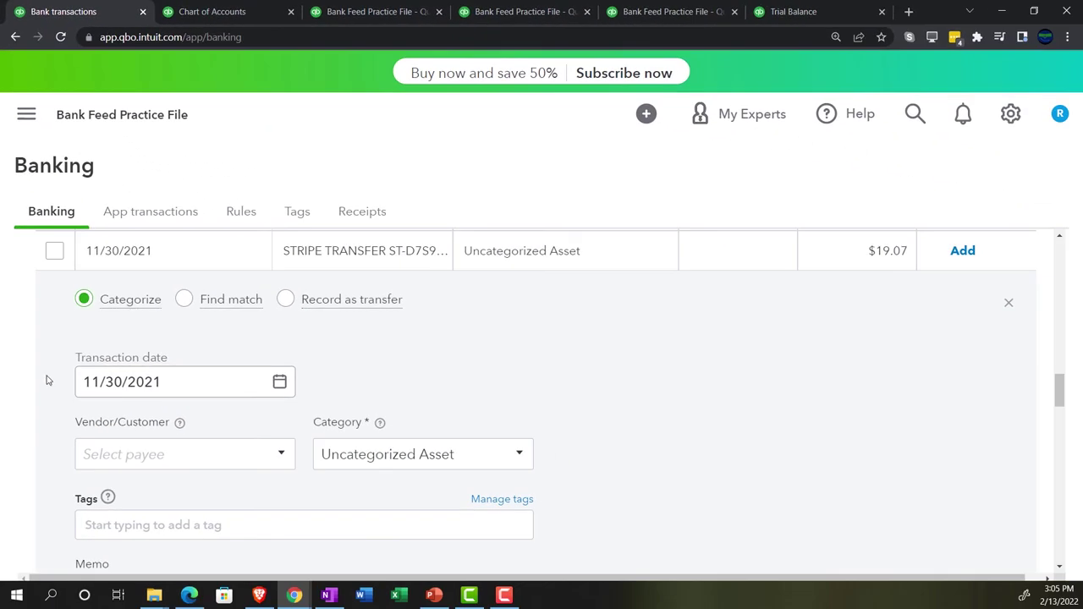
{"action": "scroll", "coordinate": [47, 375], "scroll_direction": "down", "scroll_amount": 1}
{"action": "scroll", "coordinate": [68, 345], "scroll_direction": "up", "scroll_amount": 1}
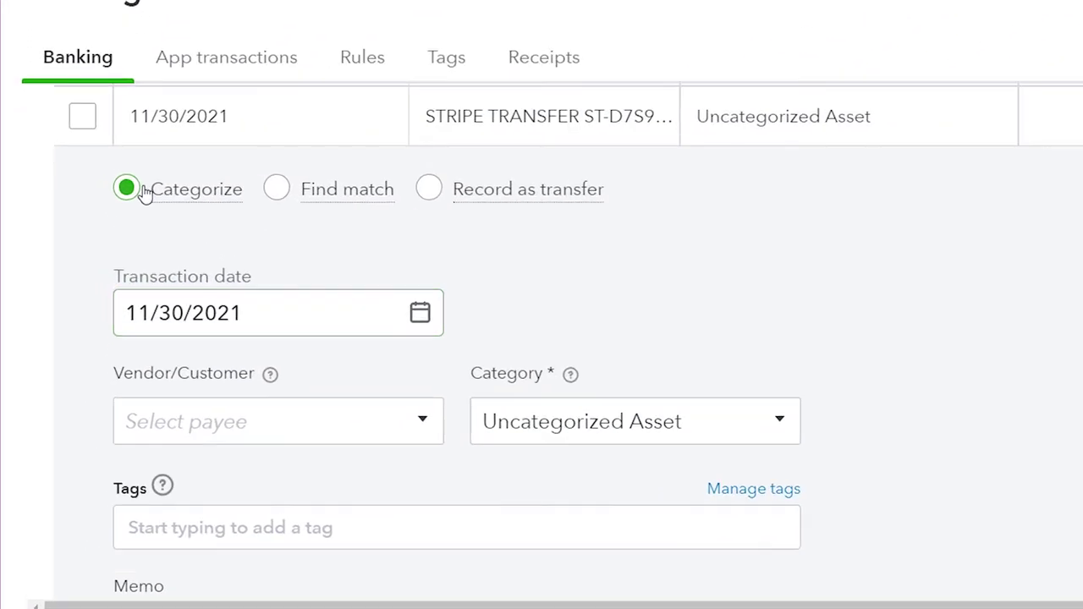
{"action": "scroll", "coordinate": [100, 258], "scroll_direction": "down", "scroll_amount": 2}
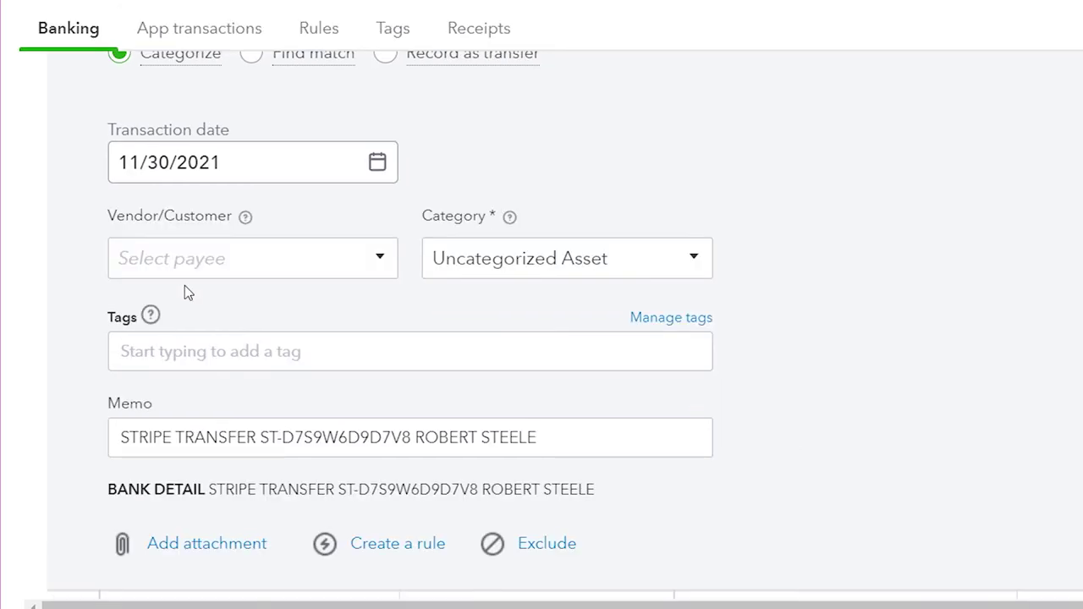
- Assign the customer Stripe and the category Website Income to the 11/30/2021 Stripe transfer
{"action": "left_click", "coordinate": [202, 325]}
{"action": "type", "text": "stomer 1"}
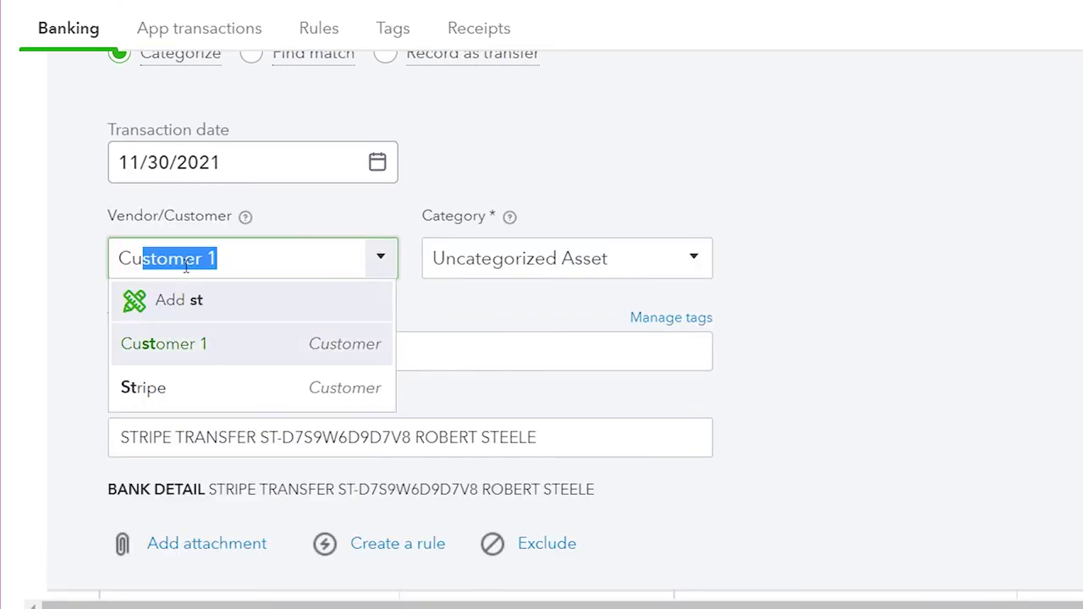
{"action": "key", "text": "Tab"}
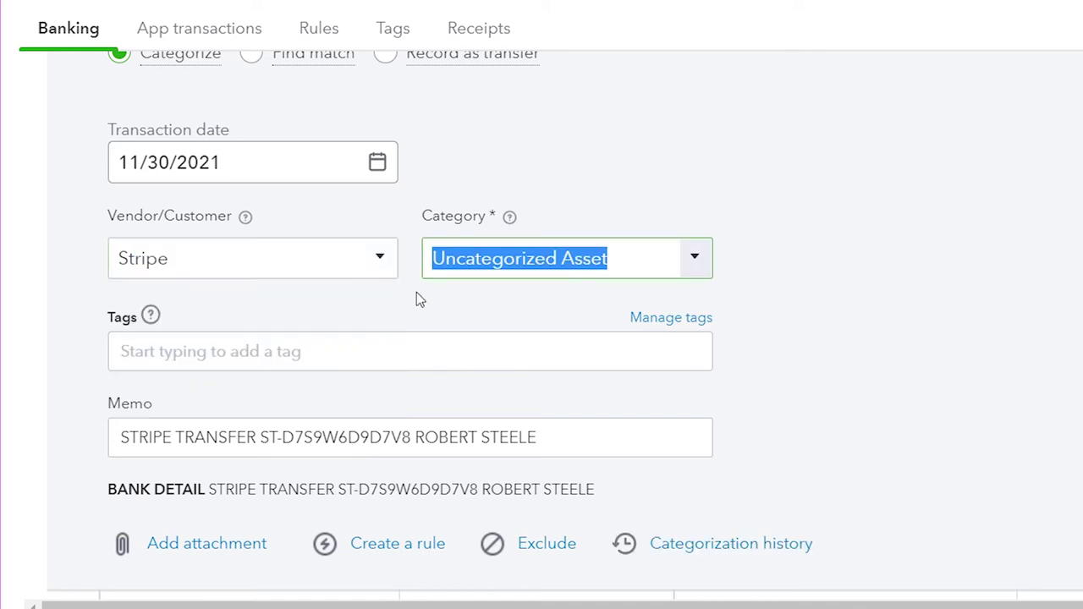
{"action": "type", "text": "we"}
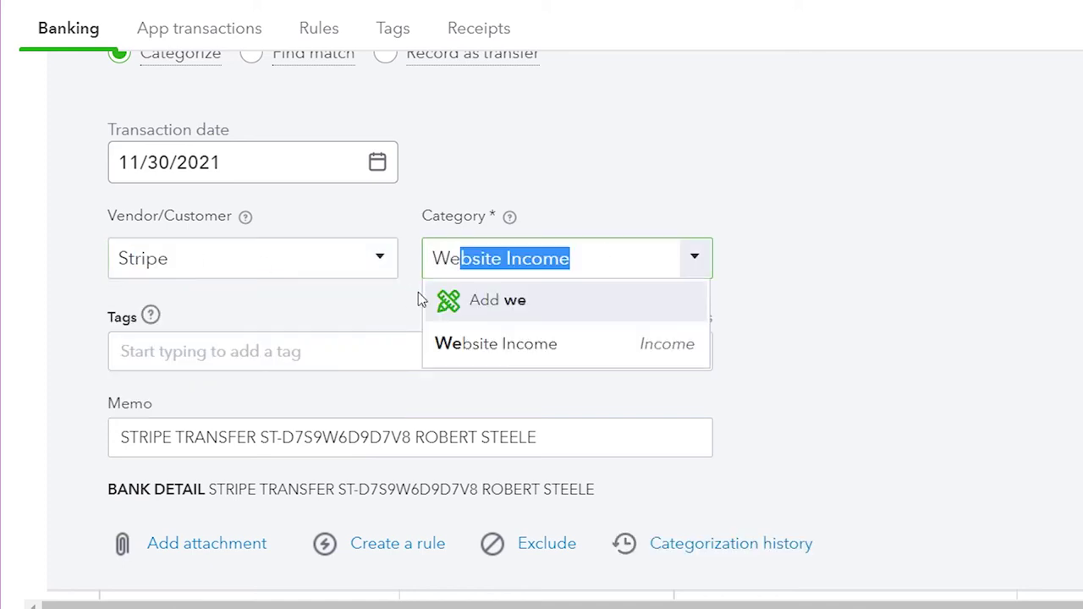
{"action": "key", "text": "Tab"}
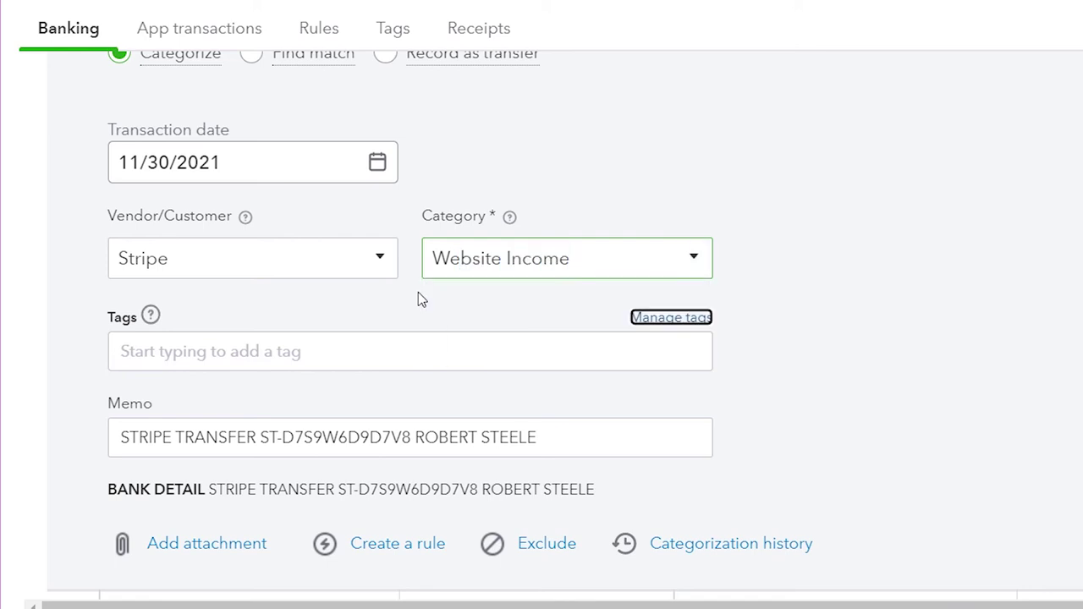
- Start creating a bank rule from the 11/30/2021 Stripe transfer
{"action": "scroll", "coordinate": [417, 296], "scroll_direction": "down", "scroll_amount": 2}
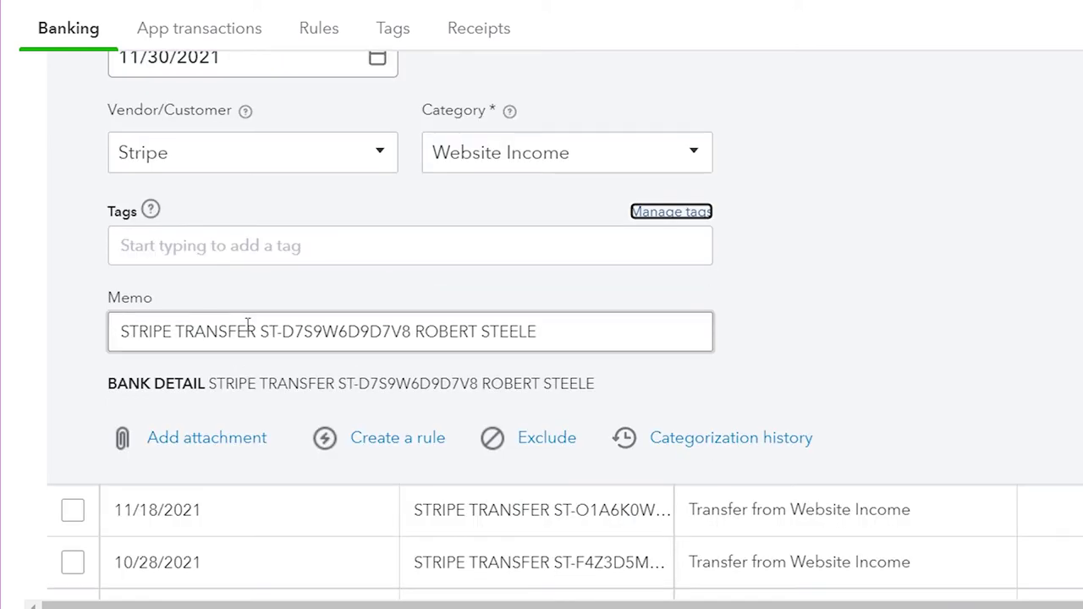
{"action": "left_click", "coordinate": [378, 457]}
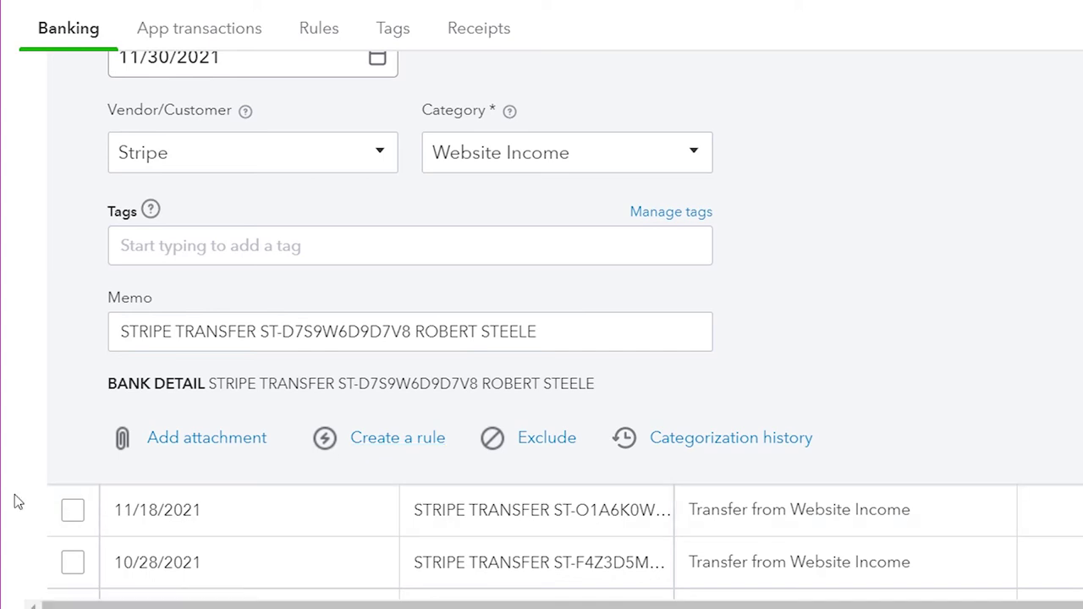
{"action": "left_click", "coordinate": [391, 438]}
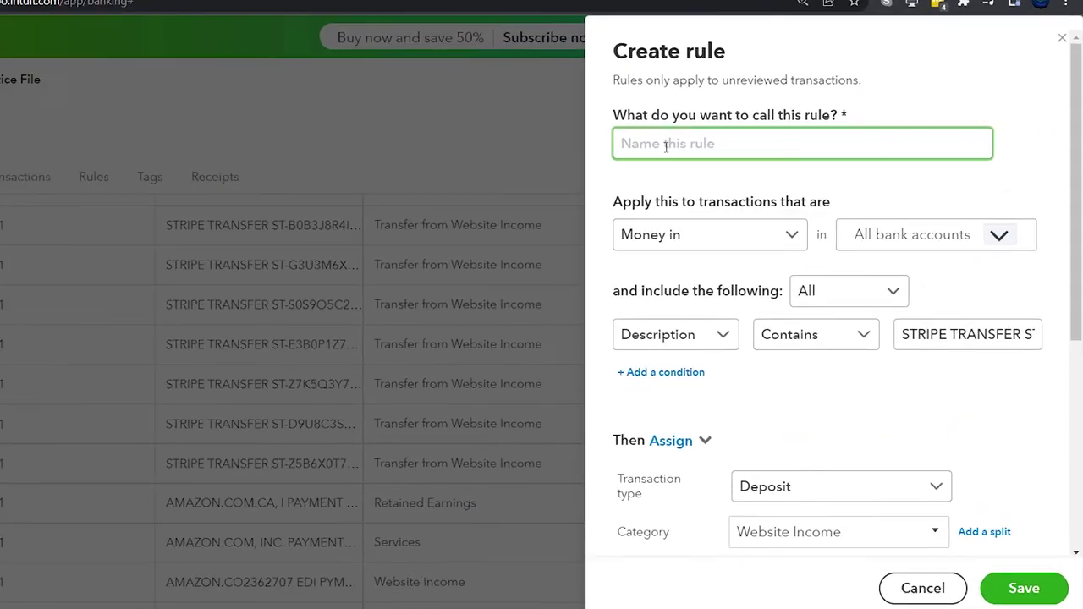
{"action": "key", "text": "ctrl+v"}
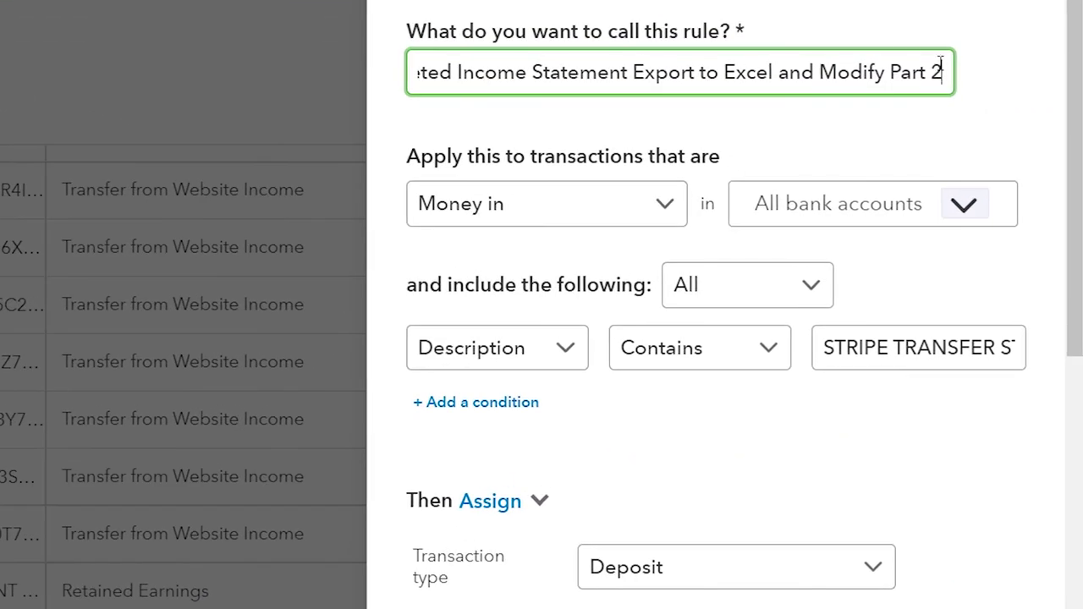
{"action": "left_click_drag", "start_coordinate": [939, 72], "coordinate": [255, 38]}
{"action": "key", "text": "BackSpace"}
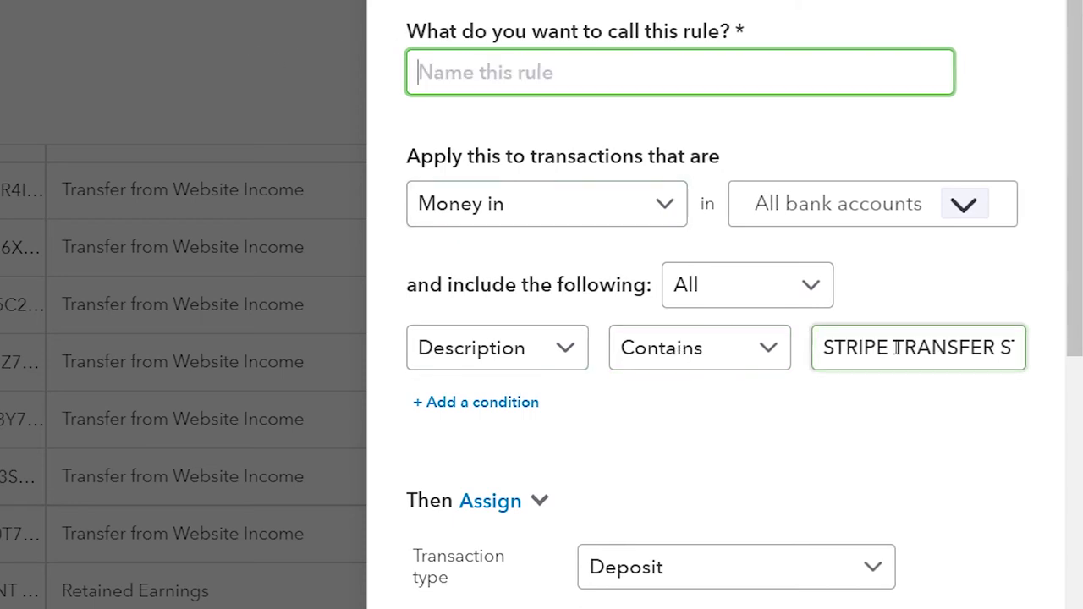
- Name the rule STRIPE, copying the word from its description condition
{"action": "left_click_drag", "start_coordinate": [890, 348], "coordinate": [817, 347]}
{"action": "key", "text": "ctrl+c"}
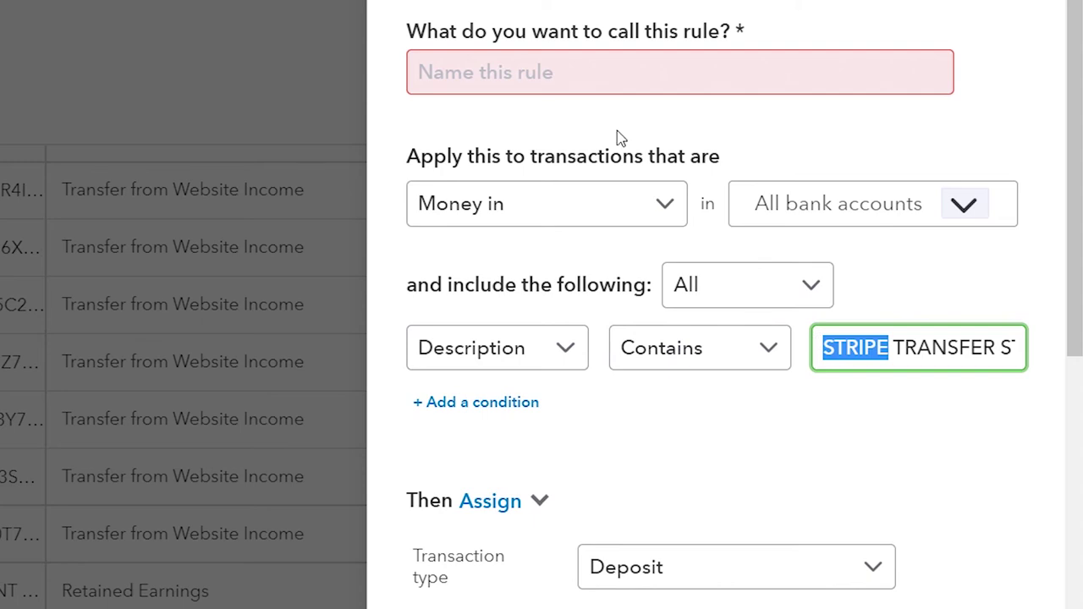
{"action": "left_click", "coordinate": [457, 72]}
{"action": "key", "text": "ctrl+v"}
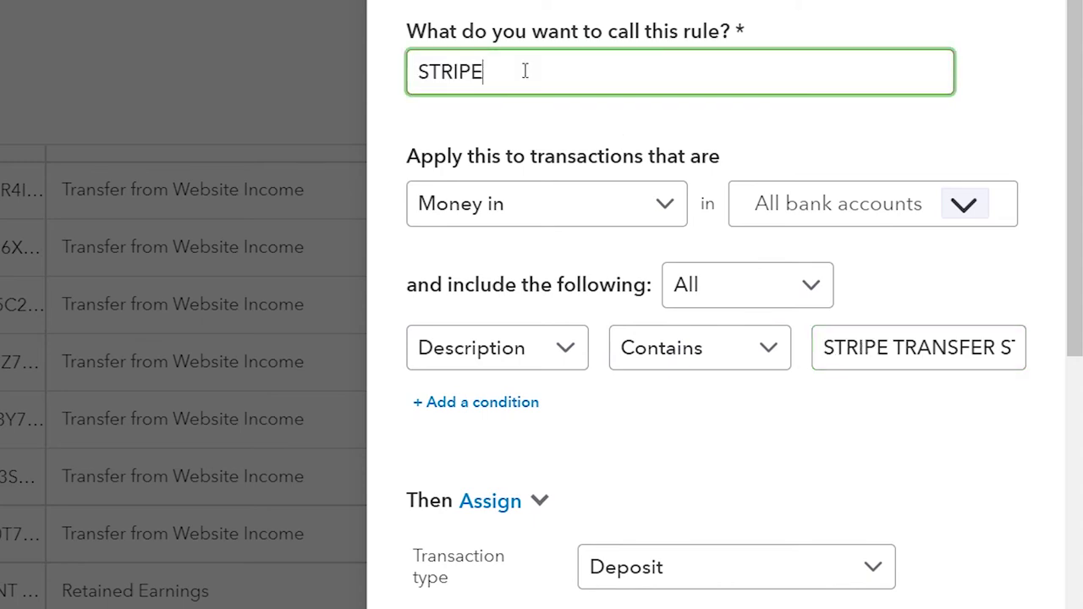
- Review the rule's transaction direction, bank account scope and all-or-any condition options
{"action": "left_click", "coordinate": [572, 214]}
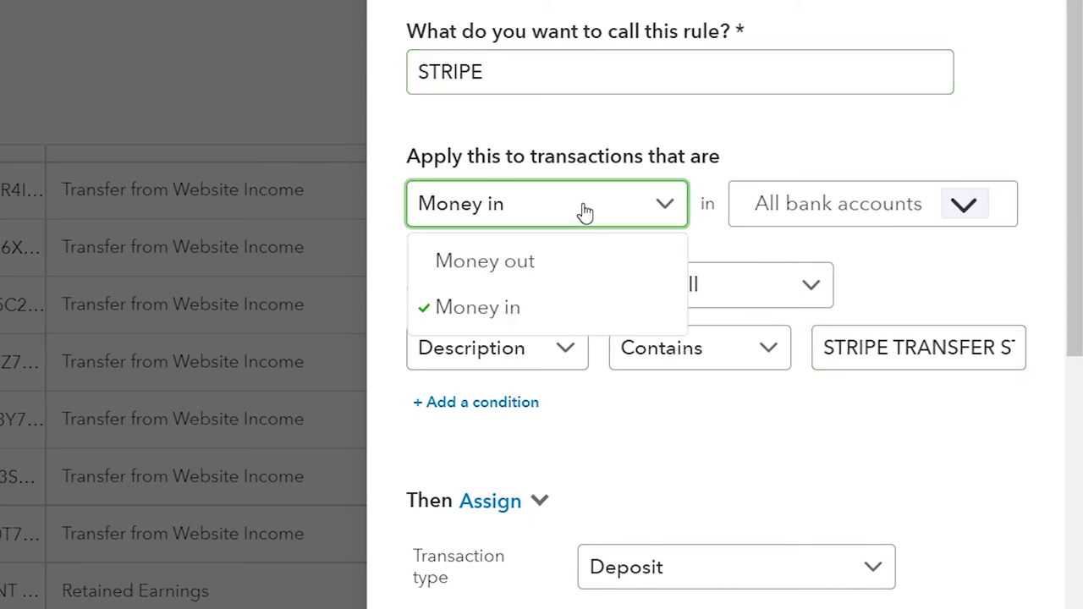
{"action": "left_click", "coordinate": [583, 211]}
{"action": "left_click", "coordinate": [963, 208]}
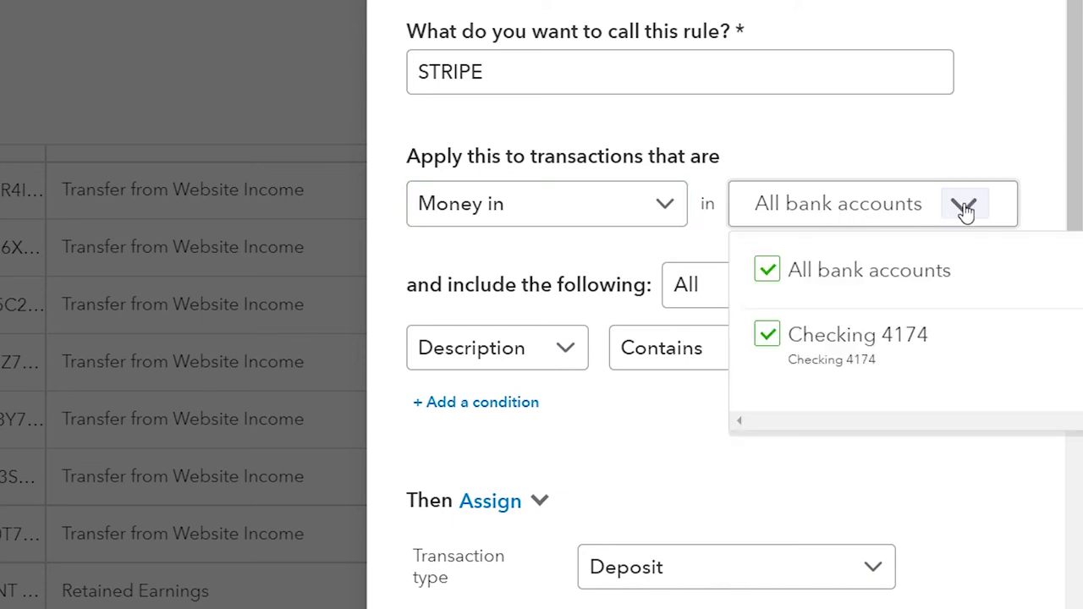
{"action": "left_click", "coordinate": [966, 210]}
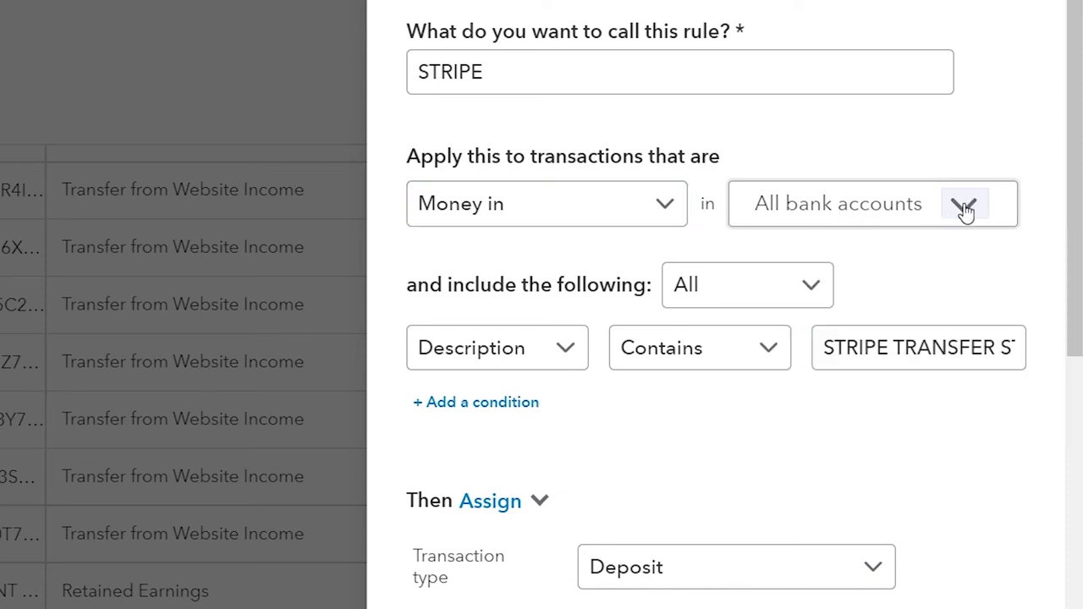
{"action": "left_click", "coordinate": [815, 289]}
{"action": "left_click", "coordinate": [817, 290]}
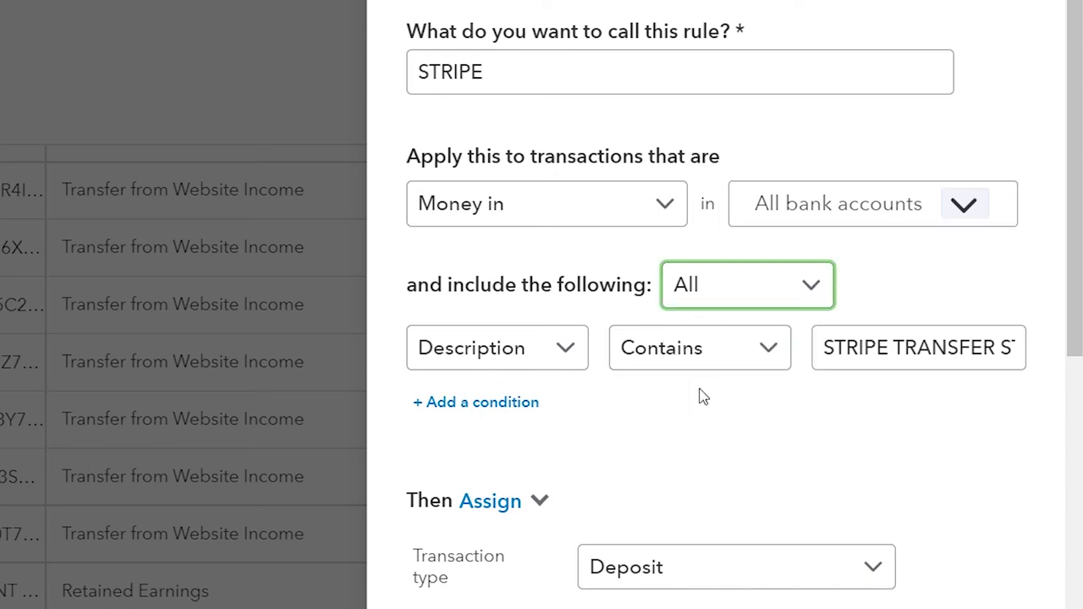
- Set the rule's condition to Description Contains STRIPE, replacing the full transfer description
{"action": "left_click", "coordinate": [570, 357]}
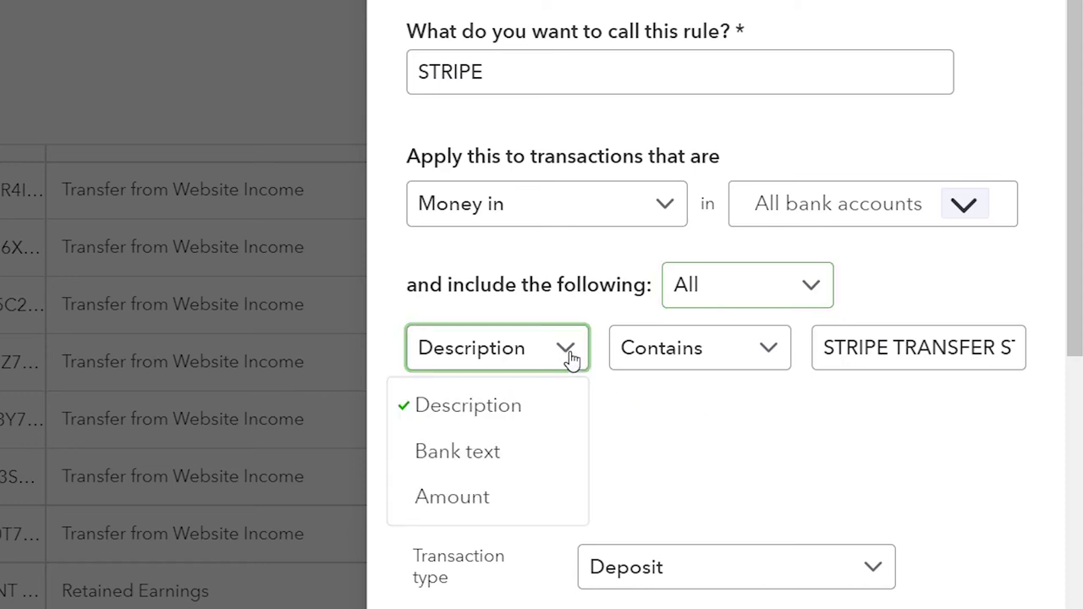
{"action": "left_click", "coordinate": [541, 415]}
{"action": "left_click", "coordinate": [762, 357]}
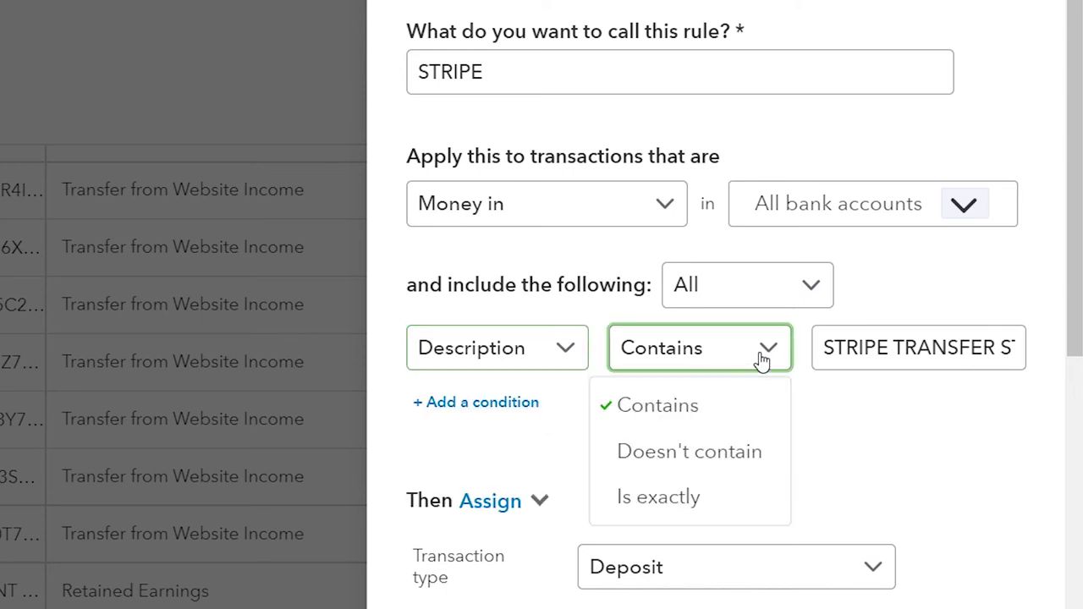
{"action": "left_click", "coordinate": [758, 361]}
{"action": "left_click", "coordinate": [895, 348]}
{"action": "left_click_drag", "start_coordinate": [895, 349], "coordinate": [1067, 347]}
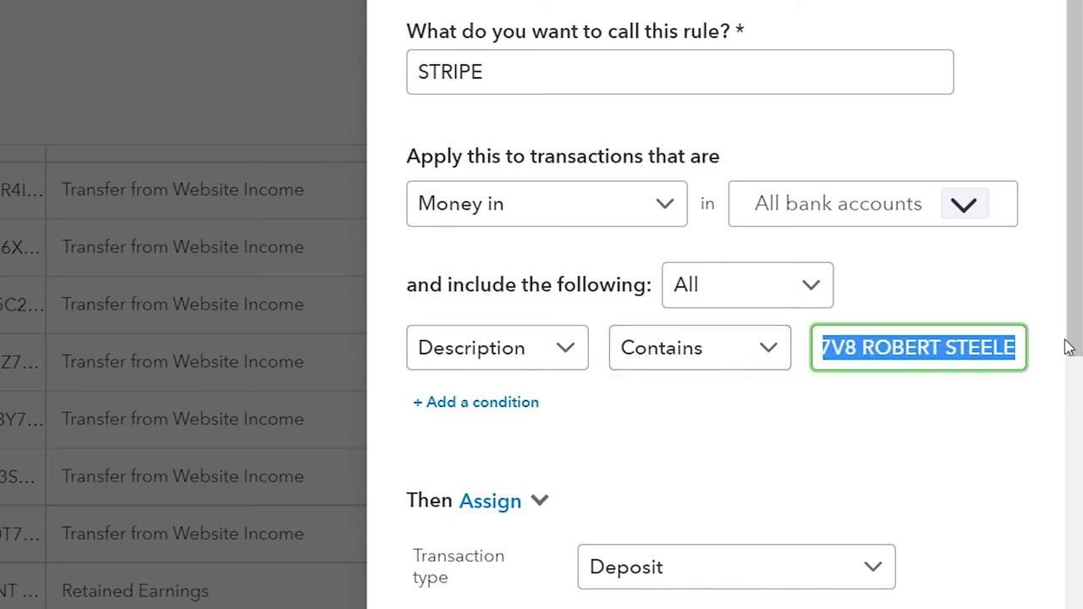
{"action": "key", "text": "BackSpace"}
{"action": "key", "text": "BackSpace"}
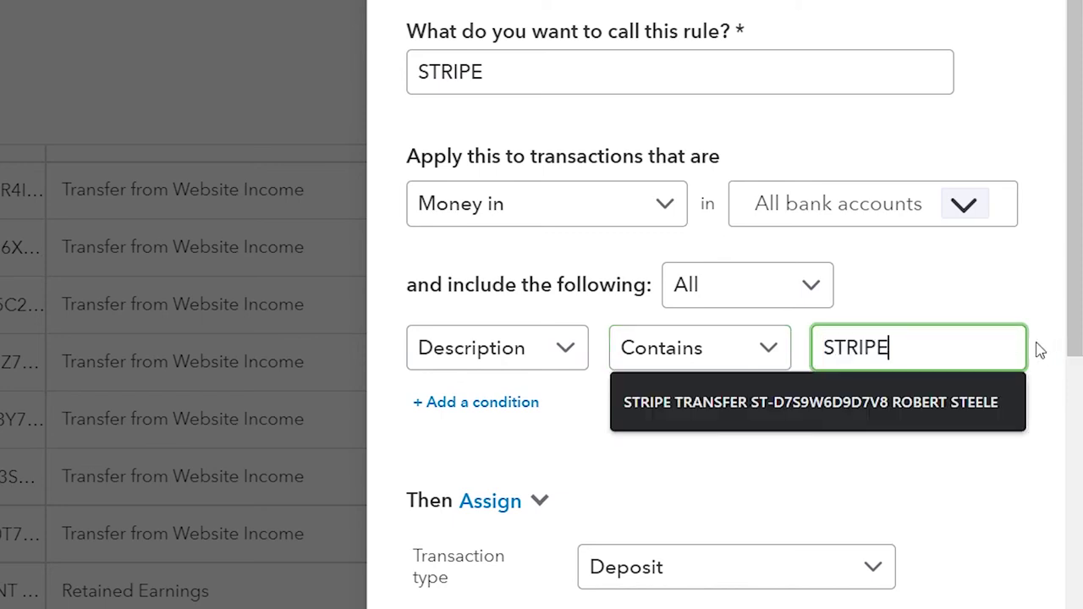
{"action": "left_click", "coordinate": [777, 493]}
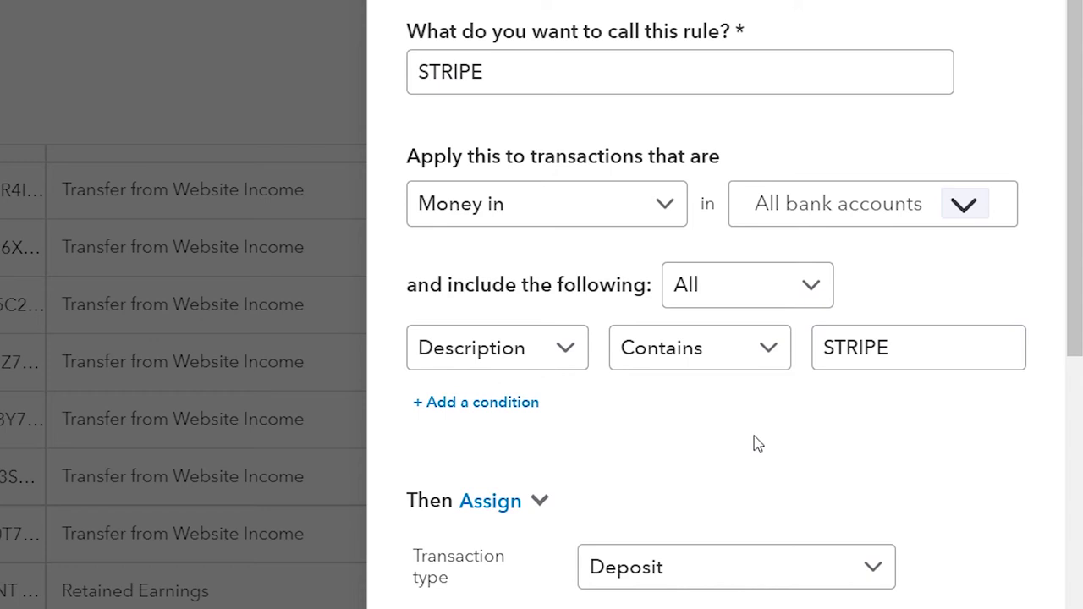
- Review the transaction type, category and payee that the STRIPE rule assigns
{"action": "scroll", "coordinate": [754, 446], "scroll_direction": "down", "scroll_amount": 2}
{"action": "scroll", "coordinate": [754, 446], "scroll_direction": "down", "scroll_amount": 2}
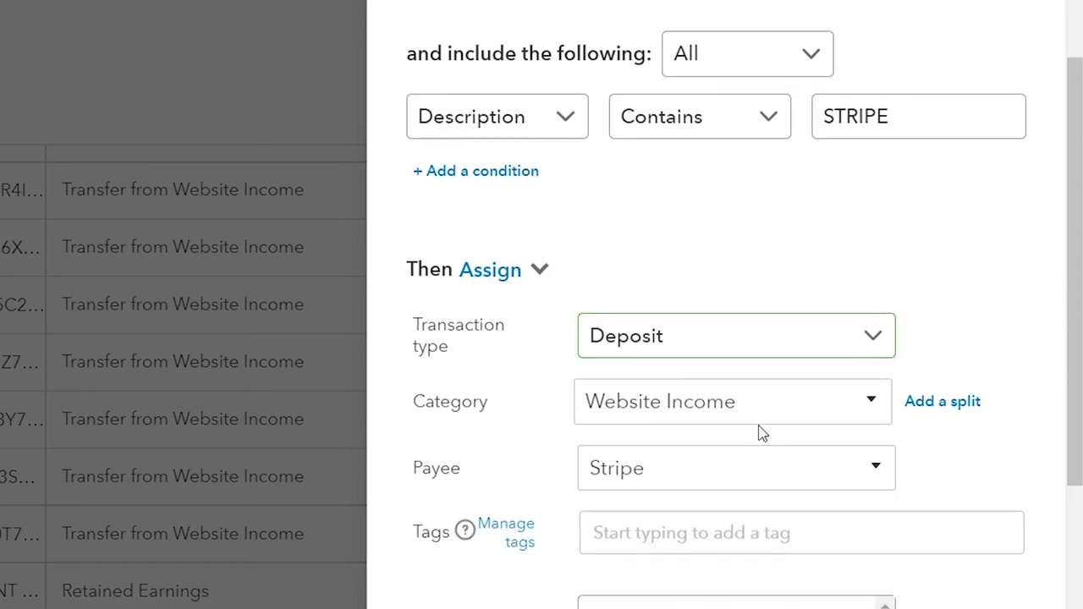
{"action": "left_click", "coordinate": [871, 336]}
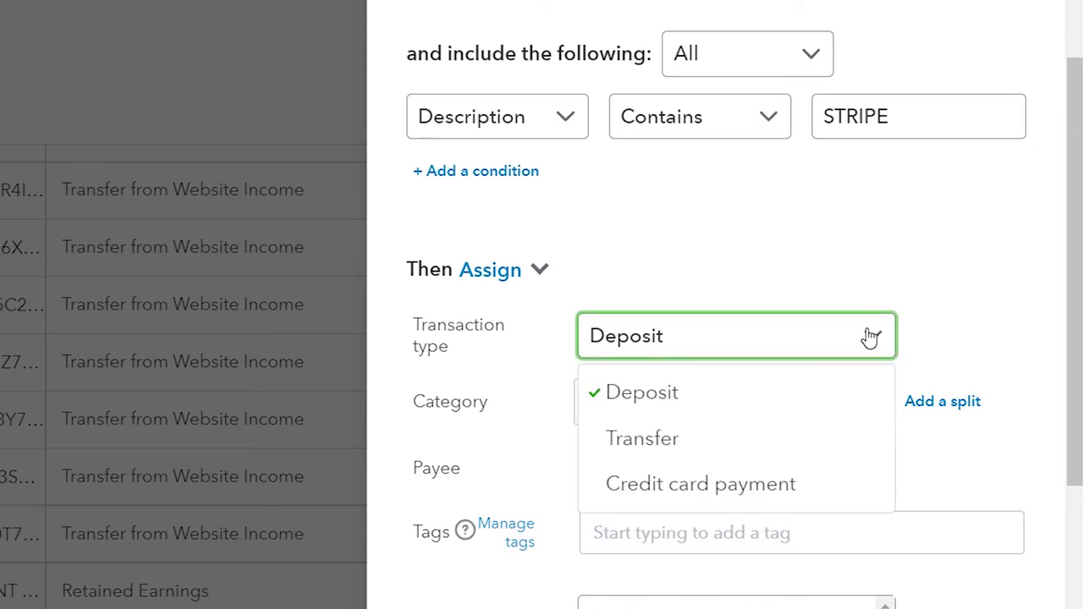
{"action": "left_click", "coordinate": [842, 247]}
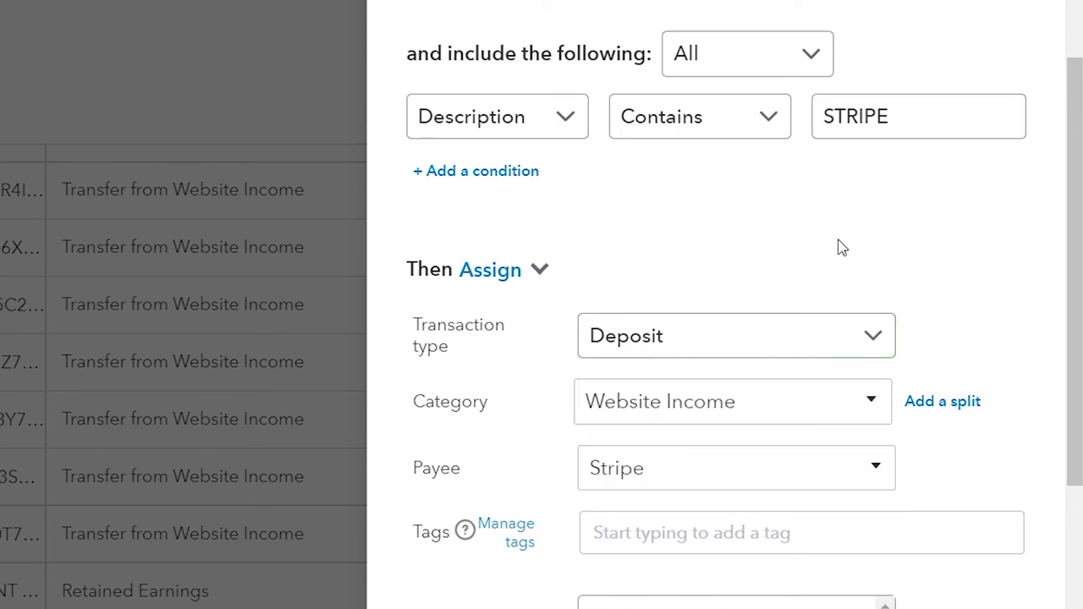
{"action": "scroll", "coordinate": [842, 247], "scroll_direction": "down", "scroll_amount": 2}
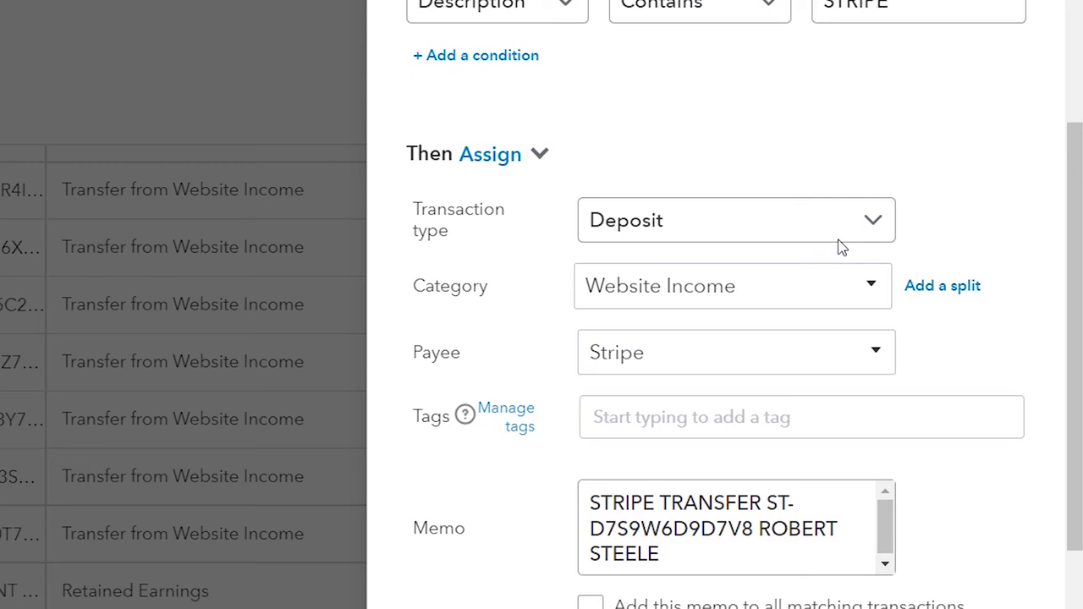
{"action": "left_click", "coordinate": [871, 295]}
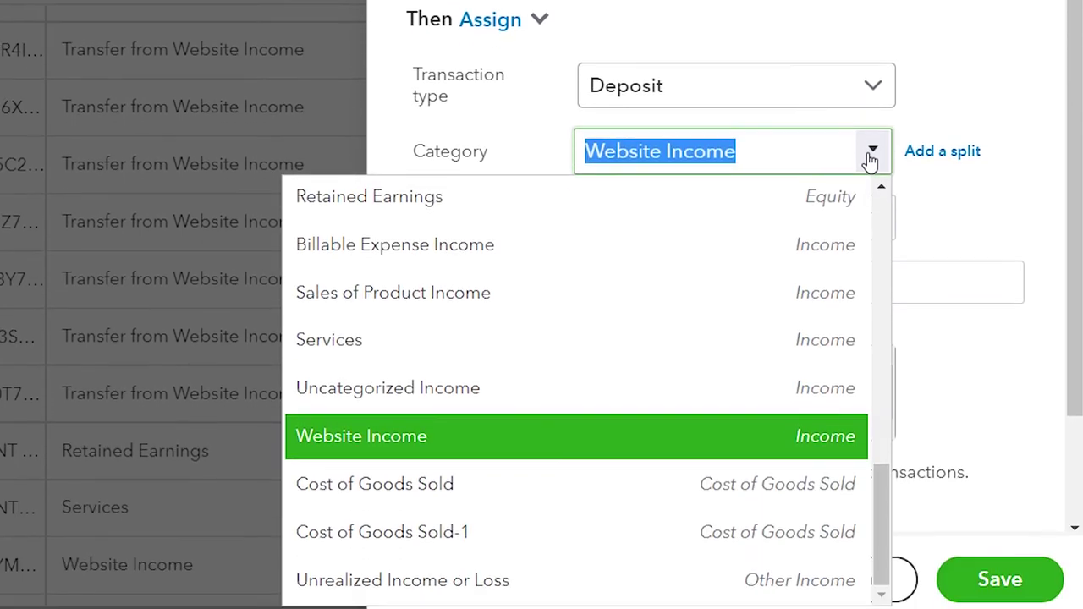
{"action": "left_click", "coordinate": [870, 163]}
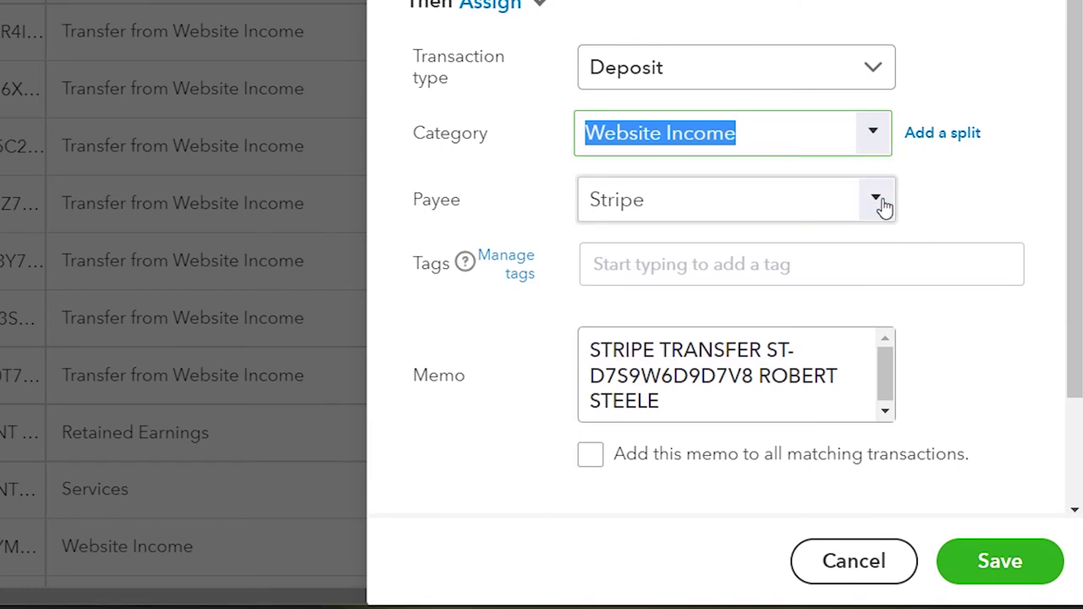
{"action": "left_click", "coordinate": [952, 201]}
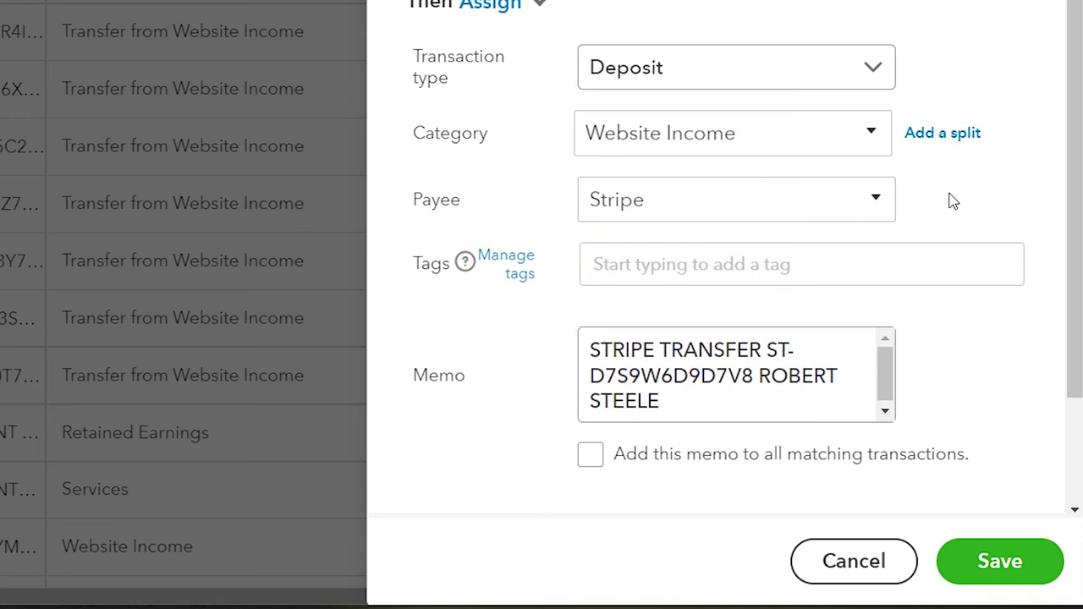
- Save the STRIPE rule with Auto-add off and its memo not added to all matching transactions
{"action": "scroll", "coordinate": [953, 200], "scroll_direction": "down", "scroll_amount": 1}
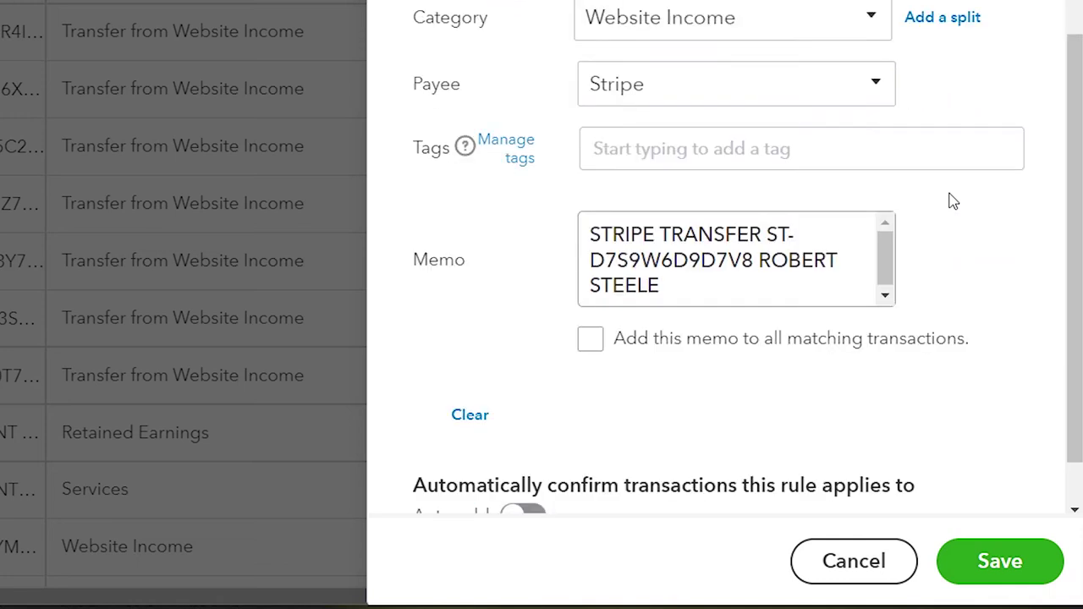
{"action": "scroll", "coordinate": [953, 201], "scroll_direction": "down", "scroll_amount": 1}
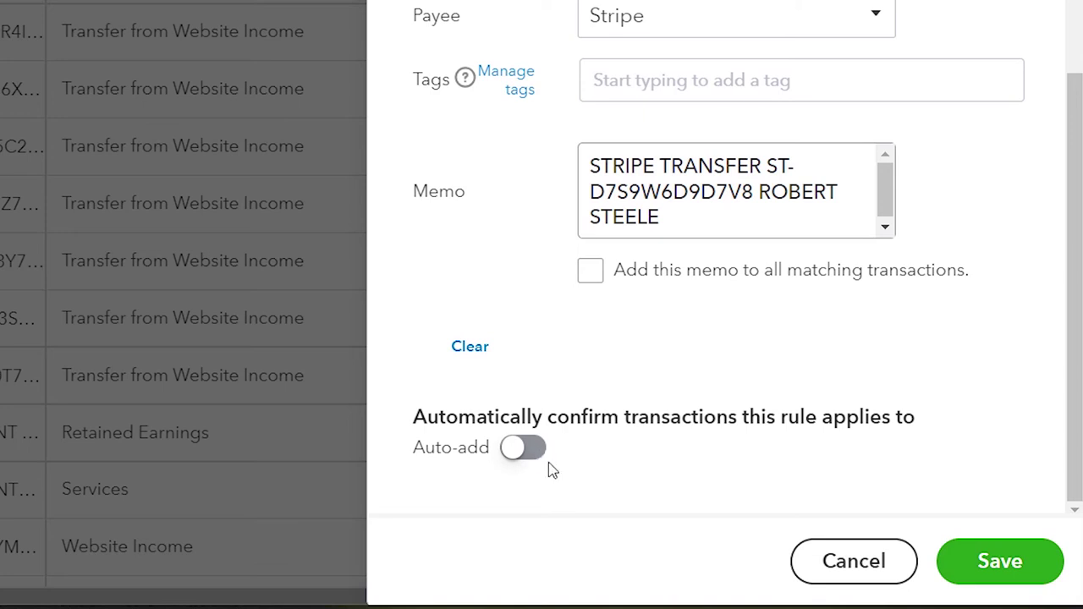
{"action": "left_click", "coordinate": [996, 562]}
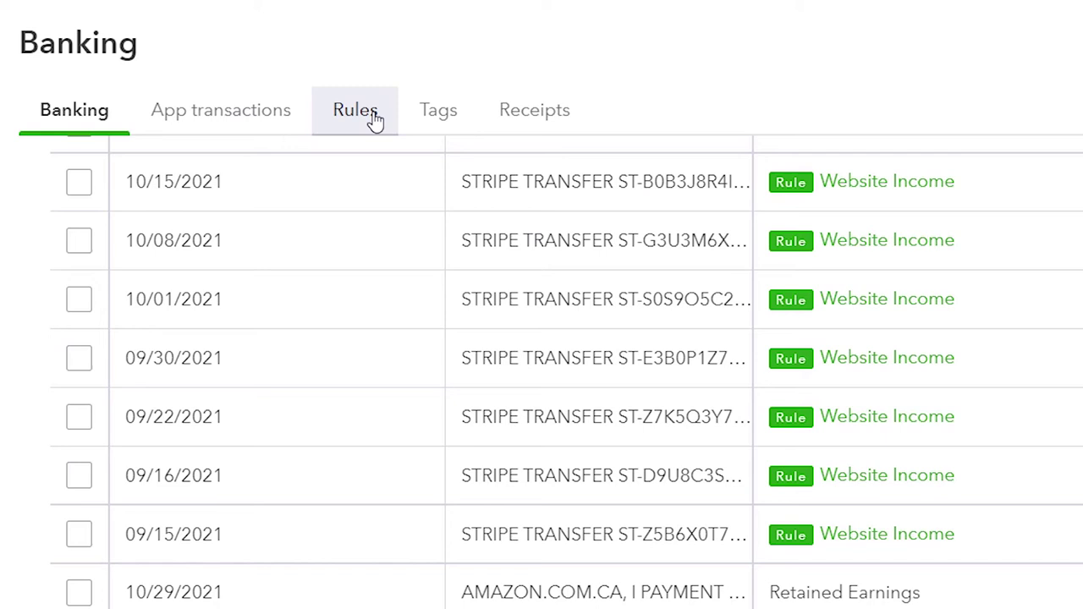
- Look through the list of bank rules for the new STRIPE rule
{"action": "left_click", "coordinate": [375, 119]}
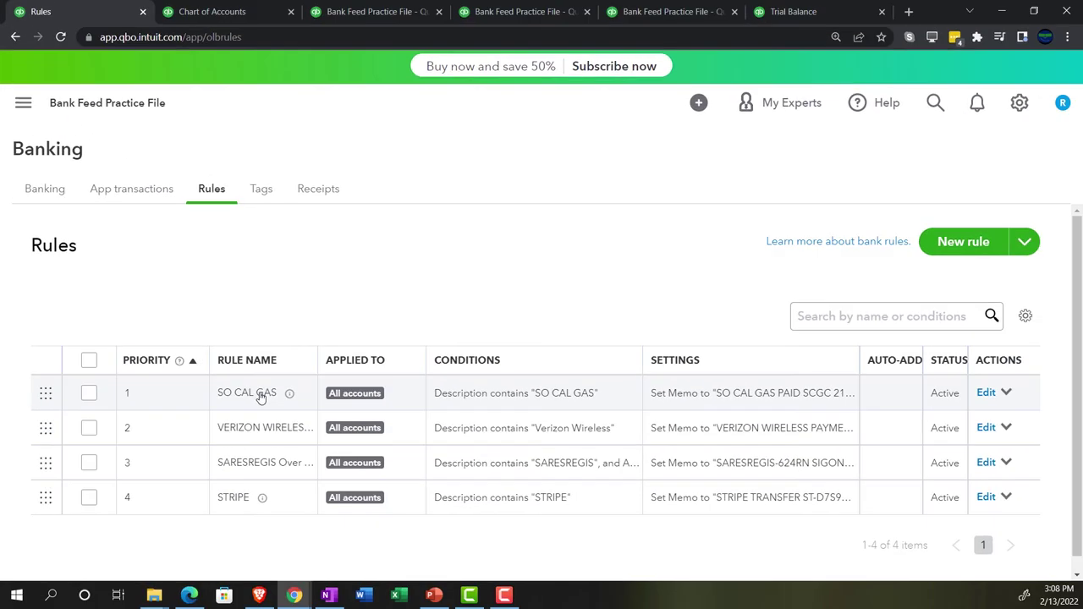
{"action": "key", "text": "ctrl+plus"}
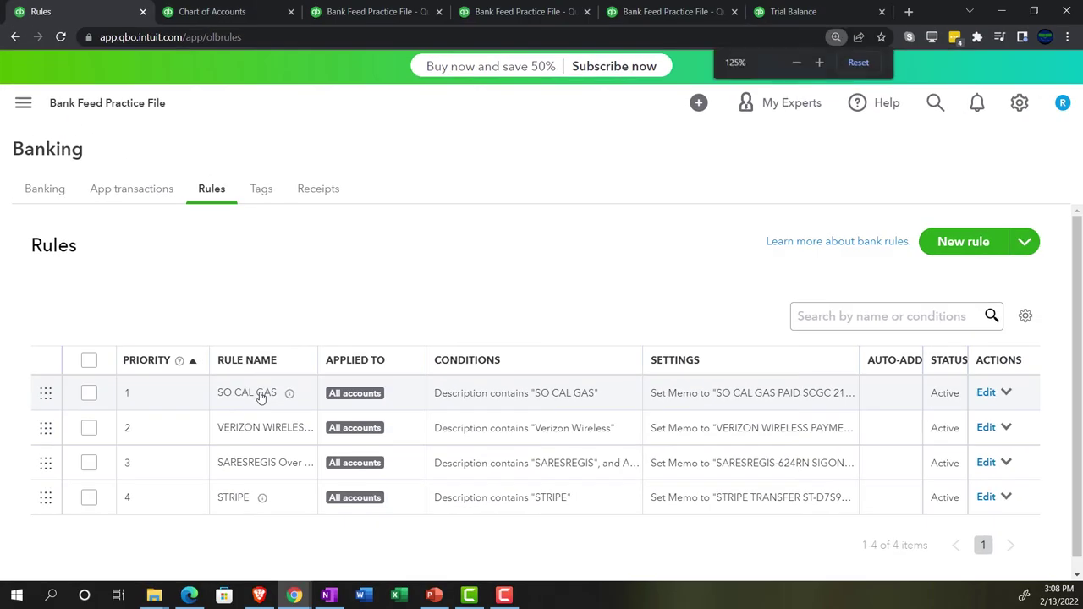
{"action": "scroll", "coordinate": [261, 397], "scroll_direction": "down", "scroll_amount": 1}
{"action": "mouse_move", "coordinate": [298, 488]}
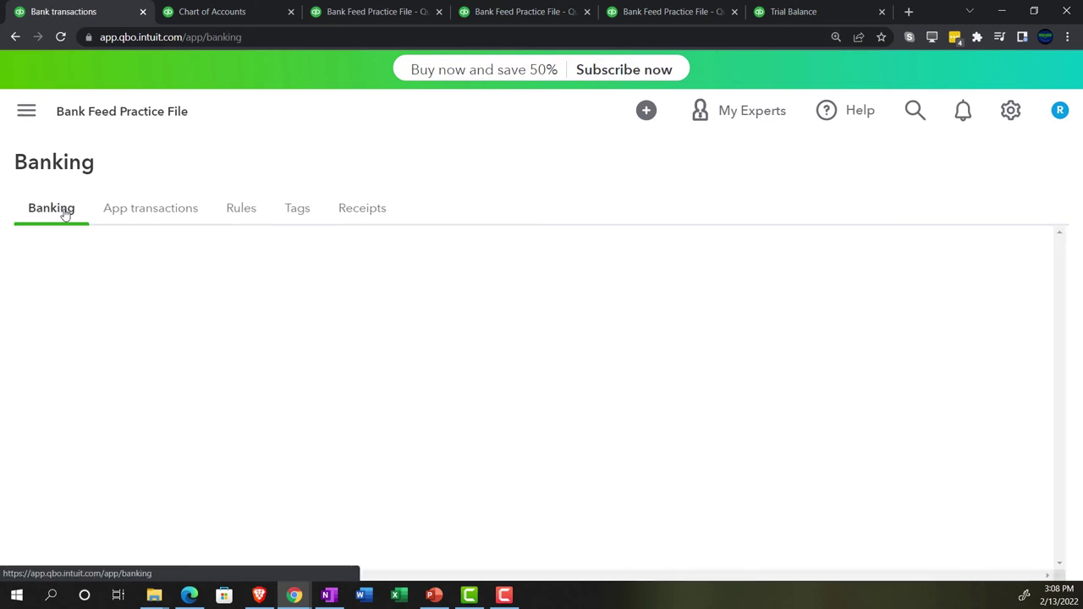
- Back in the bank transactions, batch-accept the five consecutive Stripe transfers from the 09/29/2021 row through the 10/22/2021 row as Website Income
{"action": "scroll", "coordinate": [370, 325], "scroll_direction": "down", "scroll_amount": 3}
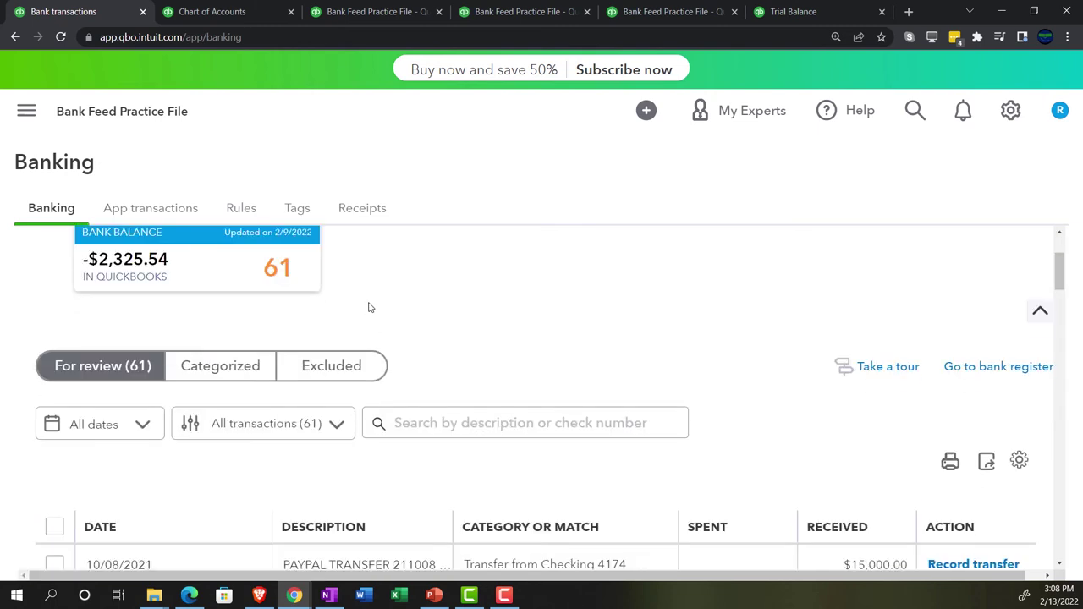
{"action": "scroll", "coordinate": [369, 308], "scroll_direction": "down", "scroll_amount": 5}
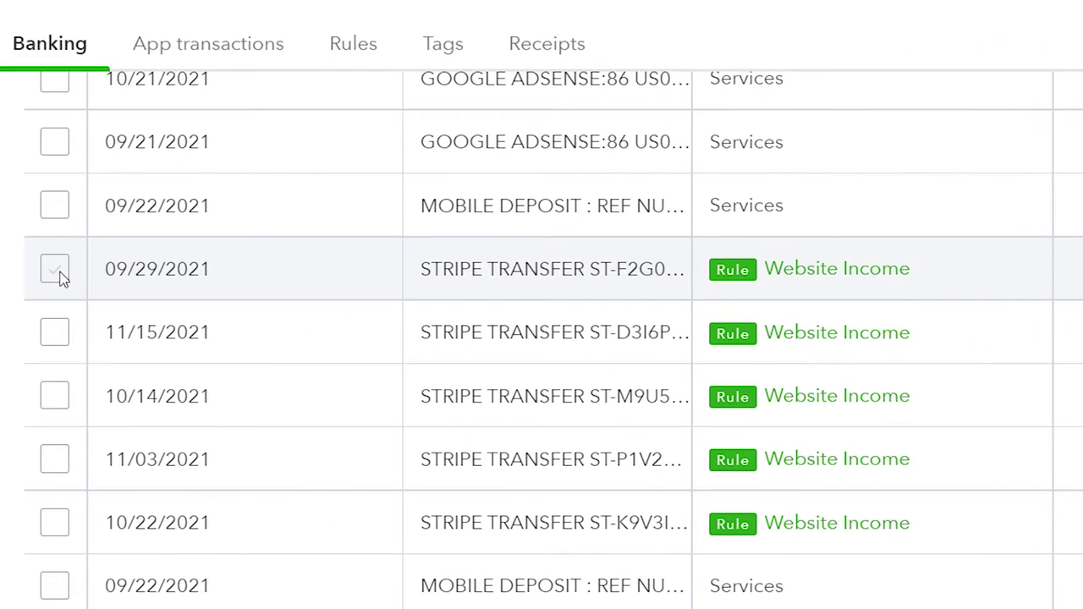
{"action": "left_click", "coordinate": [57, 352]}
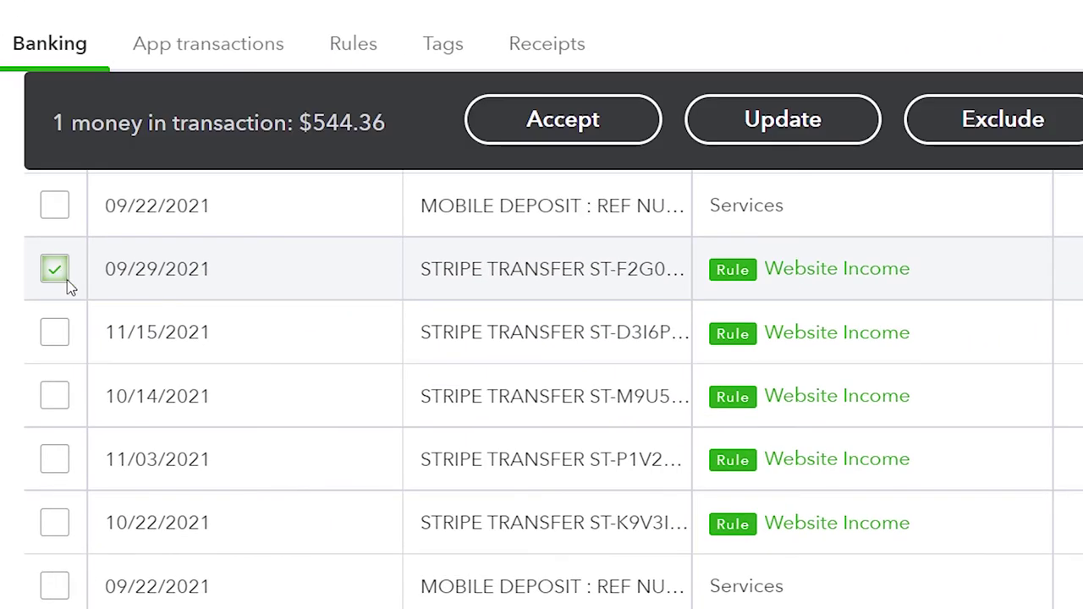
{"action": "left_click", "coordinate": [54, 525], "text": "shift"}
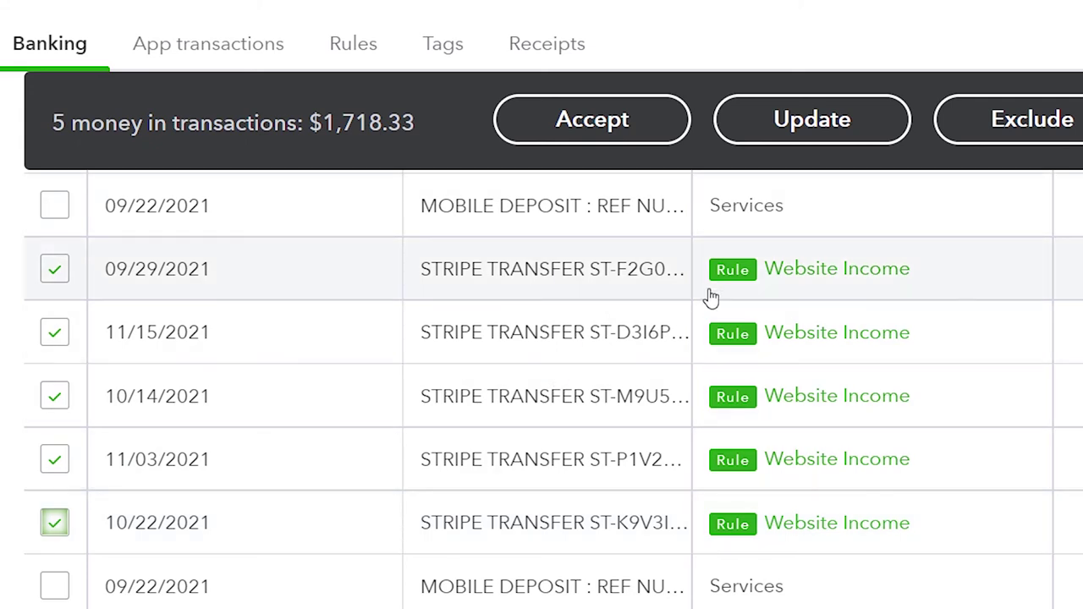
{"action": "left_click", "coordinate": [785, 133]}
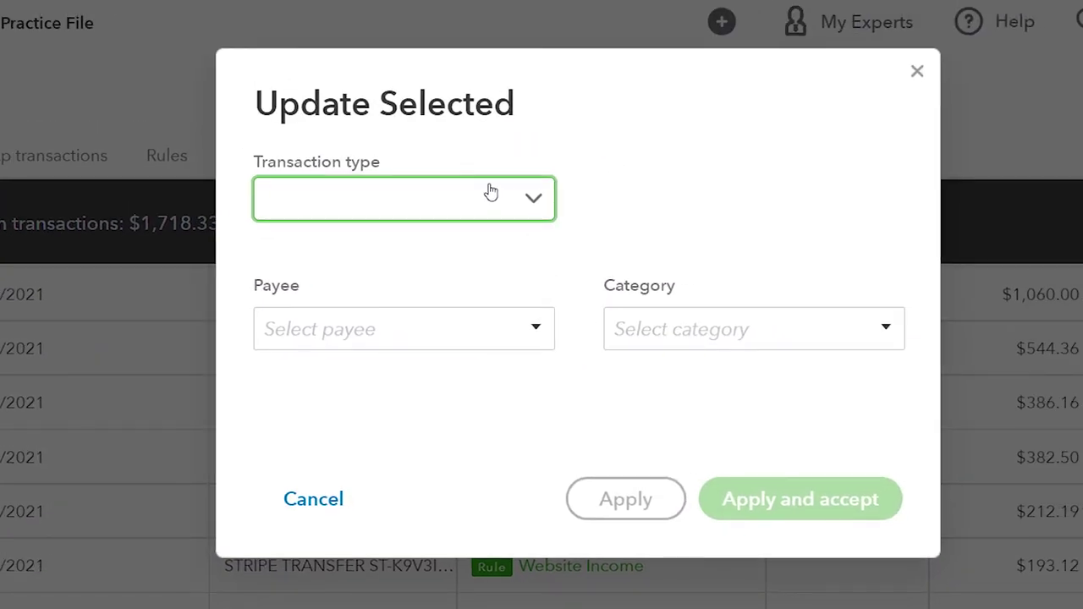
{"action": "left_click", "coordinate": [917, 72]}
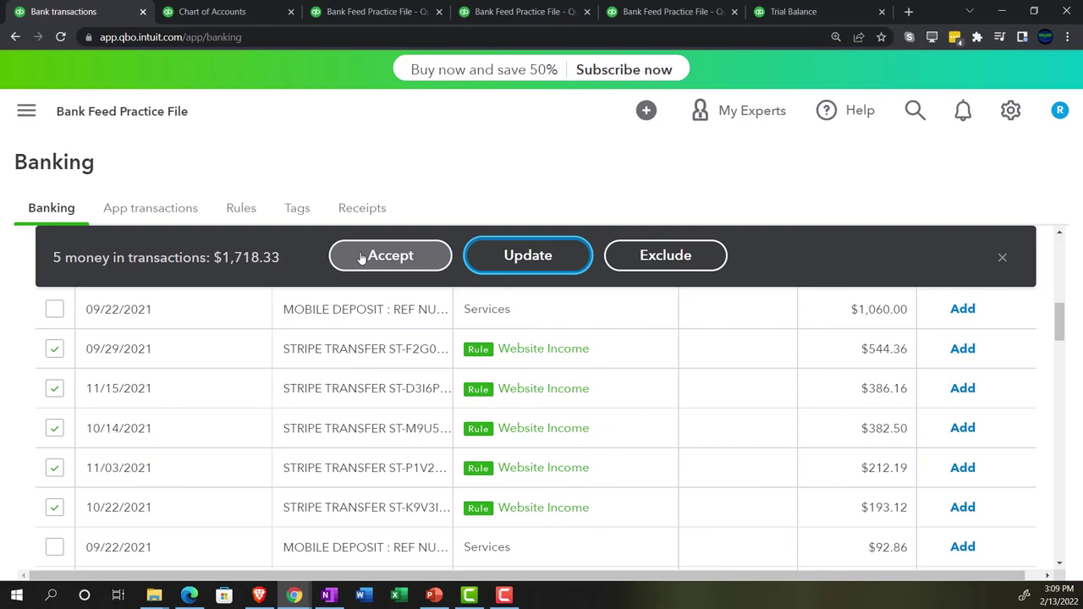
{"action": "left_click", "coordinate": [338, 218]}
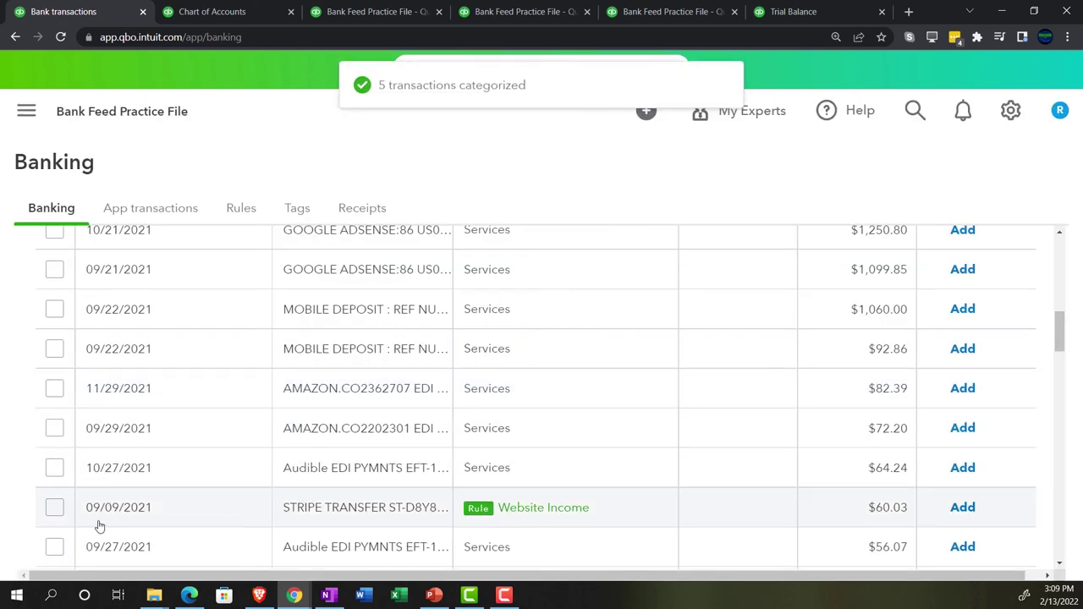
- Sort the transactions for review by category or match to group the rule-matched ones
{"action": "scroll", "coordinate": [305, 467], "scroll_direction": "up", "scroll_amount": 2}
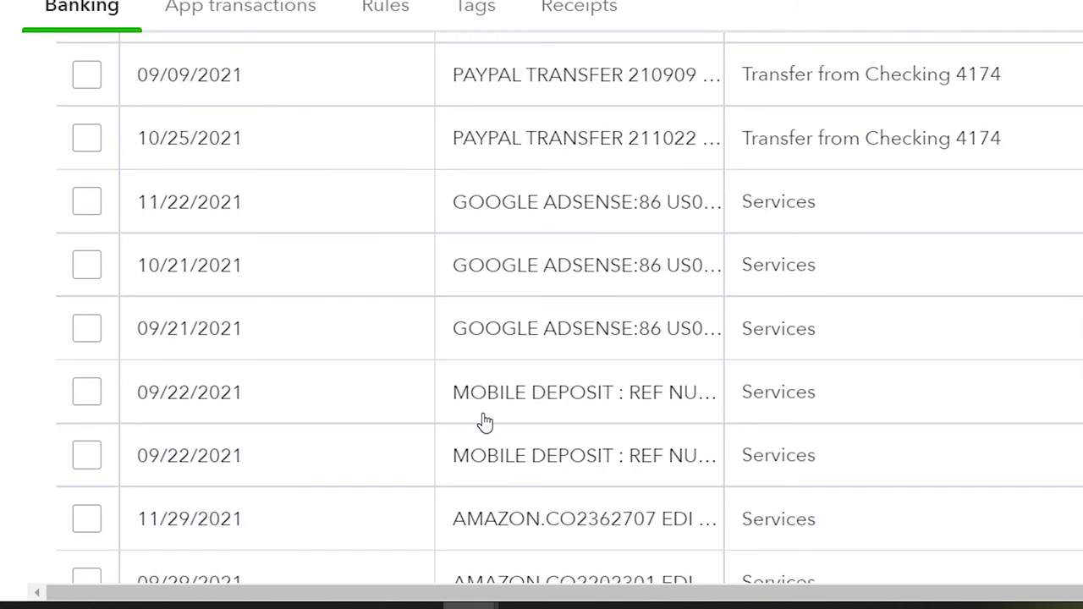
{"action": "scroll", "coordinate": [483, 423], "scroll_direction": "up", "scroll_amount": 4}
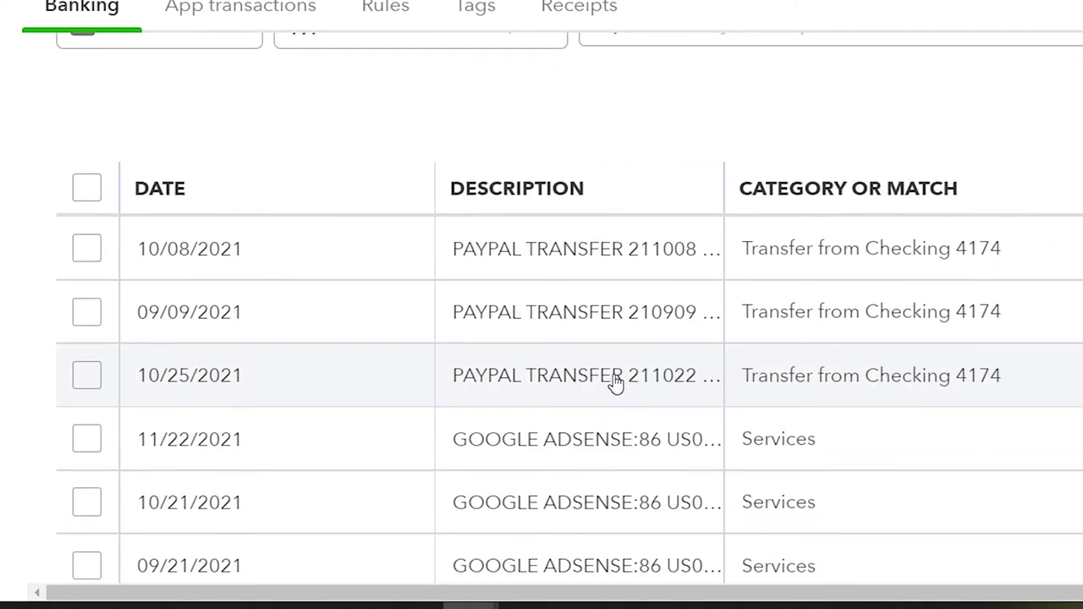
{"action": "left_click", "coordinate": [823, 287]}
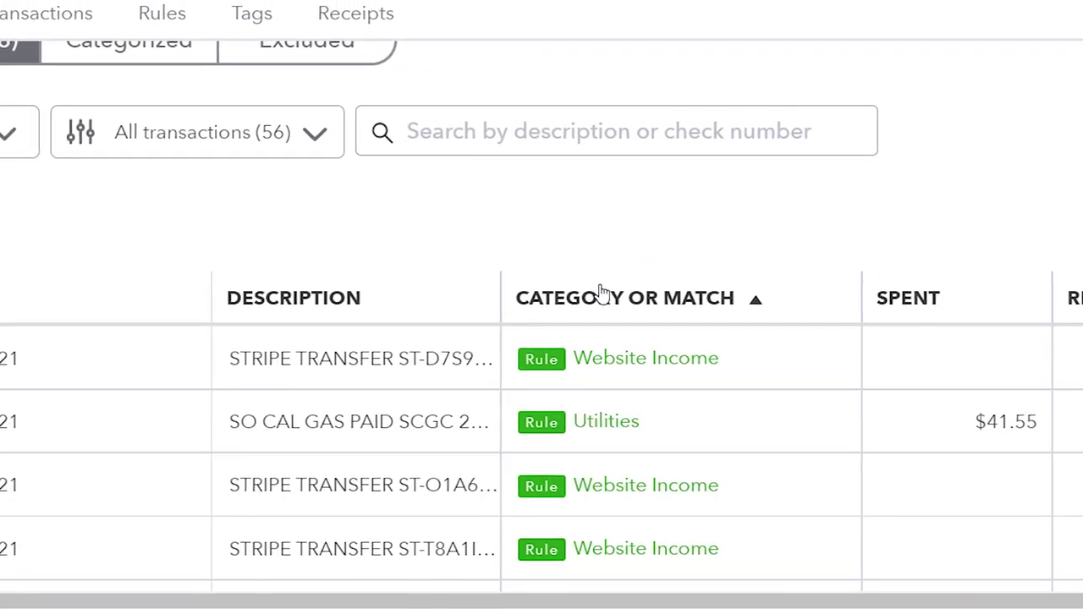
{"action": "scroll", "coordinate": [824, 292], "scroll_direction": "down", "scroll_amount": 1}
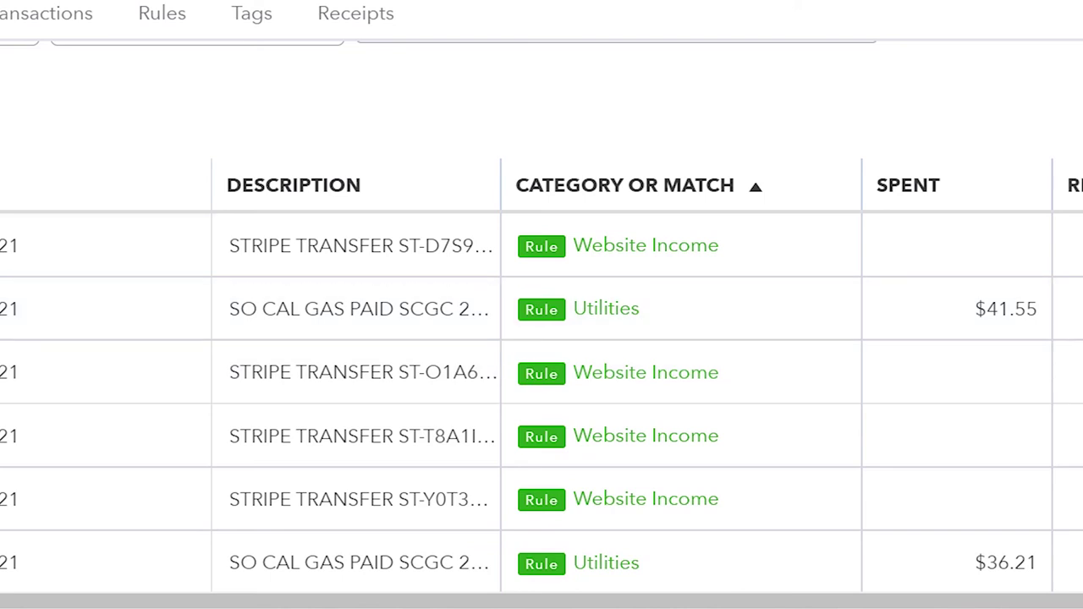
- Batch-accept all the rule-matched transactions, from the 11/30/2021 Stripe transfer through the 09/03/2021 Stripe transfer
{"action": "left_click", "coordinate": [29, 339]}
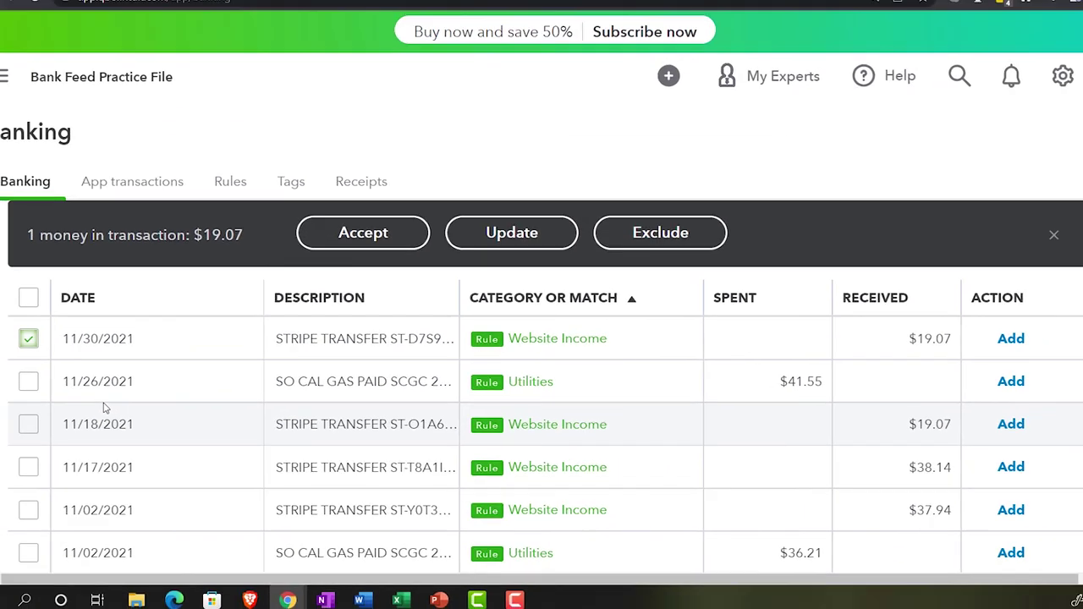
{"action": "scroll", "coordinate": [123, 414], "scroll_direction": "down", "scroll_amount": 3}
{"action": "scroll", "coordinate": [122, 414], "scroll_direction": "down", "scroll_amount": 5}
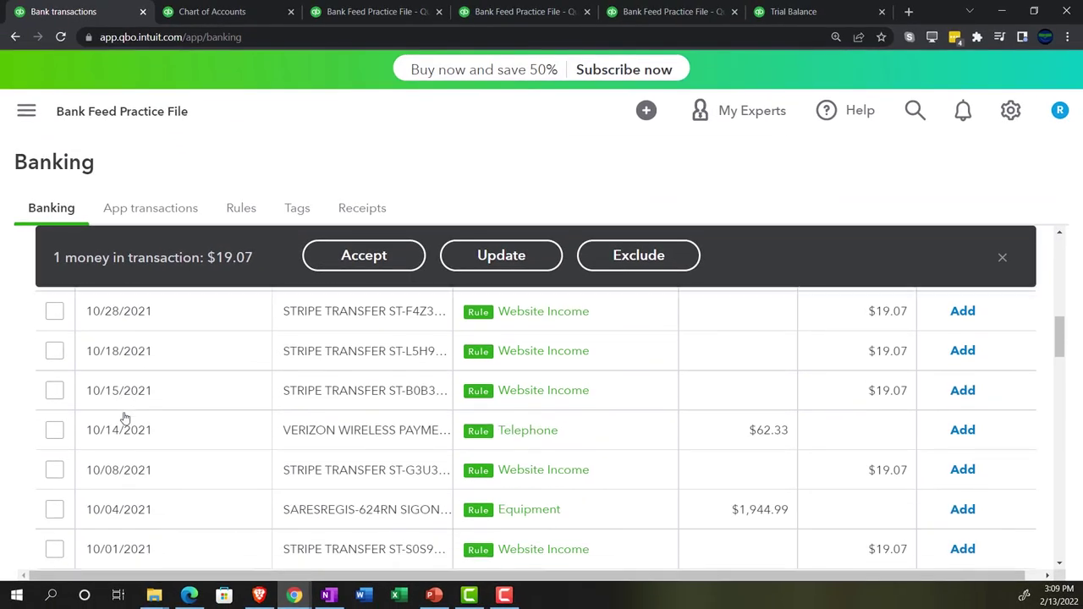
{"action": "scroll", "coordinate": [123, 416], "scroll_direction": "down", "scroll_amount": 2}
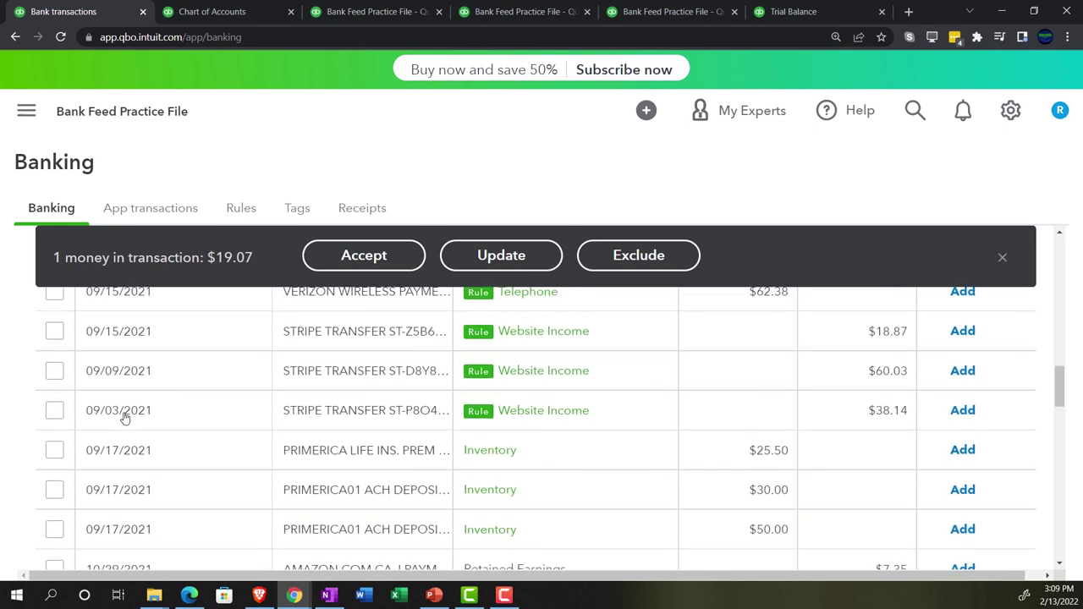
{"action": "left_click", "coordinate": [54, 410], "text": "shift"}
{"action": "scroll", "coordinate": [165, 451], "scroll_direction": "down", "scroll_amount": 3}
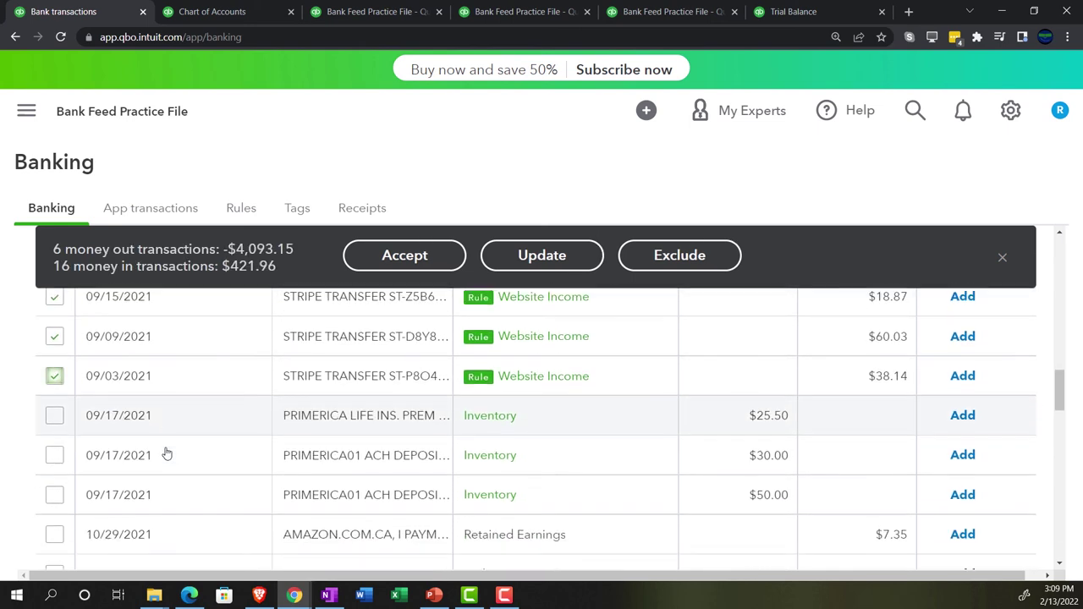
{"action": "scroll", "coordinate": [167, 454], "scroll_direction": "down", "scroll_amount": 3}
{"action": "scroll", "coordinate": [167, 455], "scroll_direction": "down", "scroll_amount": 2}
{"action": "scroll", "coordinate": [167, 454], "scroll_direction": "up", "scroll_amount": 10}
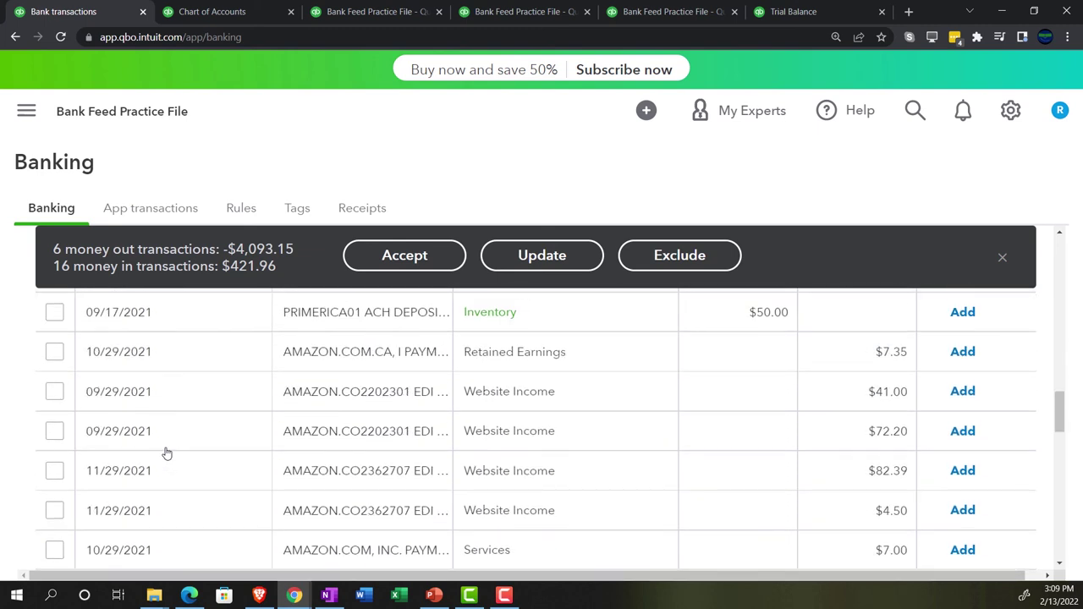
{"action": "scroll", "coordinate": [167, 454], "scroll_direction": "up", "scroll_amount": 3}
{"action": "scroll", "coordinate": [327, 479], "scroll_direction": "down", "scroll_amount": 1}
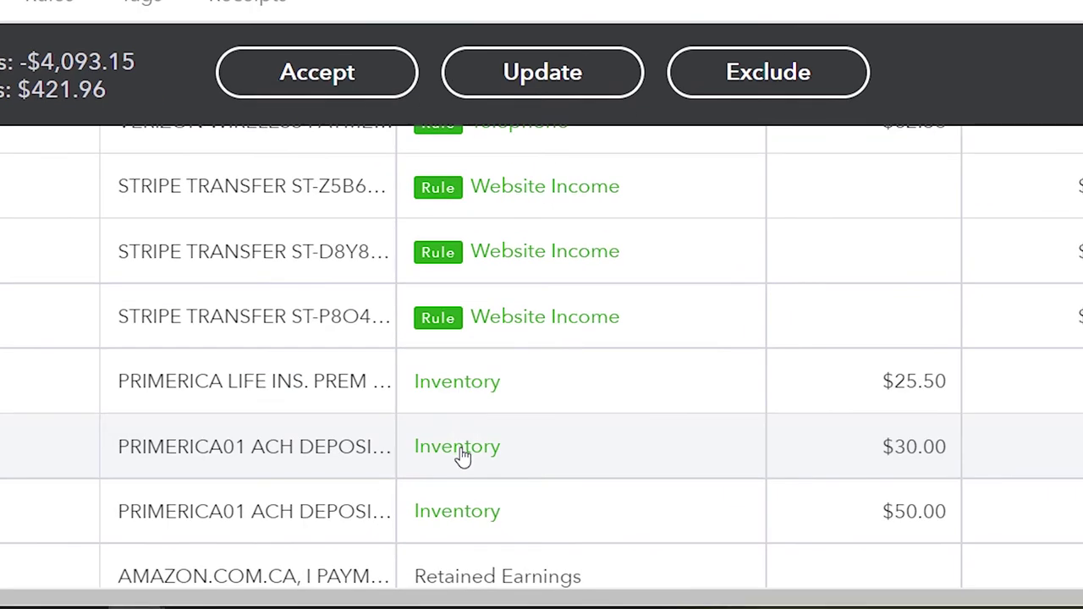
{"action": "scroll", "coordinate": [464, 457], "scroll_direction": "up", "scroll_amount": 10}
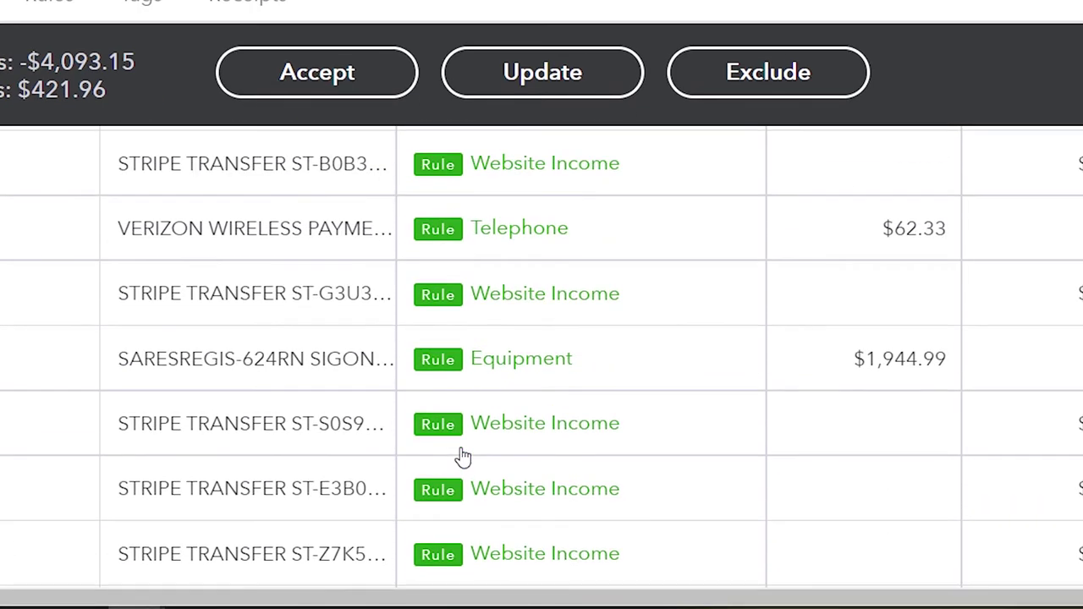
{"action": "scroll", "coordinate": [464, 457], "scroll_direction": "up", "scroll_amount": 7}
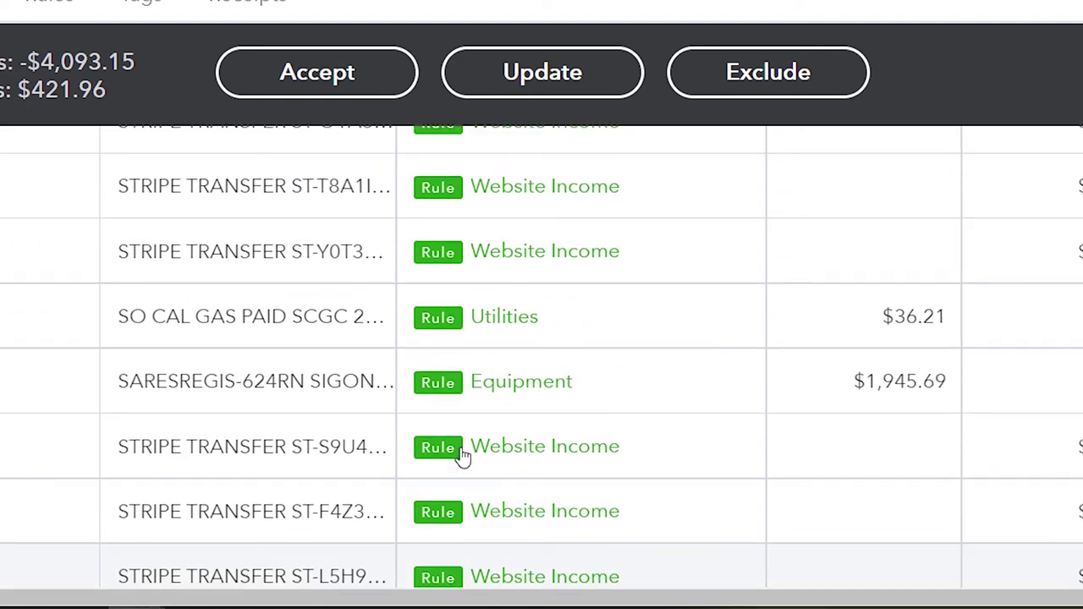
{"action": "scroll", "coordinate": [463, 457], "scroll_direction": "up", "scroll_amount": 4}
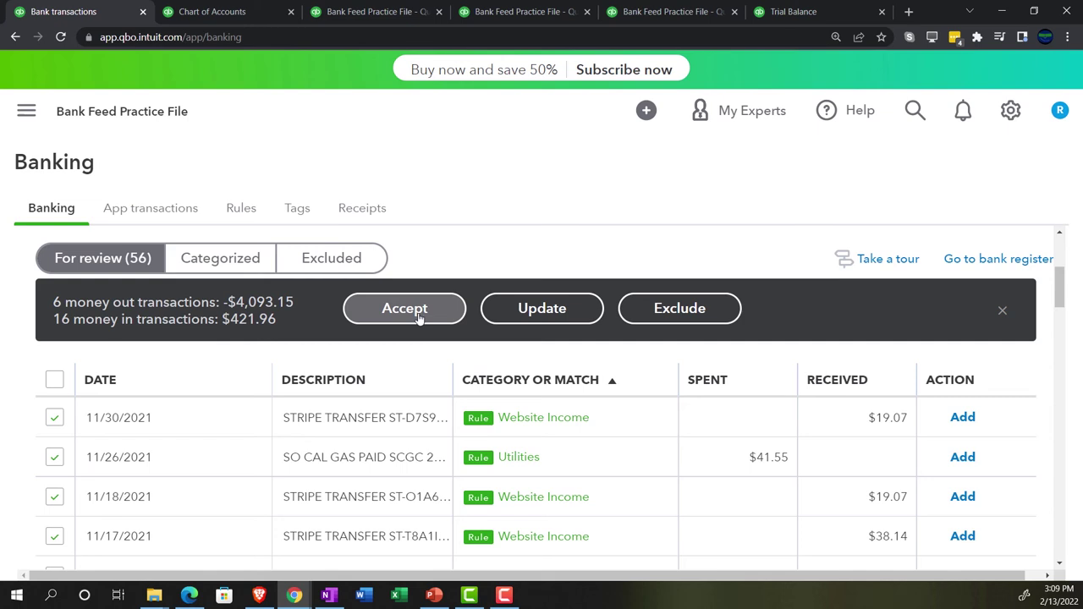
{"action": "left_click", "coordinate": [418, 317]}
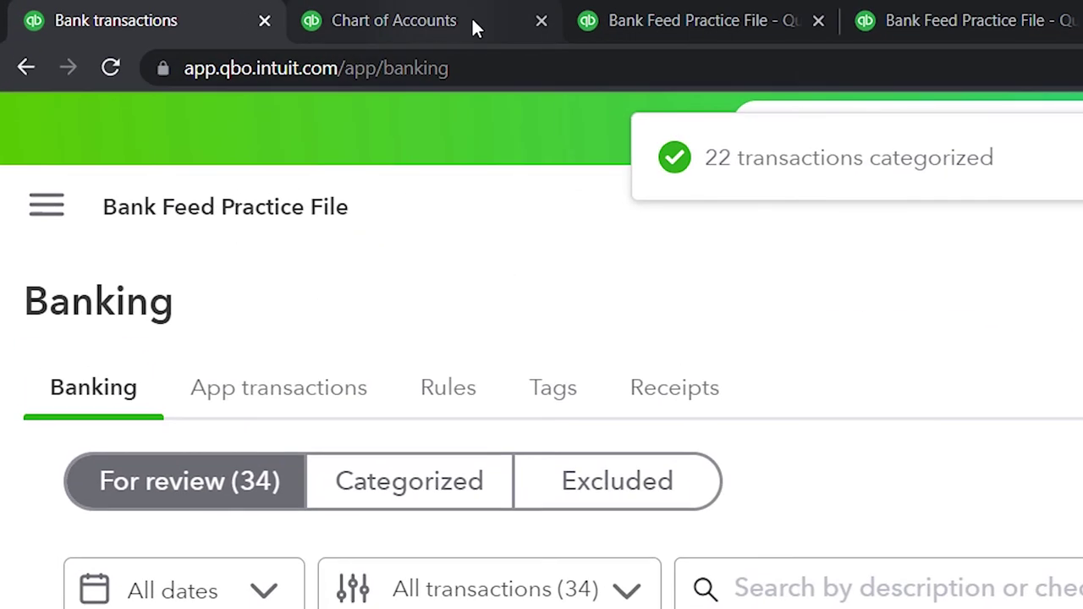
- Rerun the 2021 balance sheet and enlarge the page to examine the Checking 4174 balance
{"action": "left_click", "coordinate": [665, 23]}
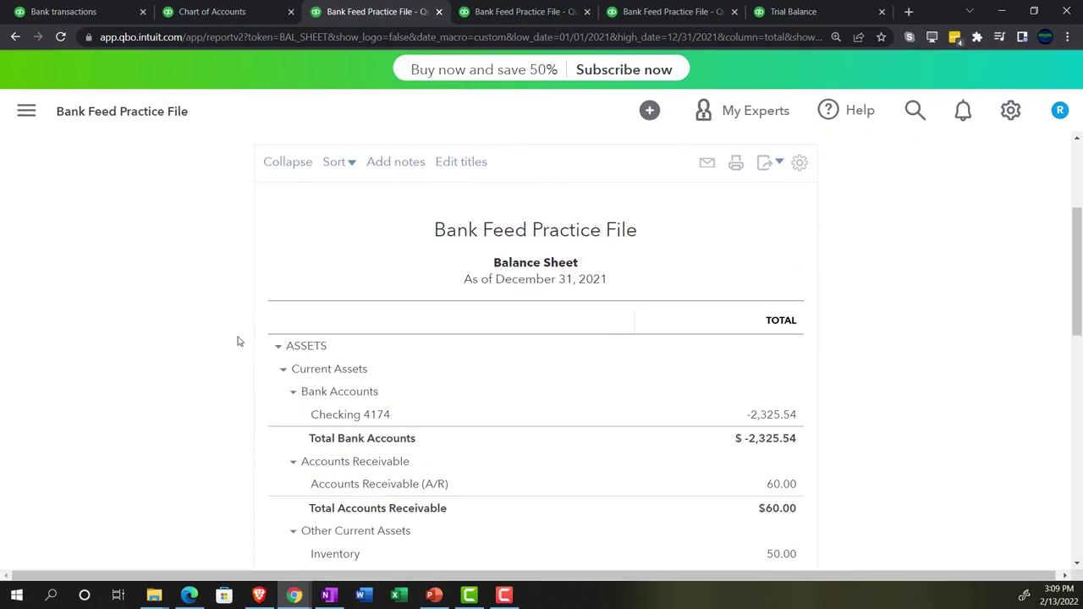
{"action": "scroll", "coordinate": [817, 295], "scroll_direction": "up", "scroll_amount": 3}
{"action": "left_click", "coordinate": [814, 302]}
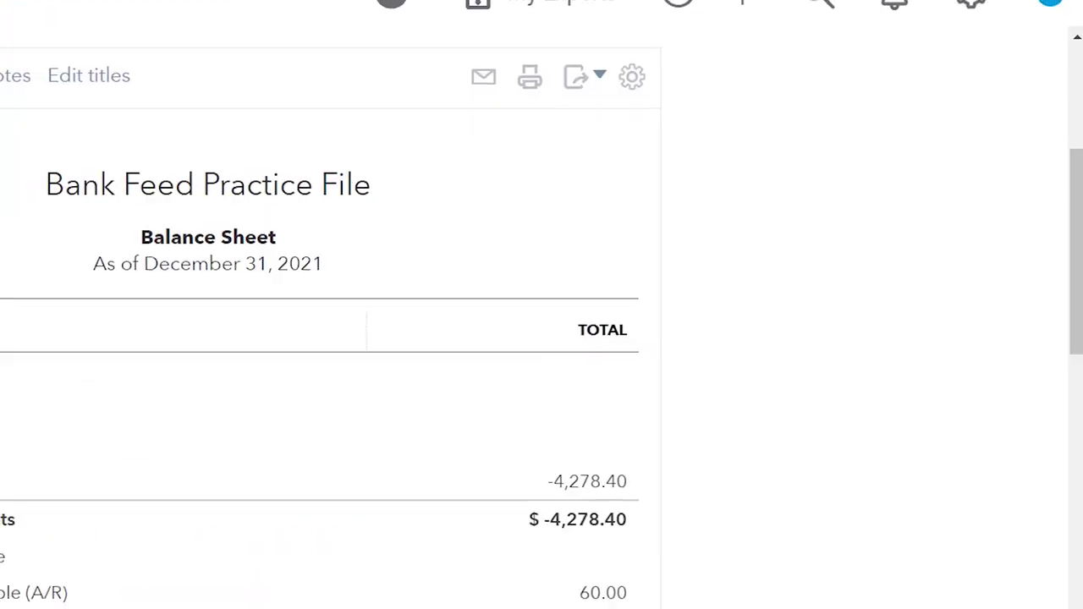
{"action": "key", "text": "ctrl+plus"}
{"action": "key", "text": "ctrl+plus"}
{"action": "key", "text": "ctrl+plus"}
{"action": "key", "text": "ctrl+plus"}
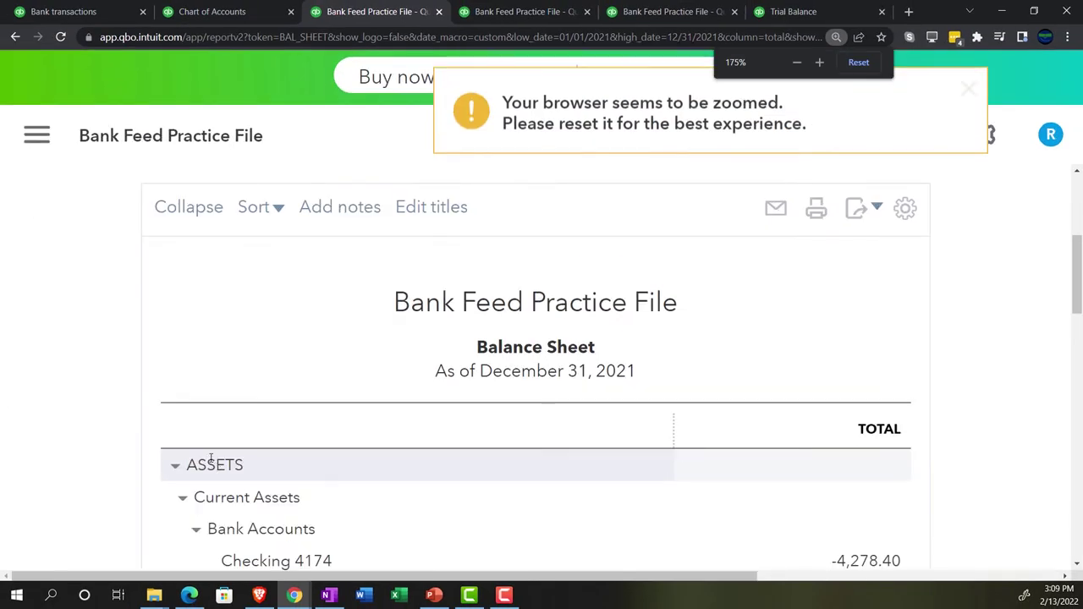
{"action": "scroll", "coordinate": [193, 452], "scroll_direction": "down", "scroll_amount": 2}
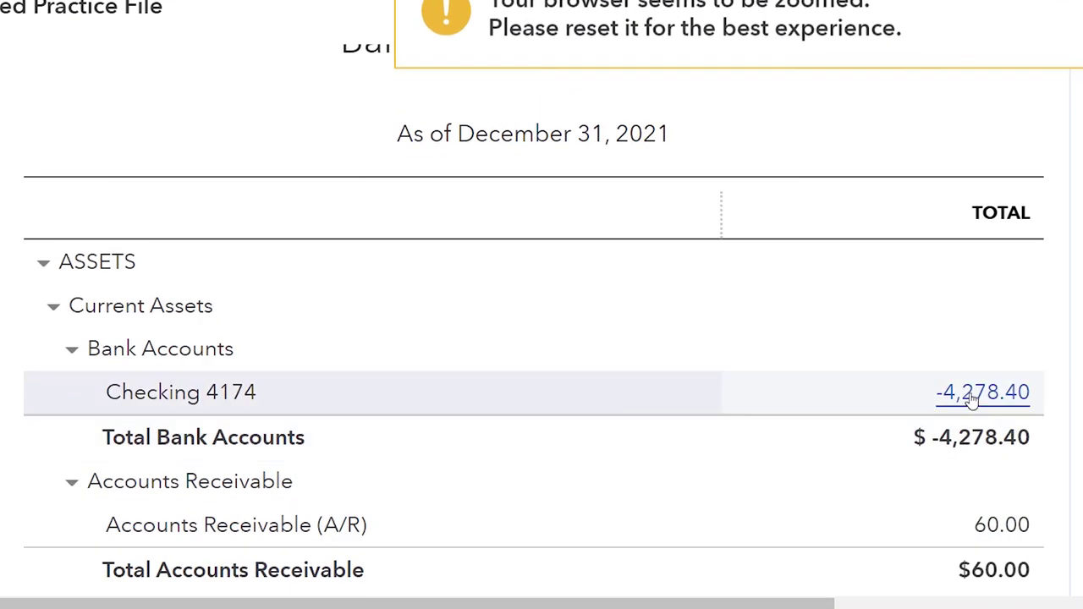
{"action": "left_click", "coordinate": [972, 399]}
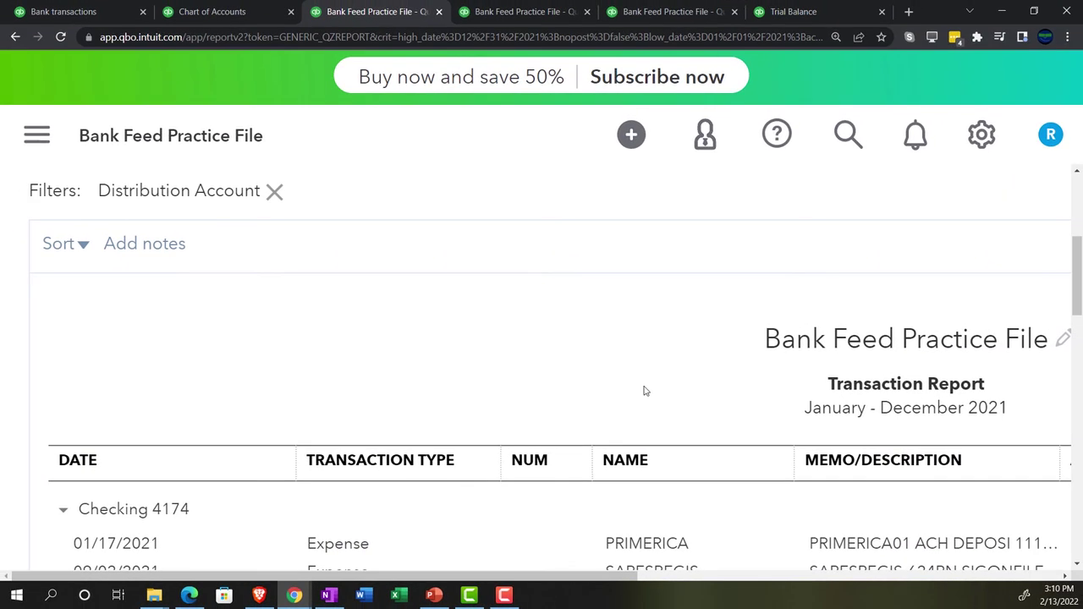
{"action": "key", "text": "ctrl+minus"}
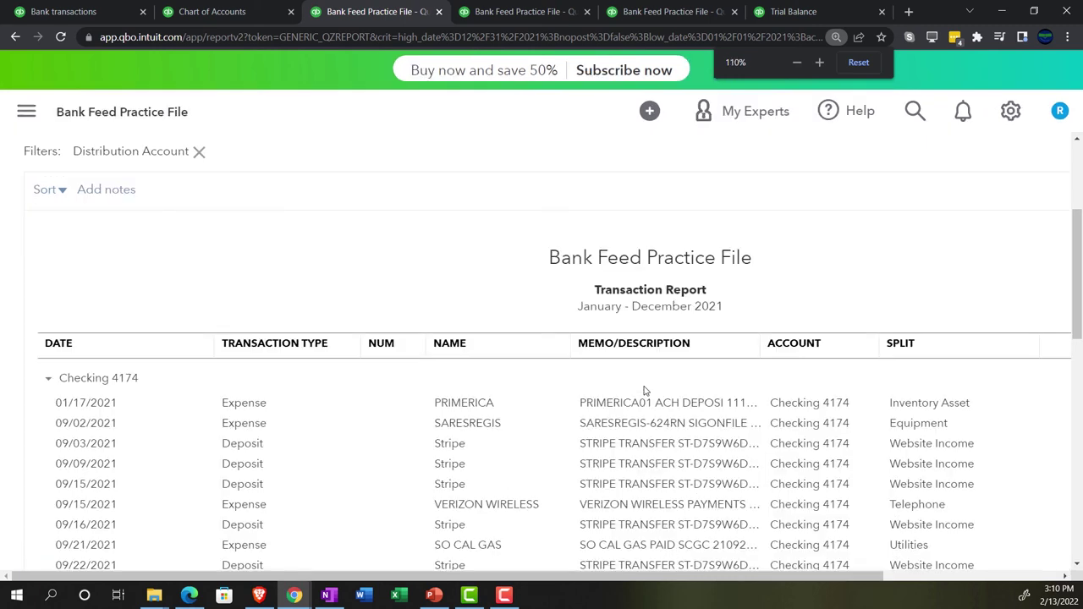
{"action": "key", "text": "ctrl+minus"}
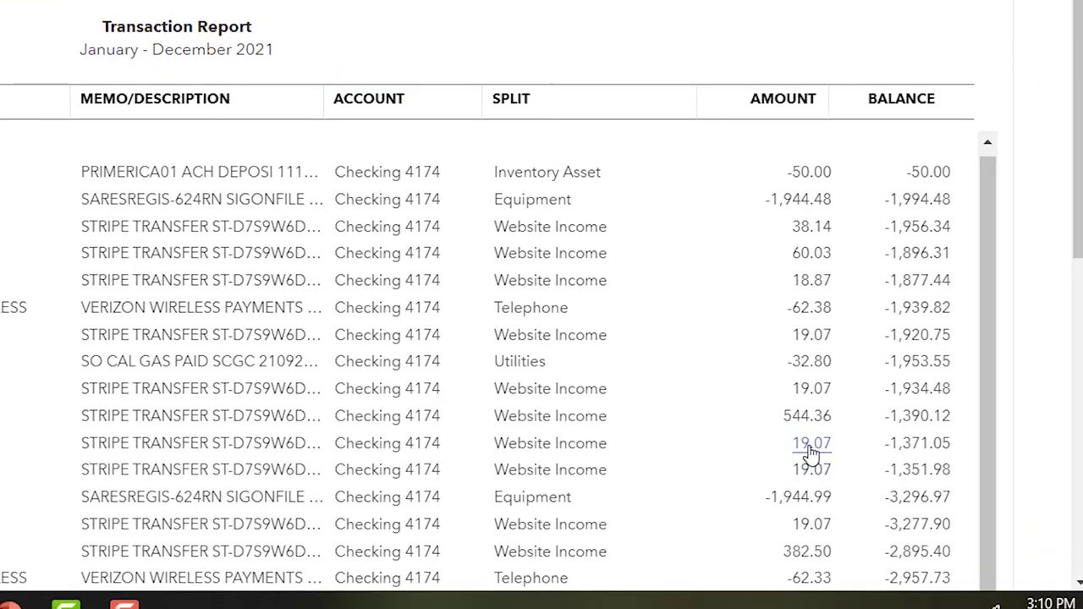
- Inspect the 09/30/2021 Stripe deposit from the transaction report, close it, and return to the balance sheet
{"action": "left_click", "coordinate": [811, 448]}
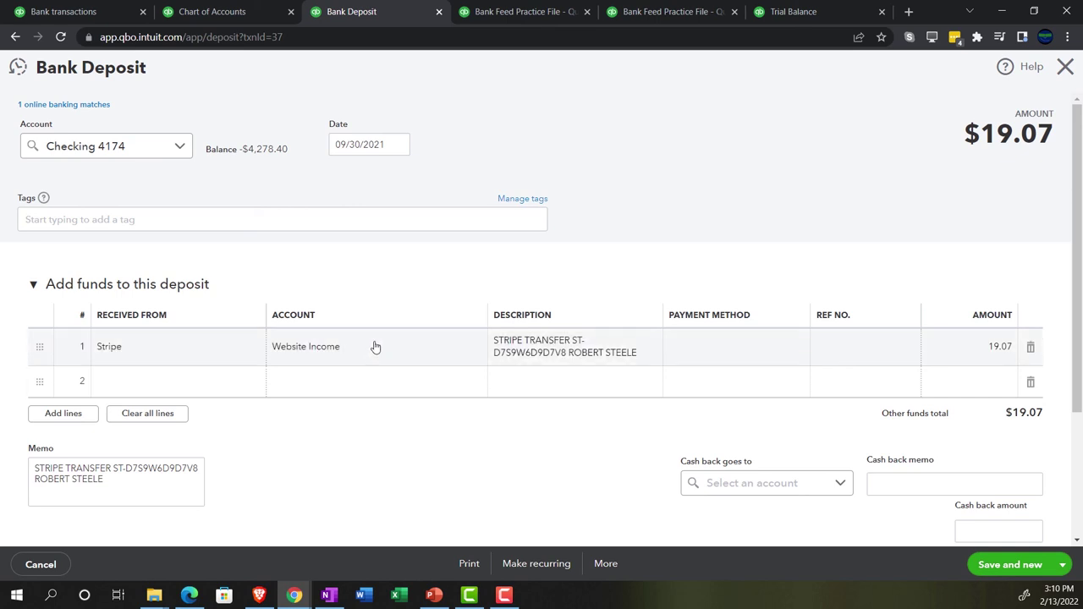
{"action": "left_click", "coordinate": [1066, 67]}
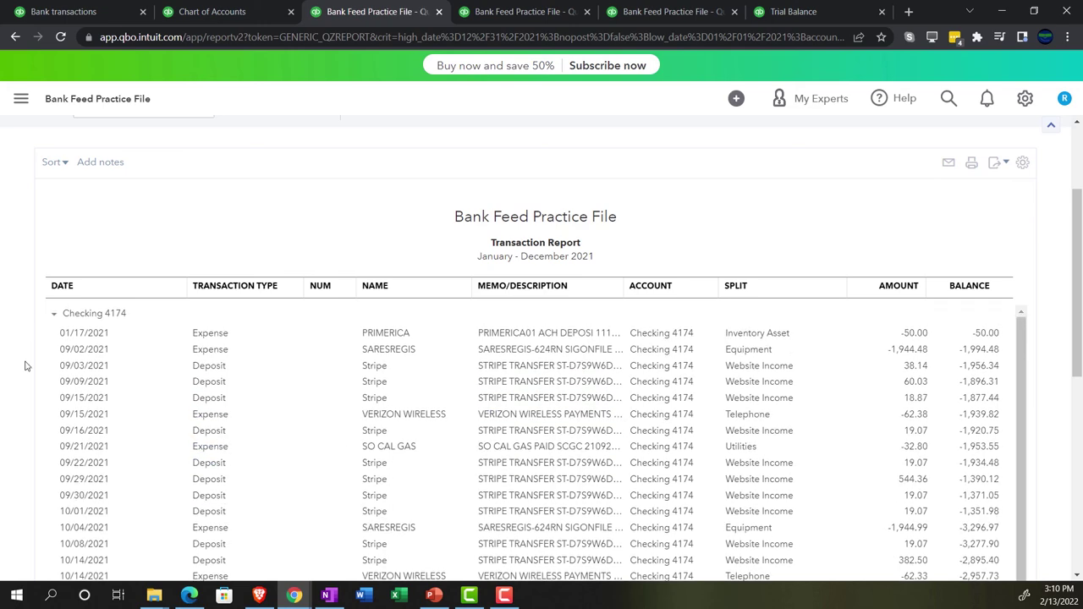
{"action": "scroll", "coordinate": [25, 365], "scroll_direction": "up", "scroll_amount": 3}
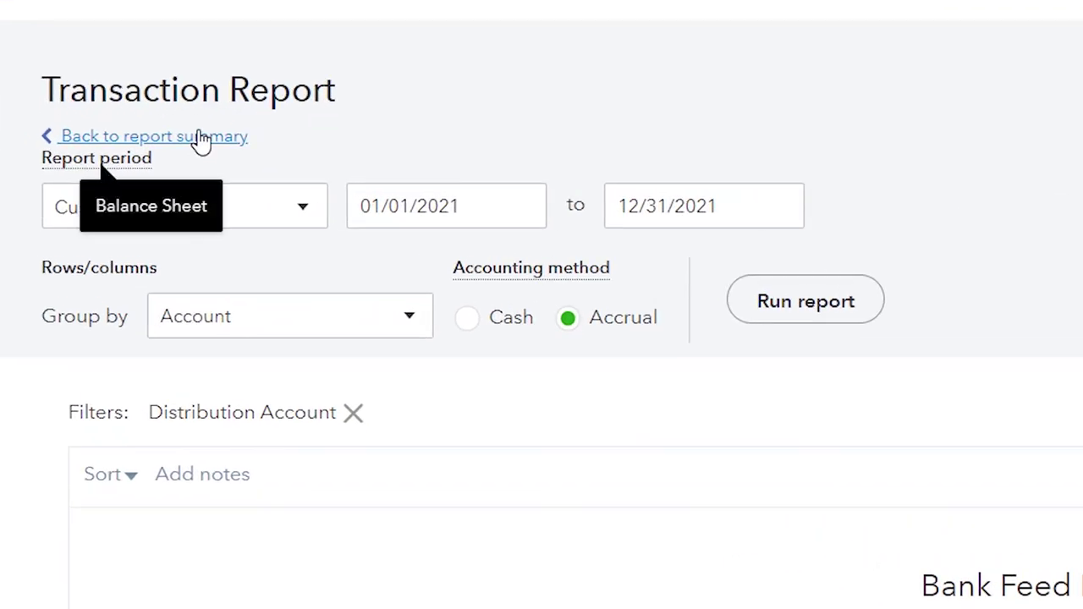
{"action": "left_click", "coordinate": [199, 137]}
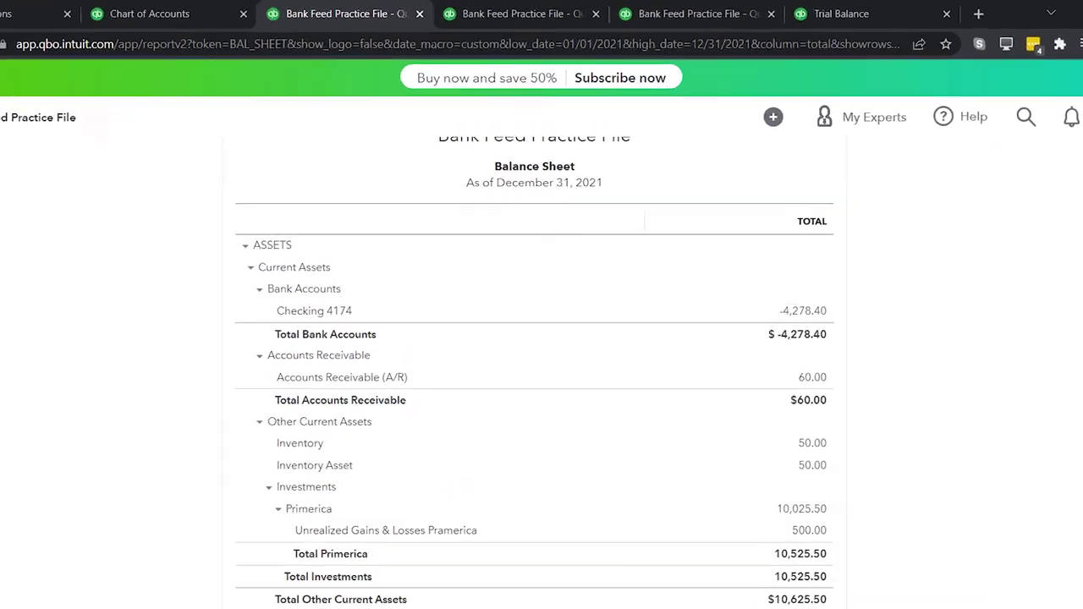
- Rerun the January - December 2021 profit and loss report and examine its income section
{"action": "left_click", "coordinate": [486, 10]}
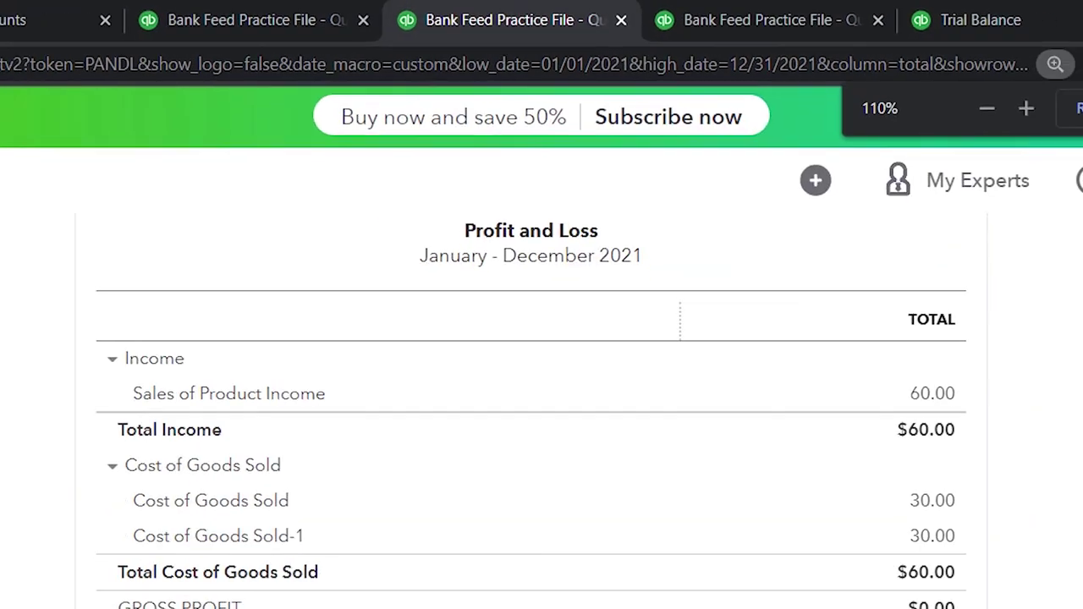
{"action": "scroll", "coordinate": [764, 368], "scroll_direction": "up", "scroll_amount": 5}
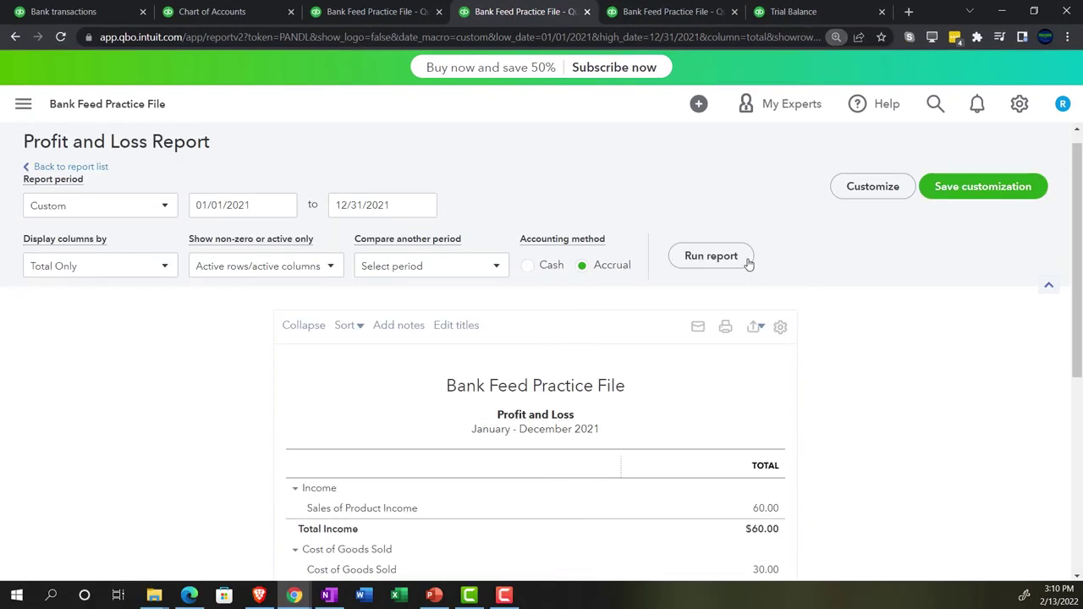
{"action": "left_click", "coordinate": [748, 264]}
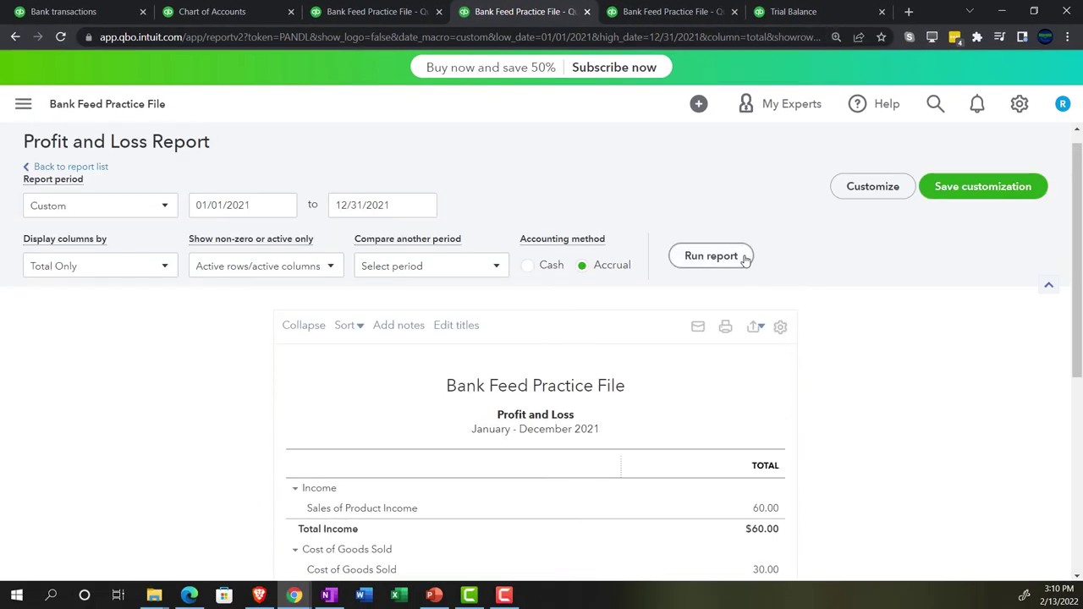
{"action": "scroll", "coordinate": [135, 508], "scroll_direction": "down", "scroll_amount": 3}
{"action": "key", "text": "ctrl+plus"}
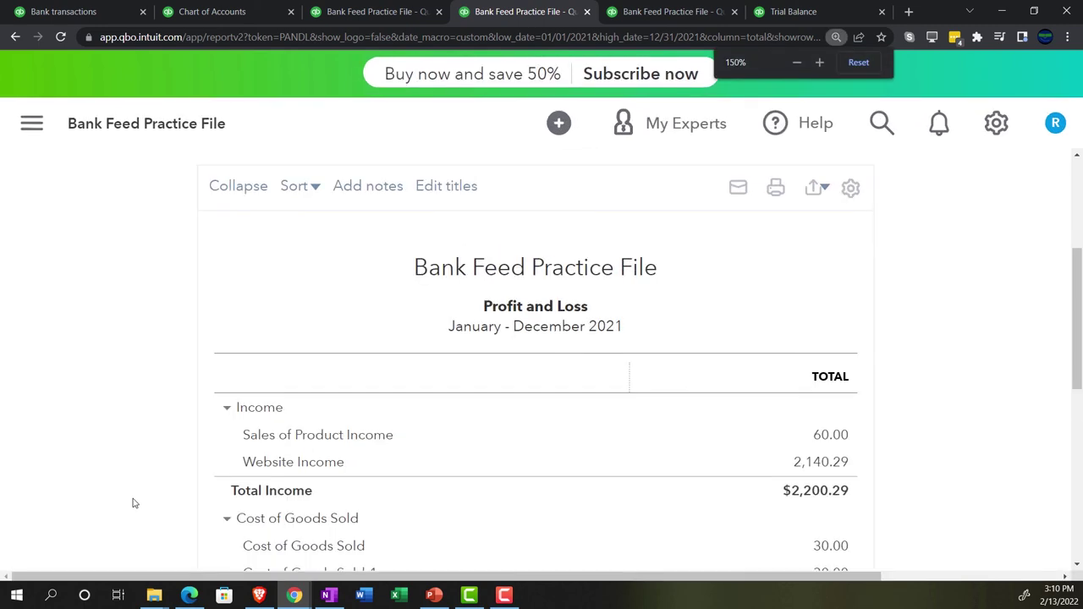
{"action": "key", "text": "ctrl+plus"}
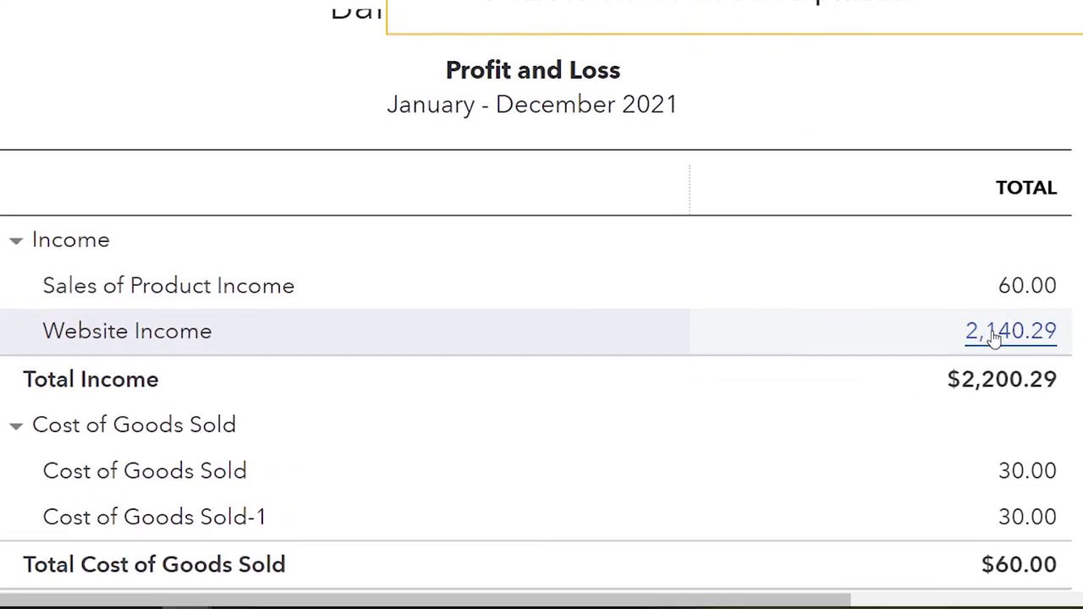
- Review the transactions behind the Website Income total and return to the profit and loss report
{"action": "left_click", "coordinate": [997, 332]}
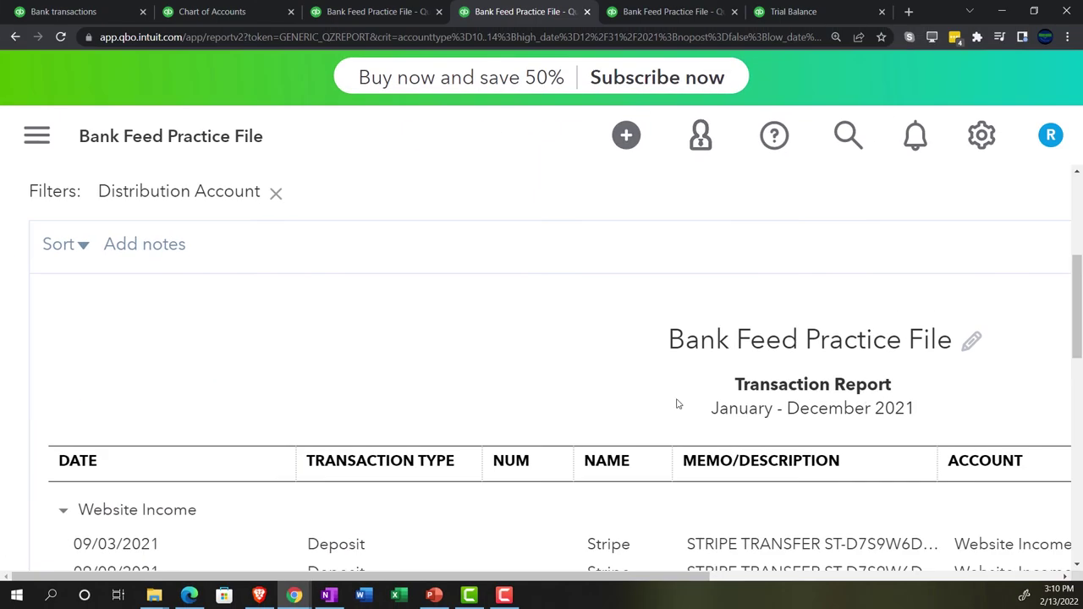
{"action": "key", "text": "ctrl+minus"}
{"action": "key", "text": "ctrl+minus"}
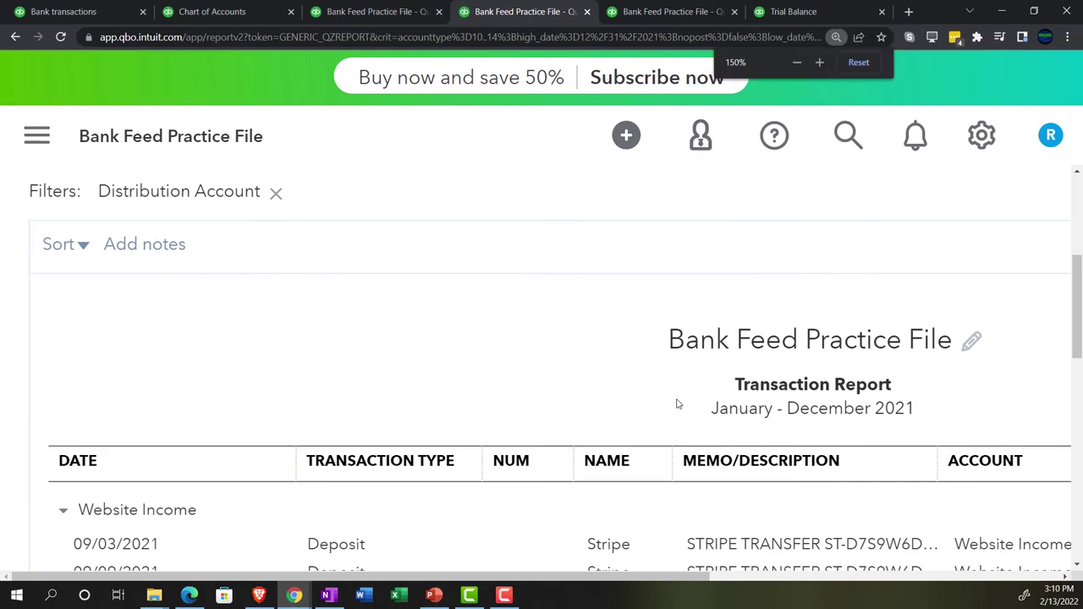
{"action": "key", "text": "ctrl+minus"}
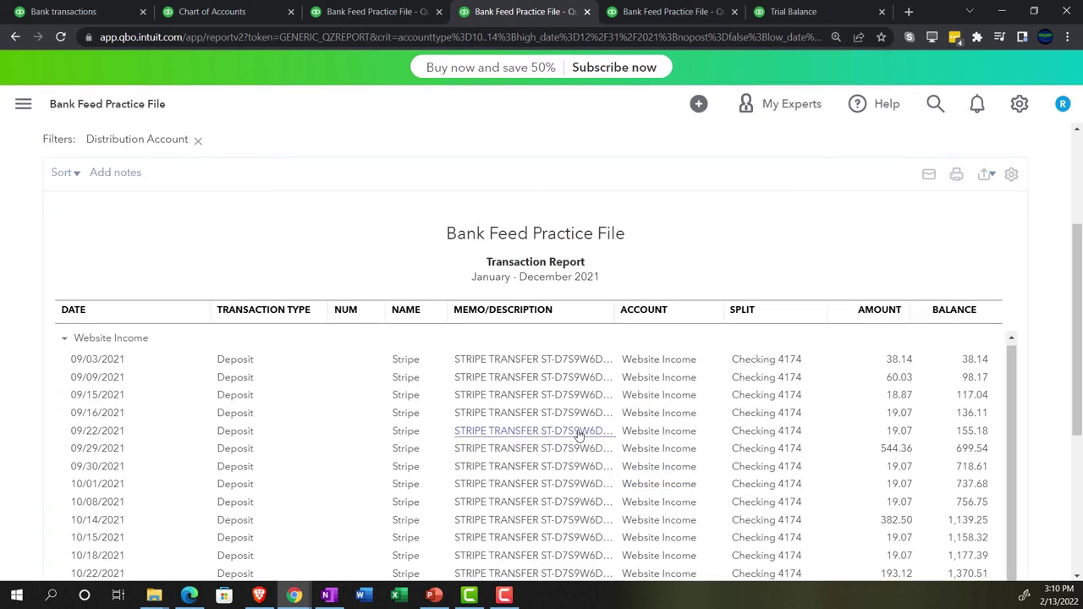
{"action": "scroll", "coordinate": [544, 434], "scroll_direction": "down", "scroll_amount": 1}
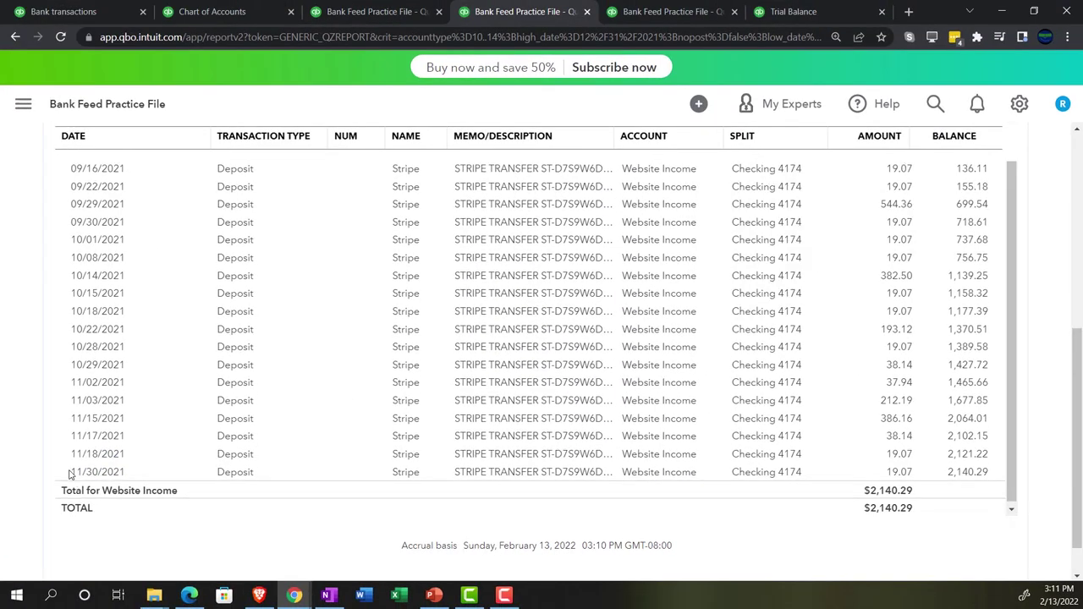
{"action": "scroll", "coordinate": [68, 423], "scroll_direction": "up", "scroll_amount": 10}
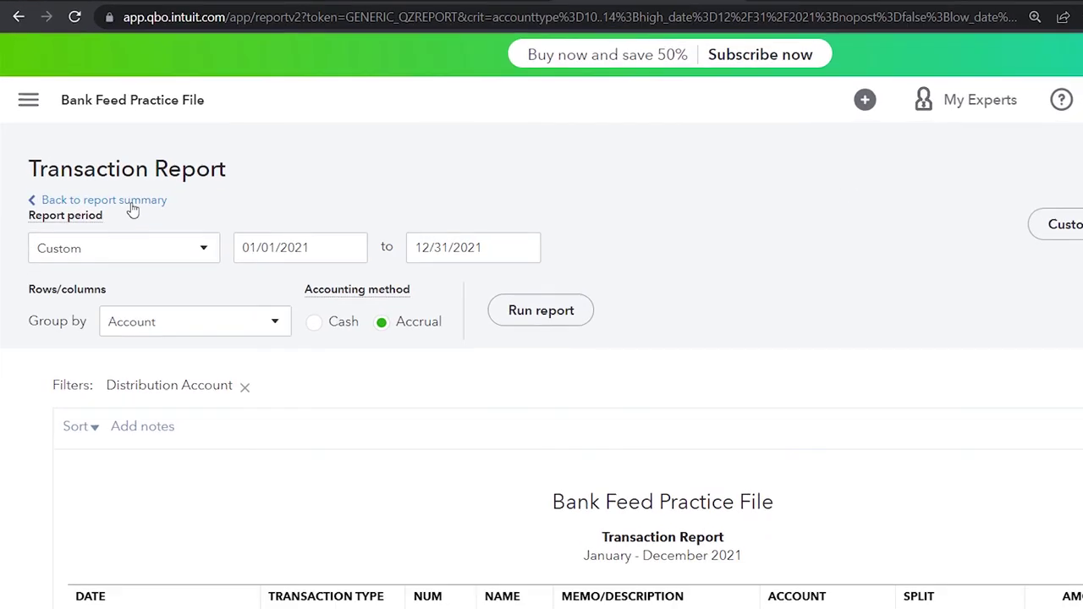
{"action": "left_click", "coordinate": [132, 208]}
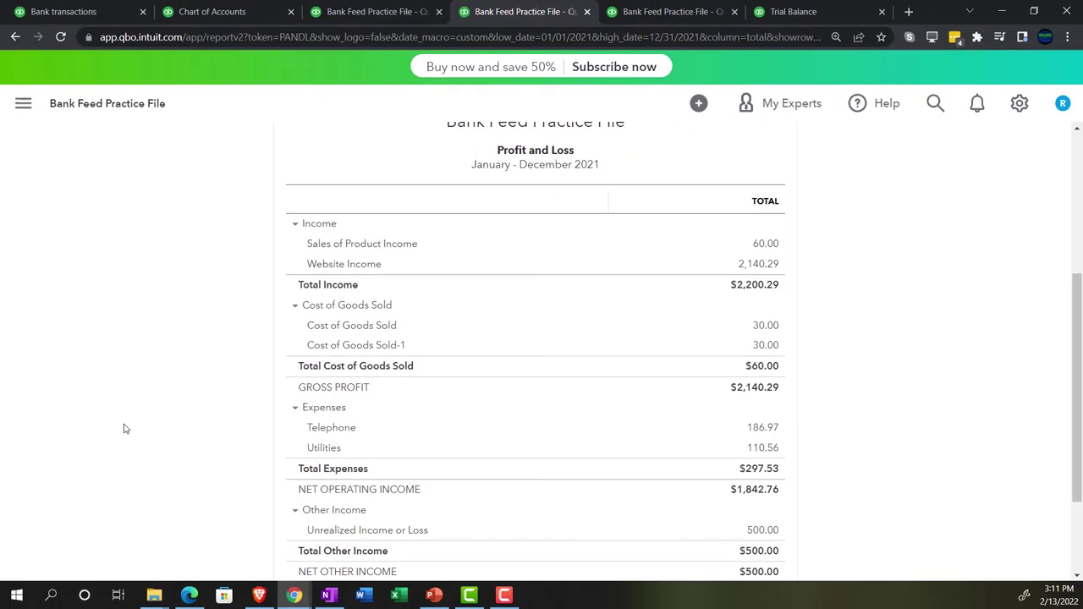
{"action": "key", "text": "ctrl+plus"}
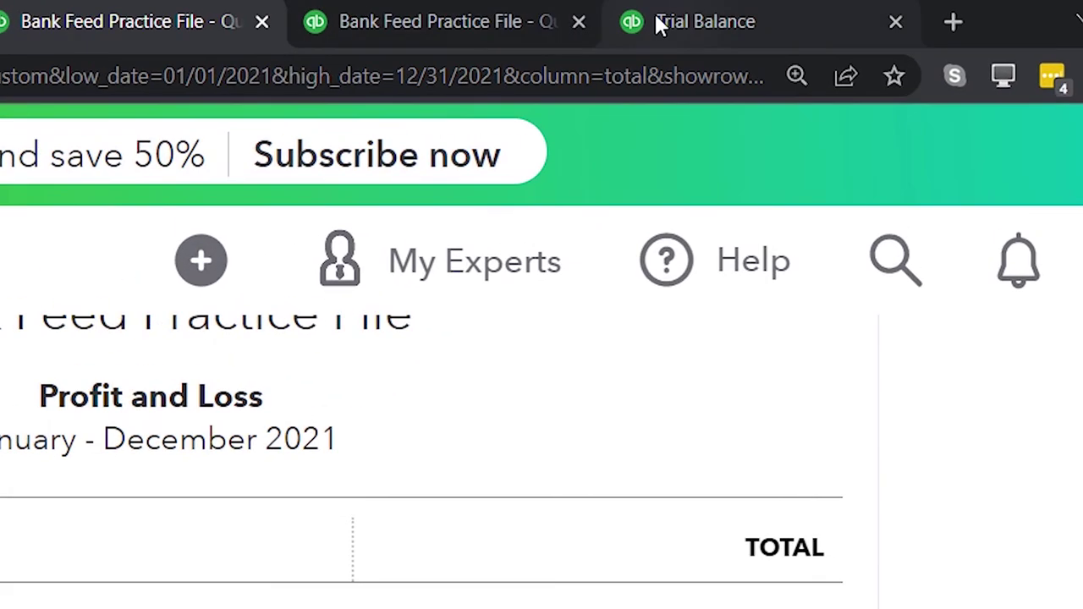
- Switch to the chart of accounts page
{"action": "left_click", "coordinate": [109, 12]}
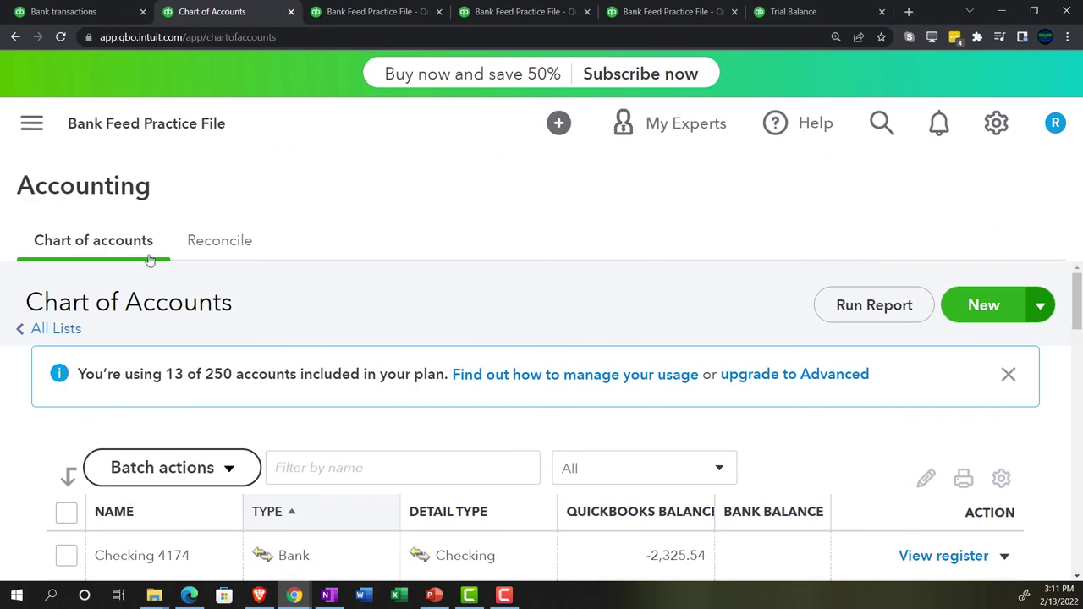
{"action": "left_click", "coordinate": [75, 7]}
{"action": "left_click", "coordinate": [189, 11]}
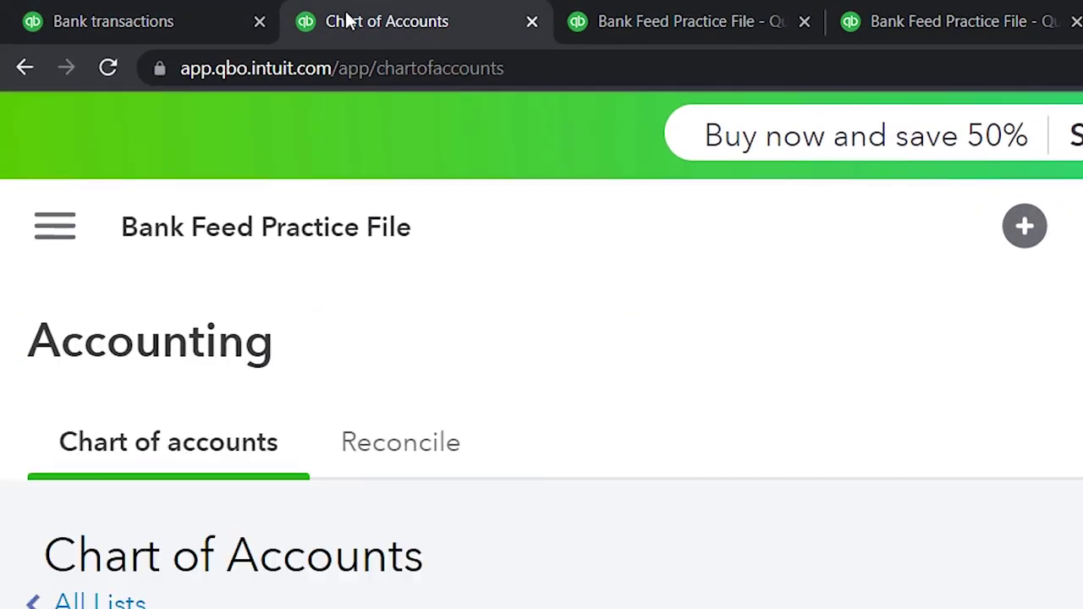
- Open the Products and Services list in the sales area and look over its items
{"action": "left_click", "coordinate": [55, 226]}
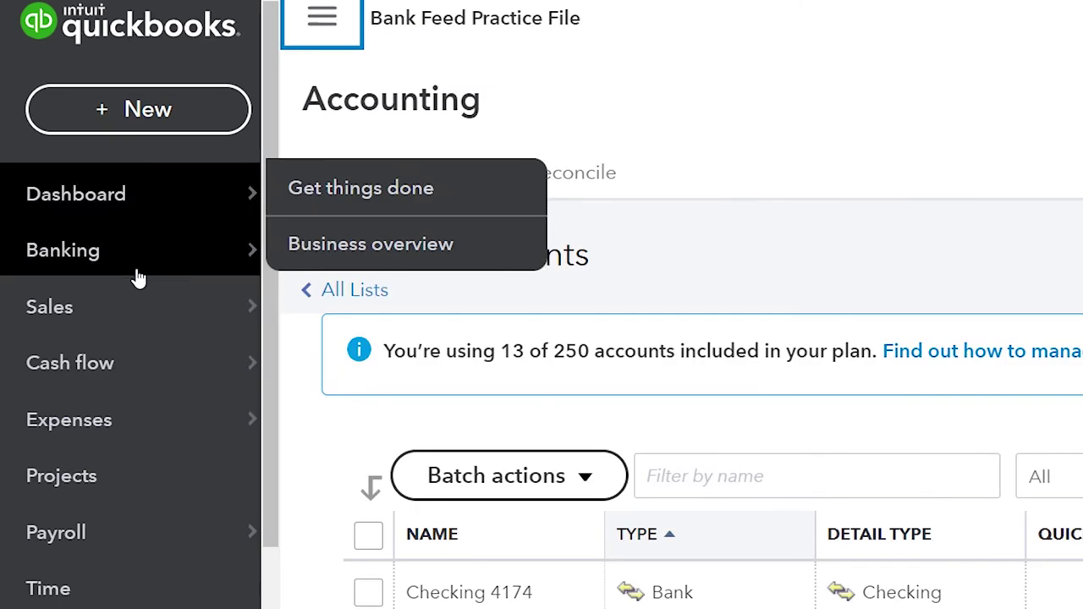
{"action": "mouse_move", "coordinate": [162, 337]}
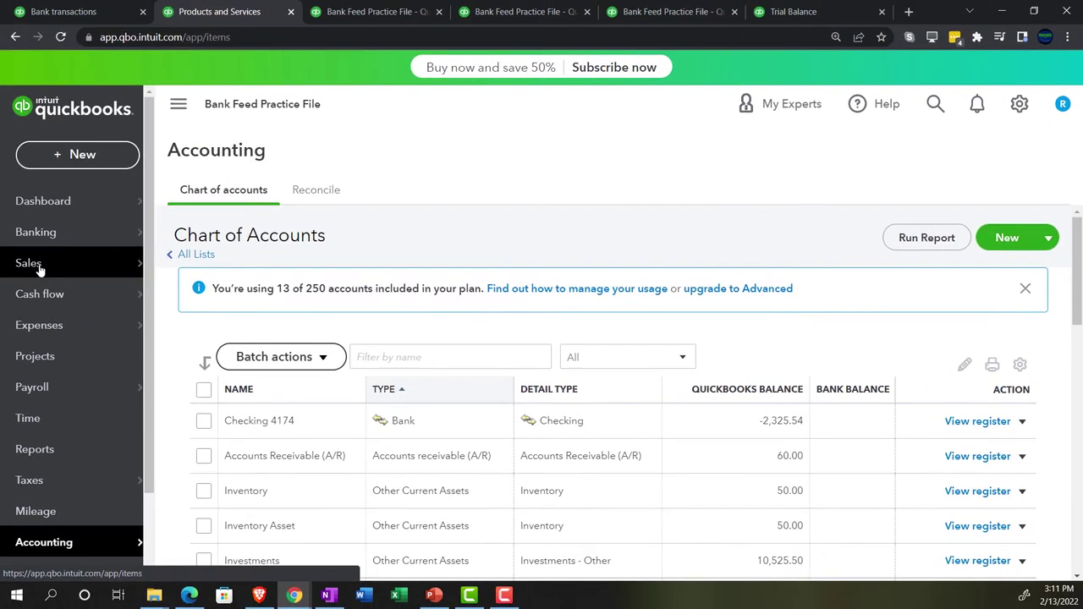
{"action": "left_click", "coordinate": [61, 113]}
{"action": "left_click", "coordinate": [175, 108]}
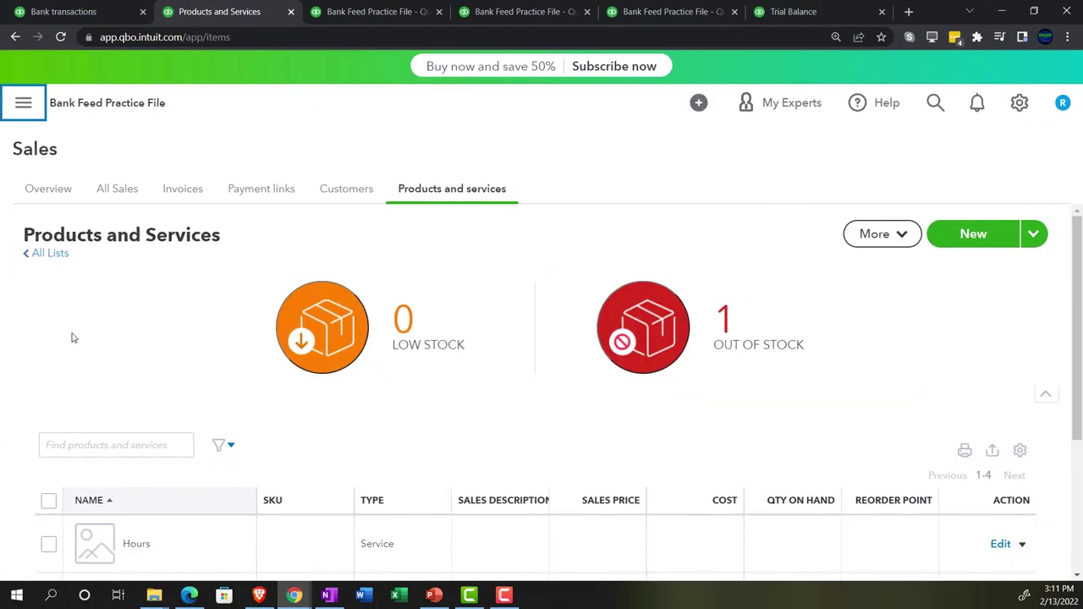
{"action": "scroll", "coordinate": [72, 337], "scroll_direction": "down", "scroll_amount": 2}
{"action": "scroll", "coordinate": [72, 337], "scroll_direction": "up", "scroll_amount": 1}
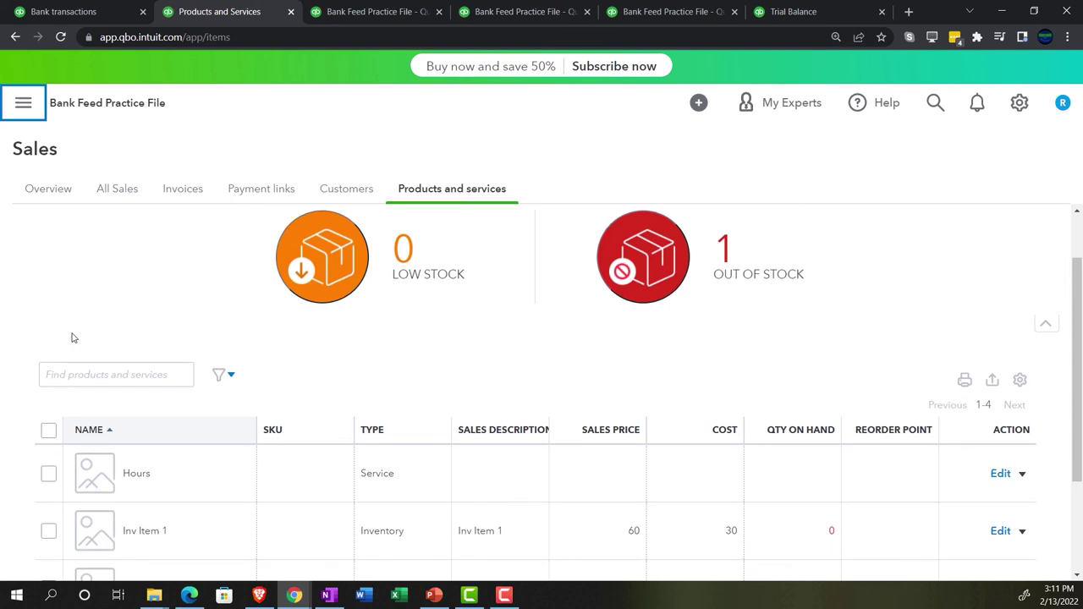
- Open the Stripe customer record from the customers list and view its transaction list
{"action": "left_click", "coordinate": [360, 188]}
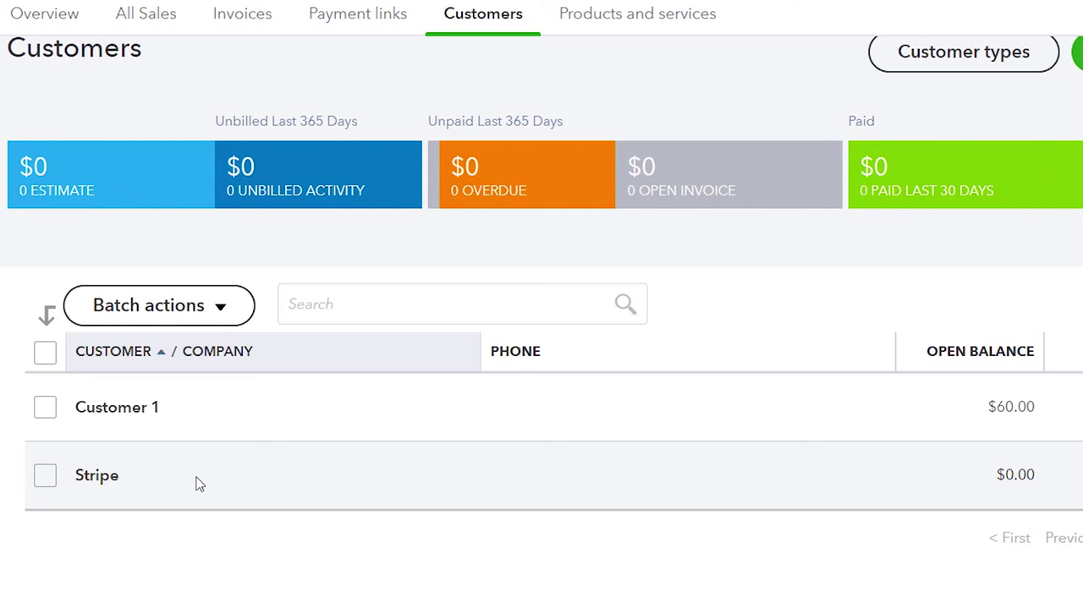
{"action": "left_click", "coordinate": [199, 484]}
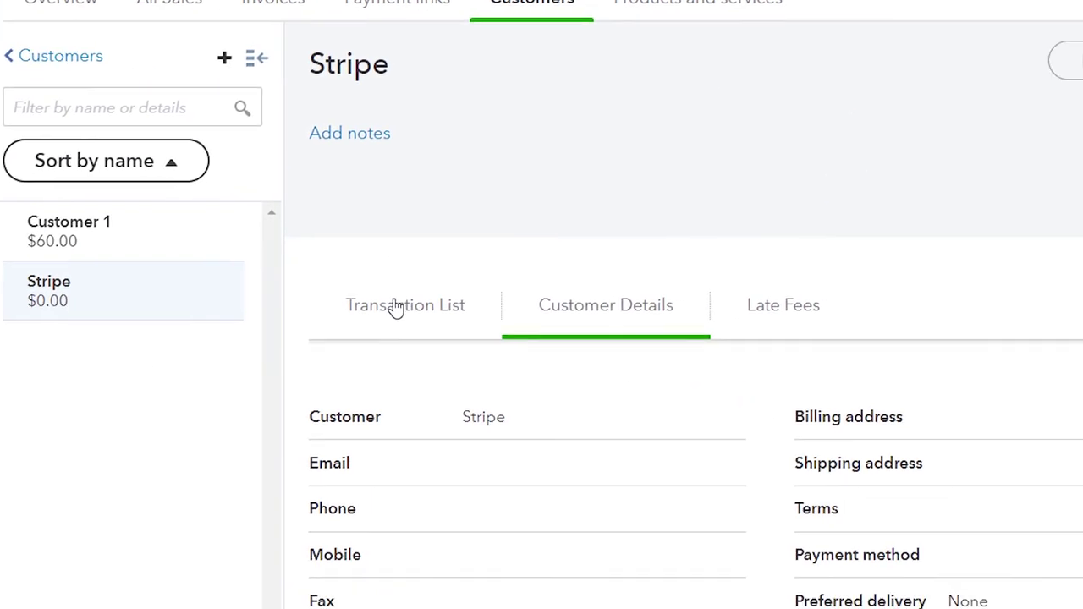
{"action": "left_click", "coordinate": [395, 308]}
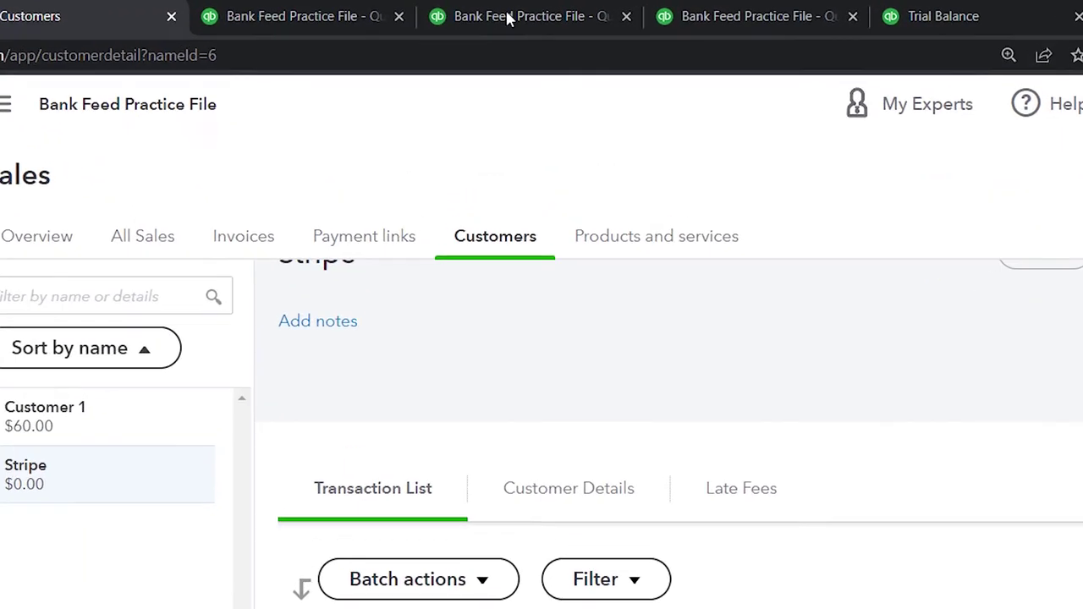
- Return to the balance sheet and review the transaction report behind the Checking 4174 balance
{"action": "left_click", "coordinate": [511, 10]}
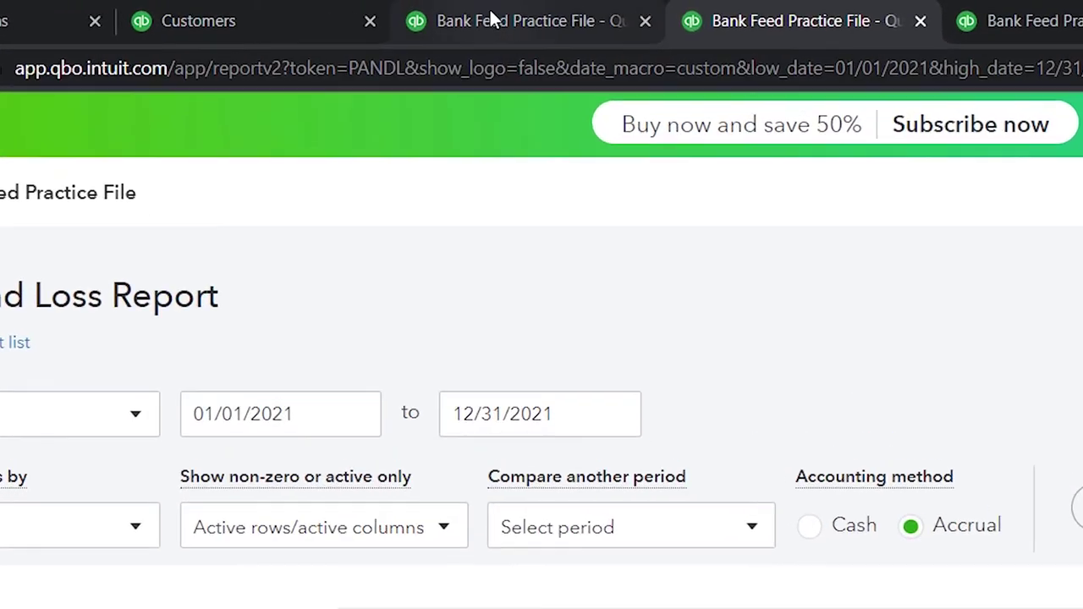
{"action": "left_click", "coordinate": [362, 12]}
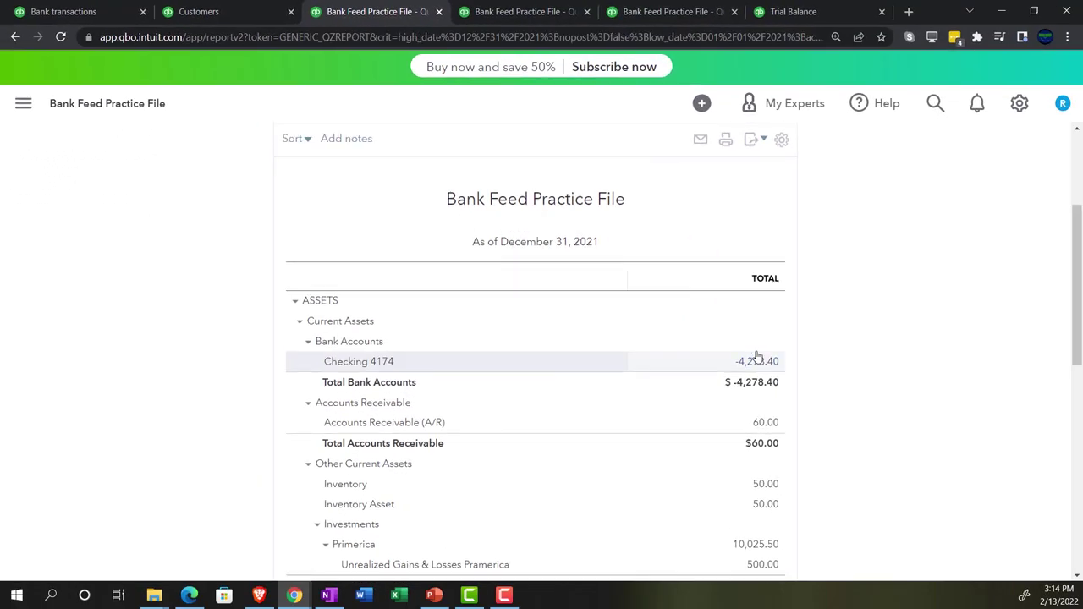
{"action": "left_click", "coordinate": [757, 360]}
{"action": "scroll", "coordinate": [745, 389], "scroll_direction": "down", "scroll_amount": 2}
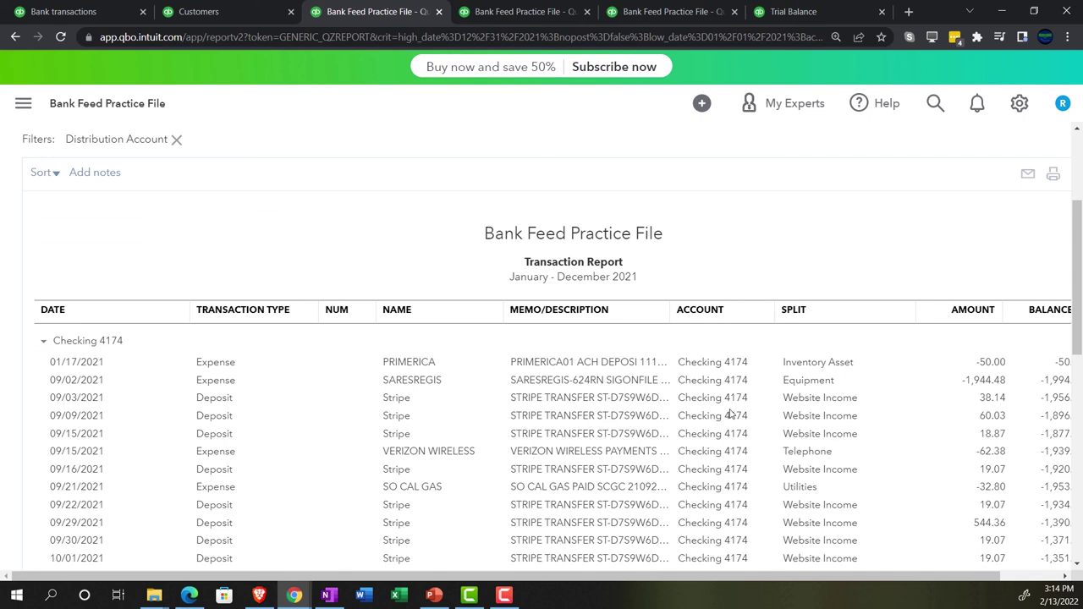
{"action": "key", "text": "ctrl+minus"}
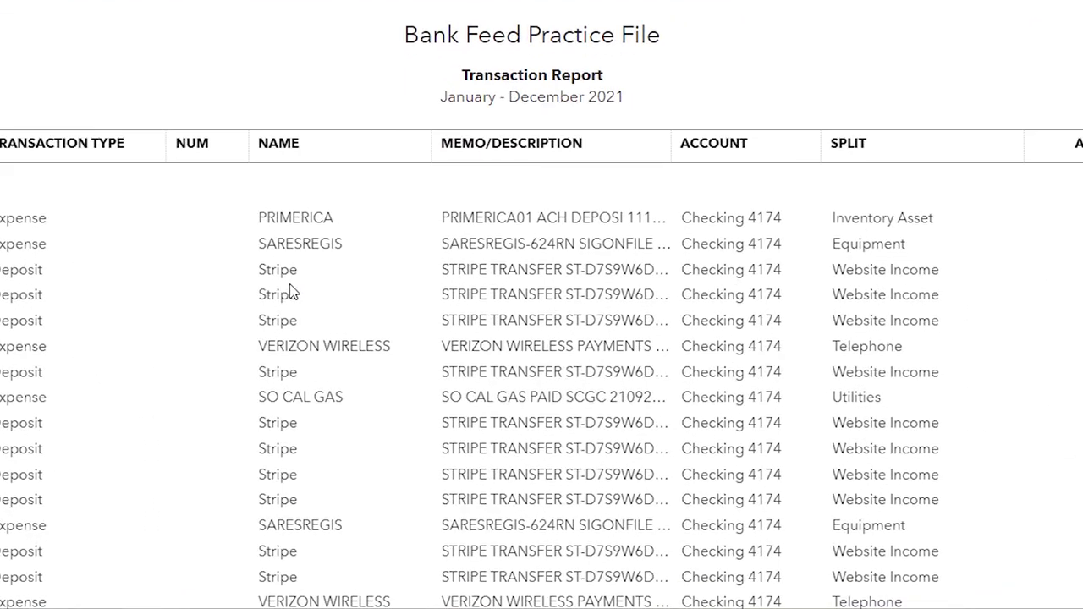
{"action": "scroll", "coordinate": [290, 292], "scroll_direction": "up", "scroll_amount": 3}
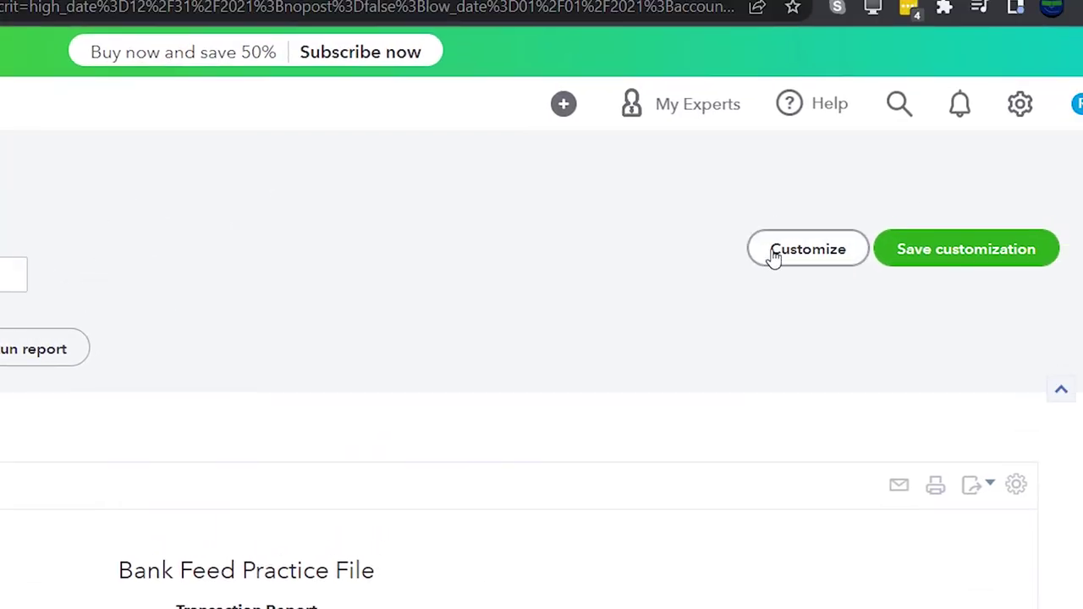
- Customize the Checking 4174 transaction report with a Name filter set to Stripe and run it
{"action": "left_click", "coordinate": [774, 254]}
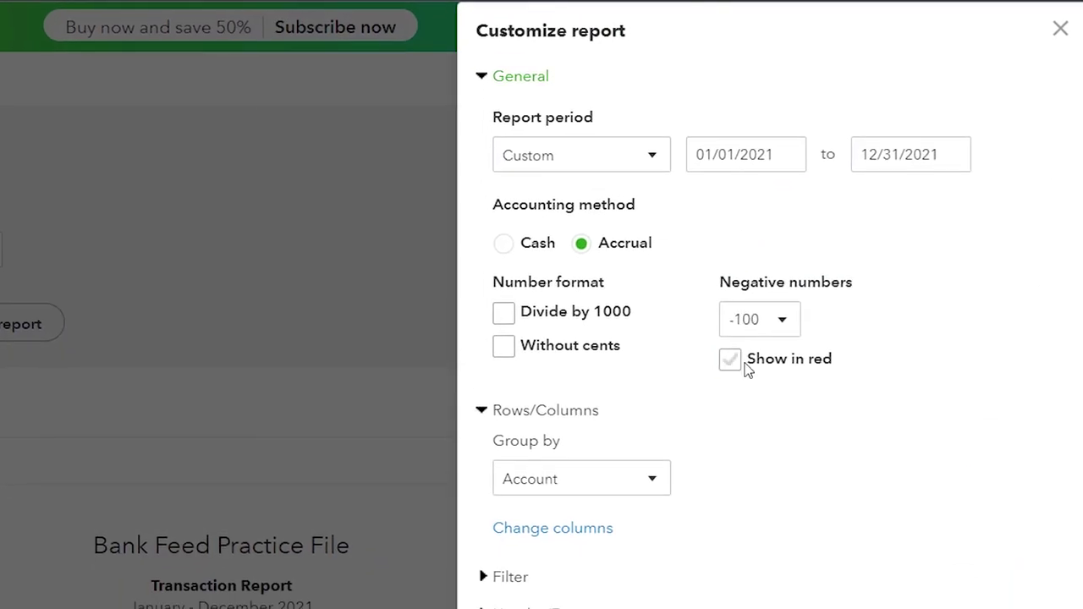
{"action": "left_click", "coordinate": [746, 369]}
{"action": "left_click", "coordinate": [499, 577]}
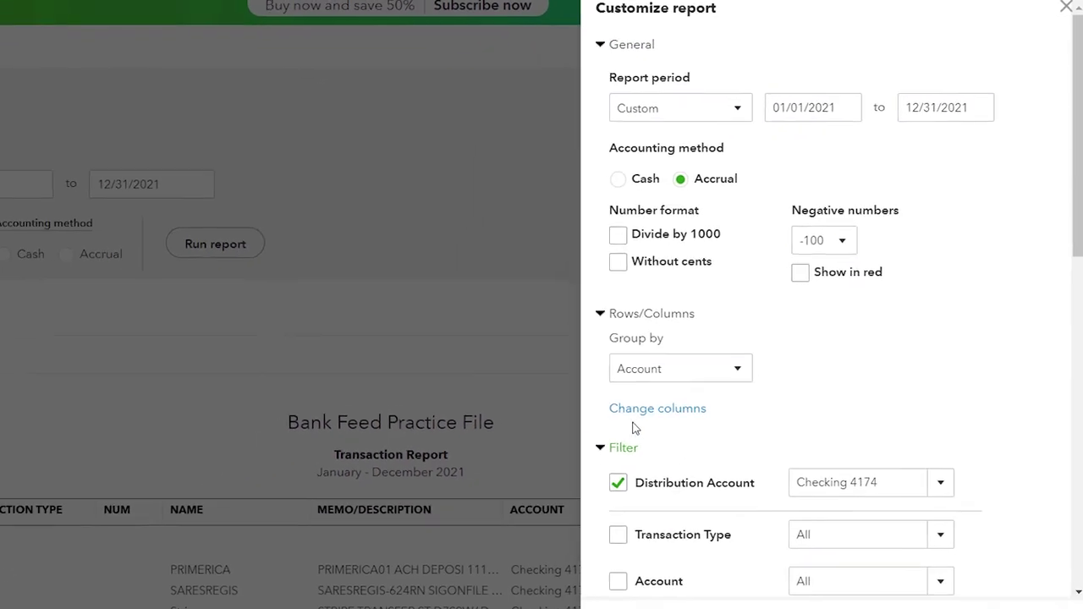
{"action": "scroll", "coordinate": [635, 429], "scroll_direction": "down", "scroll_amount": 3}
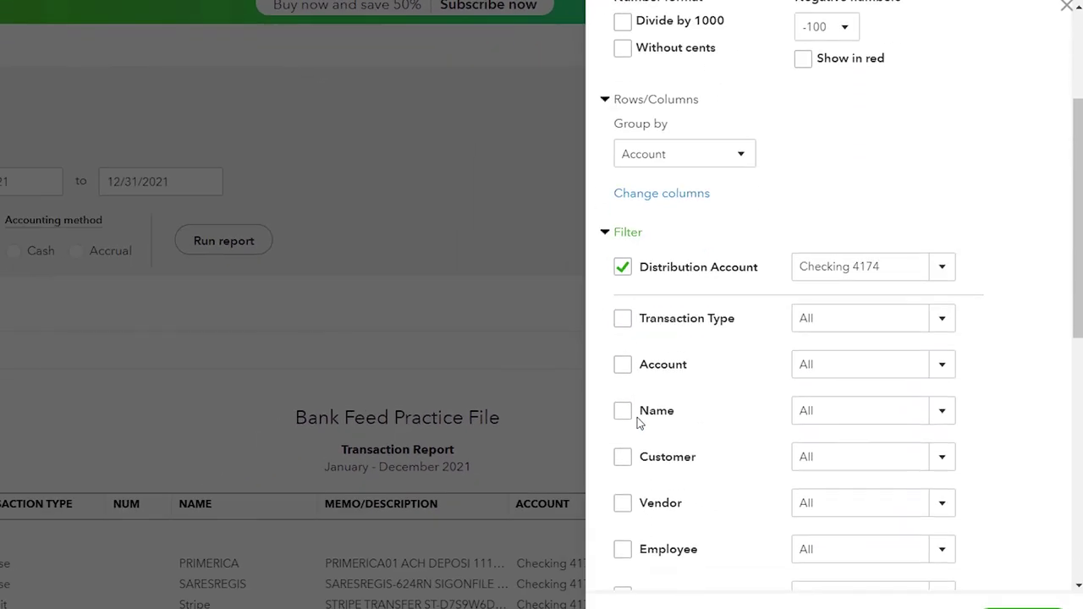
{"action": "left_click", "coordinate": [629, 356]}
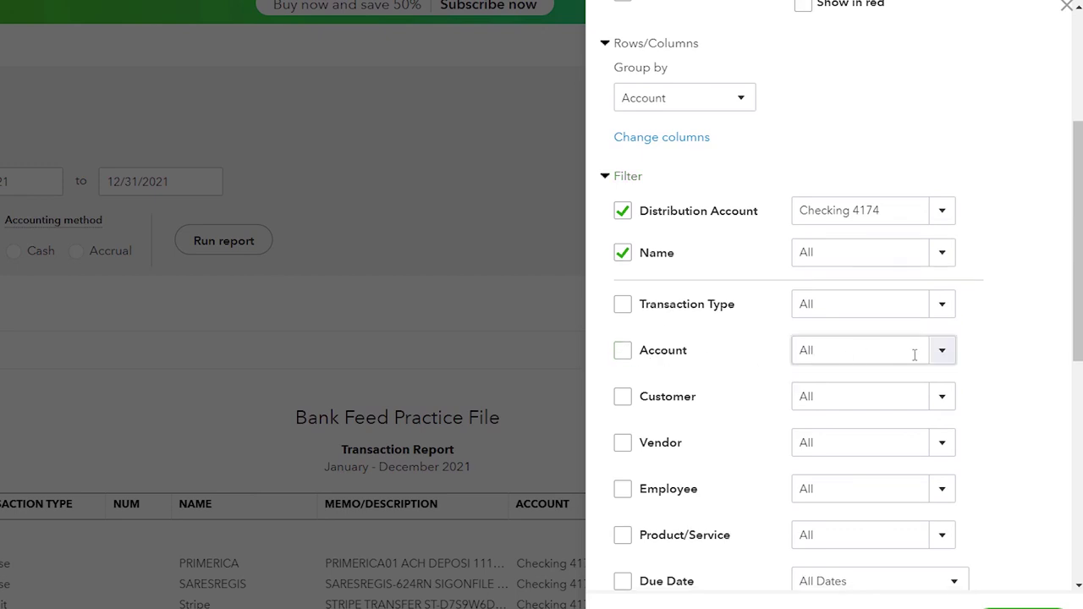
{"action": "left_click", "coordinate": [940, 253]}
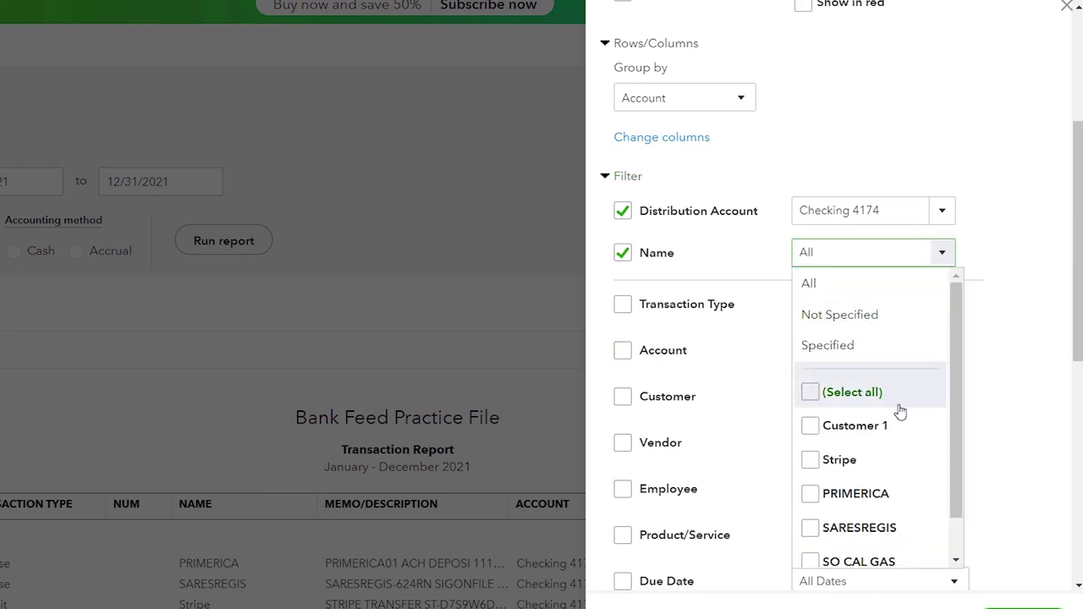
{"action": "scroll", "coordinate": [899, 410], "scroll_direction": "down", "scroll_amount": 1}
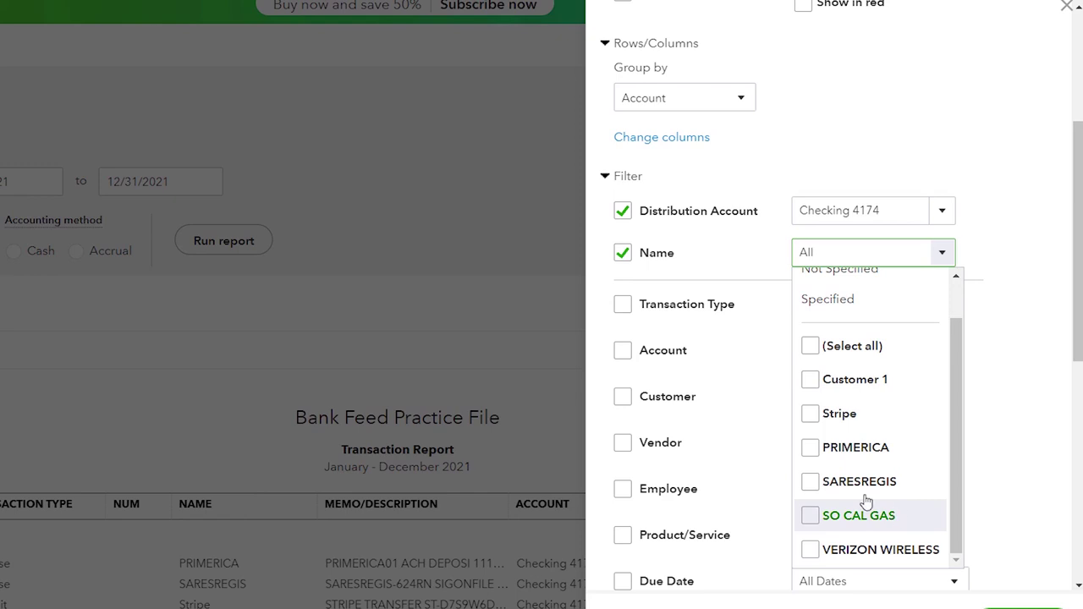
{"action": "left_click", "coordinate": [809, 413]}
{"action": "scroll", "coordinate": [1008, 510], "scroll_direction": "down", "scroll_amount": 1}
{"action": "left_click", "coordinate": [1039, 575]}
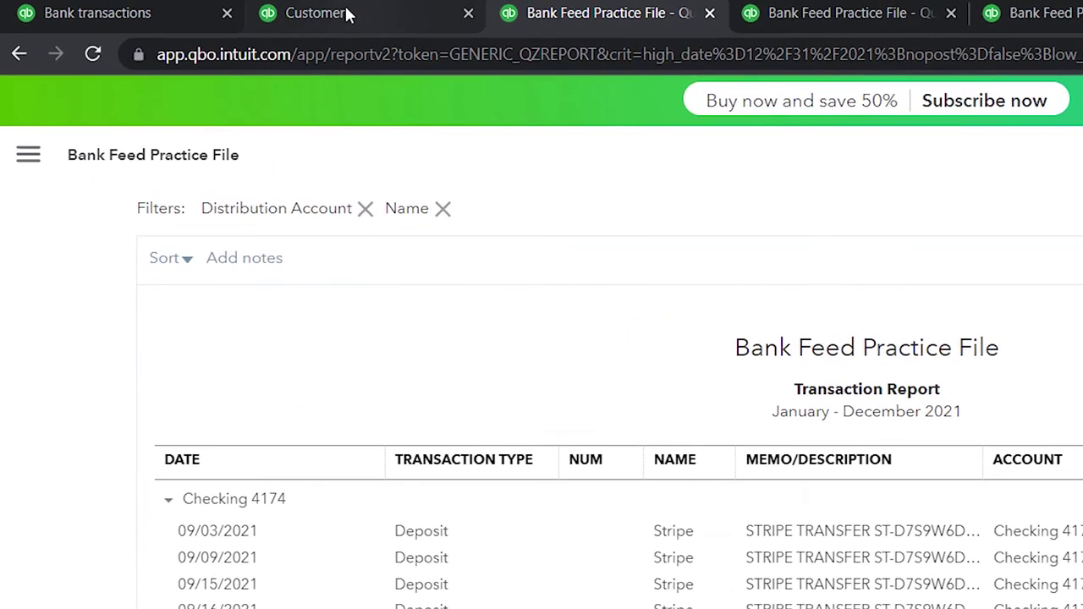
- Check the bank transactions page and return from the filtered transaction report to the balance sheet
{"action": "left_click", "coordinate": [182, 9]}
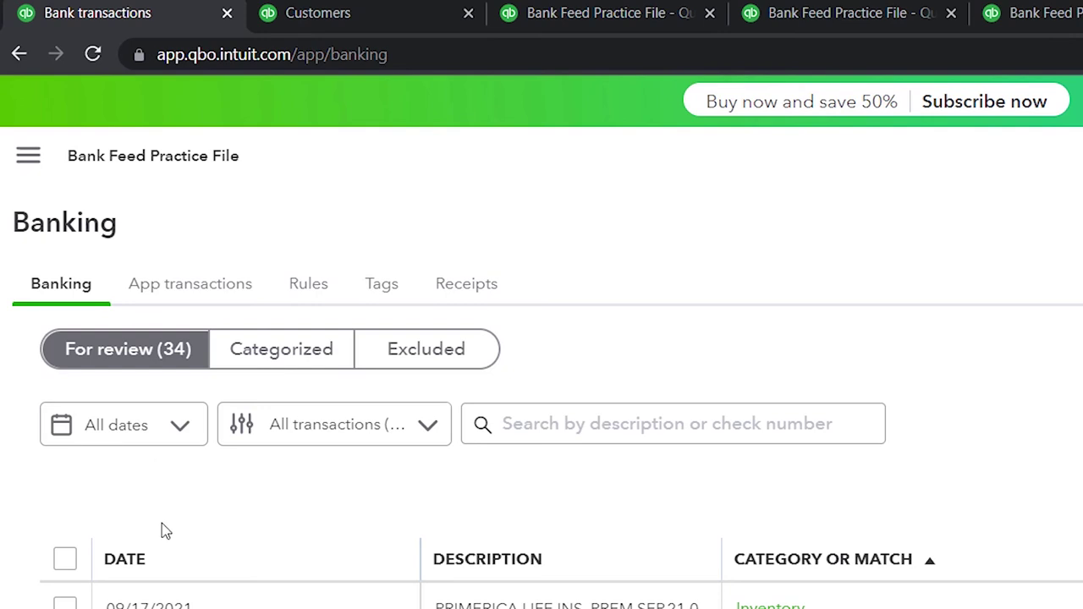
{"action": "scroll", "coordinate": [194, 346], "scroll_direction": "up", "scroll_amount": 5}
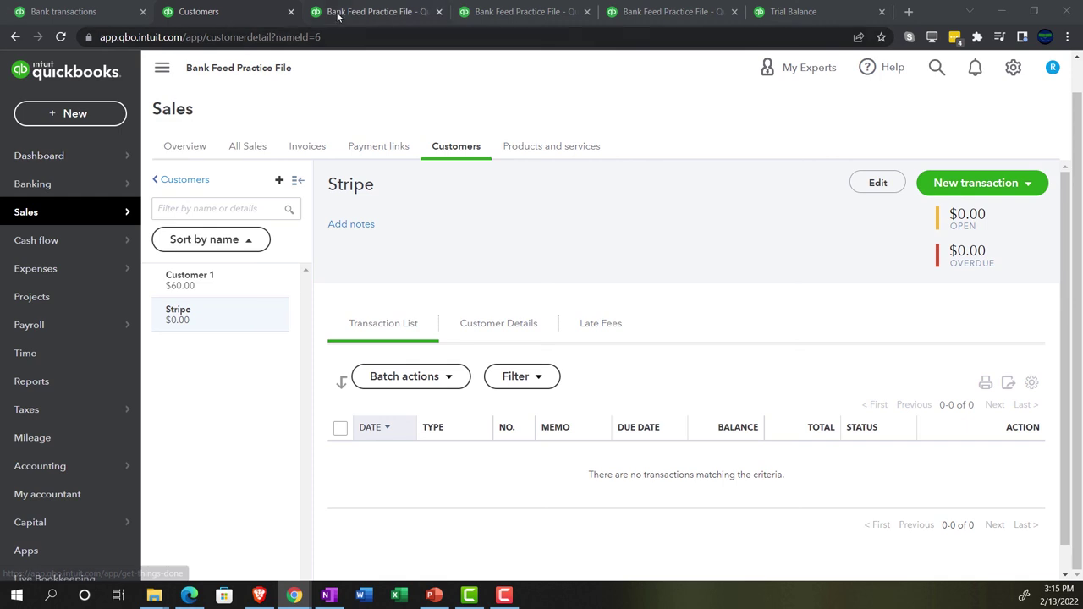
{"action": "left_click", "coordinate": [338, 15]}
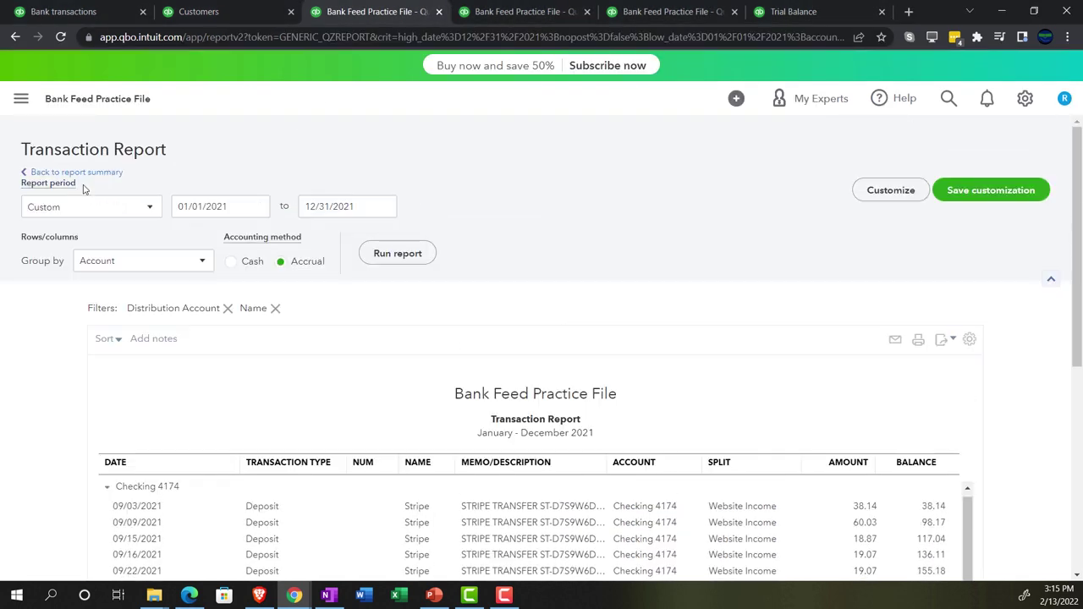
{"action": "left_click", "coordinate": [76, 172]}
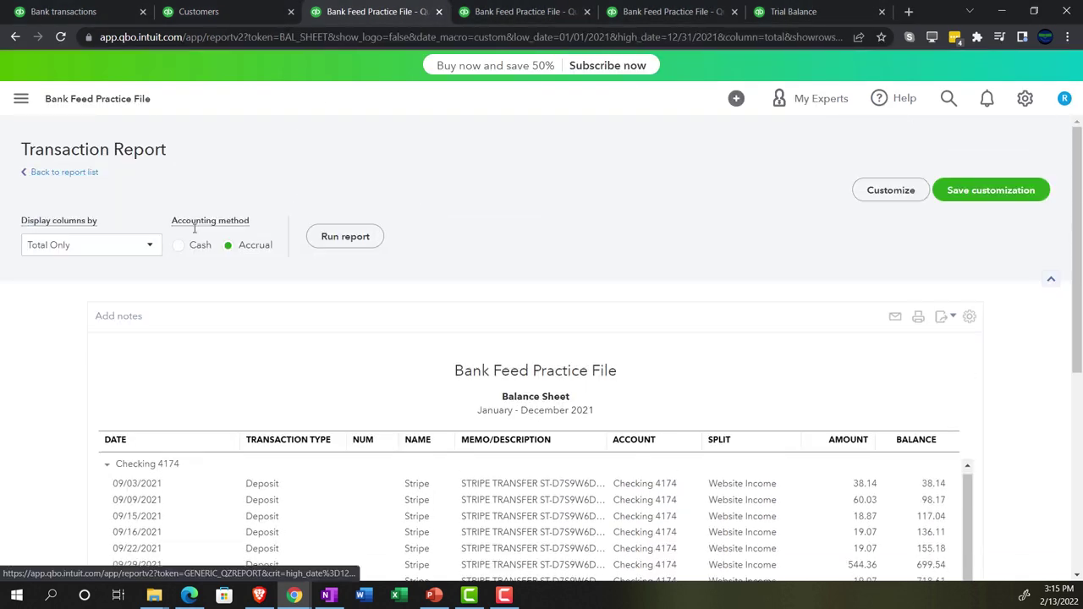
{"action": "scroll", "coordinate": [237, 277], "scroll_direction": "down", "scroll_amount": 3}
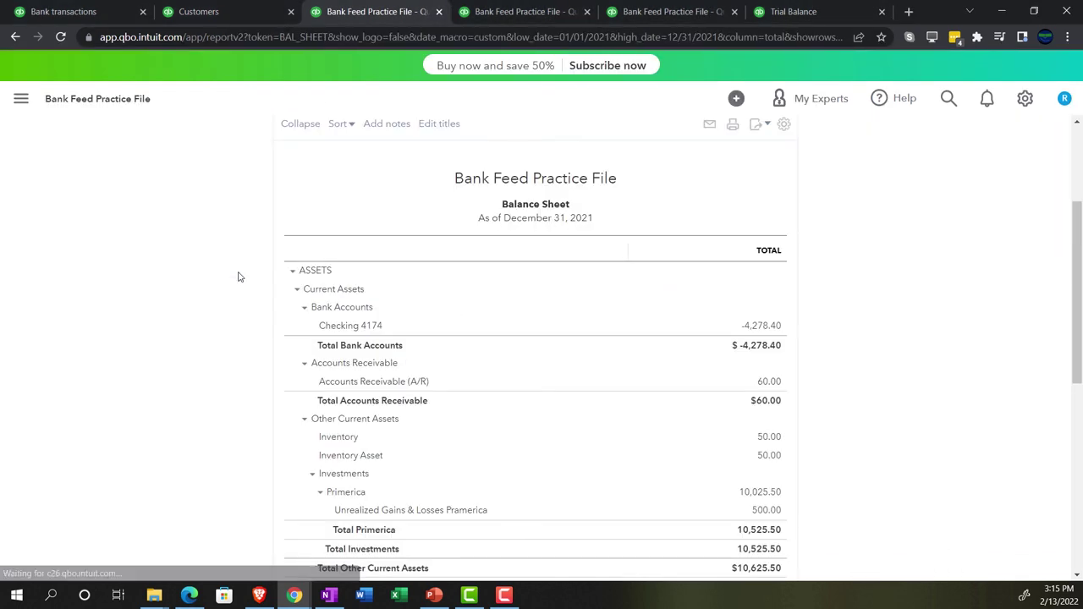
- Switch to the January - December 2021 profit and loss report and examine its income and cost sections
{"action": "left_click", "coordinate": [503, 11]}
{"action": "key", "text": "ctrl+plus"}
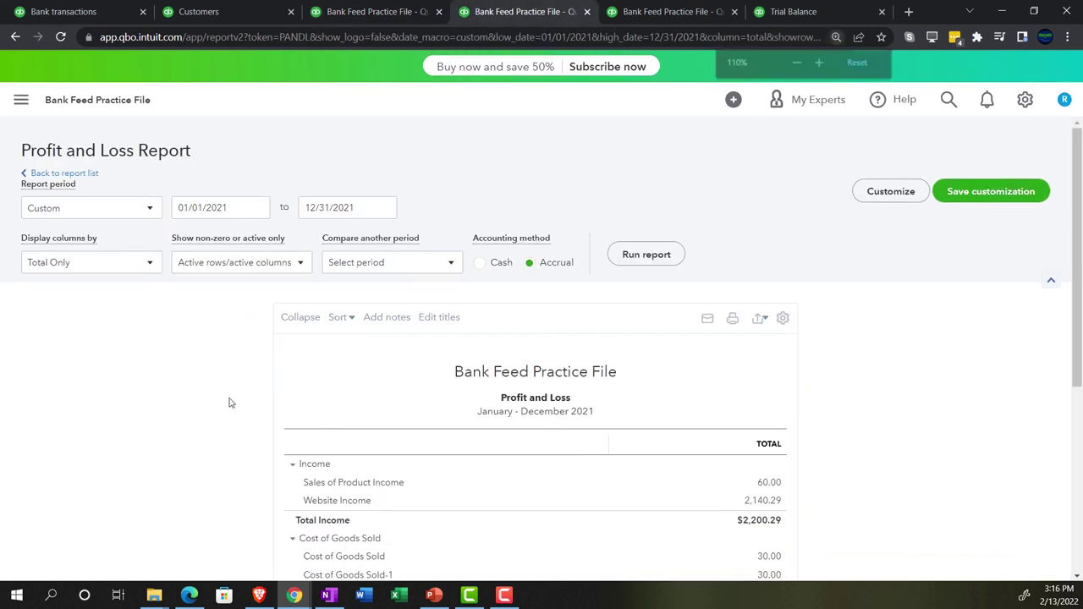
{"action": "key", "text": "ctrl+plus"}
{"action": "key", "text": "ctrl+plus"}
{"action": "scroll", "coordinate": [228, 402], "scroll_direction": "down", "scroll_amount": 3}
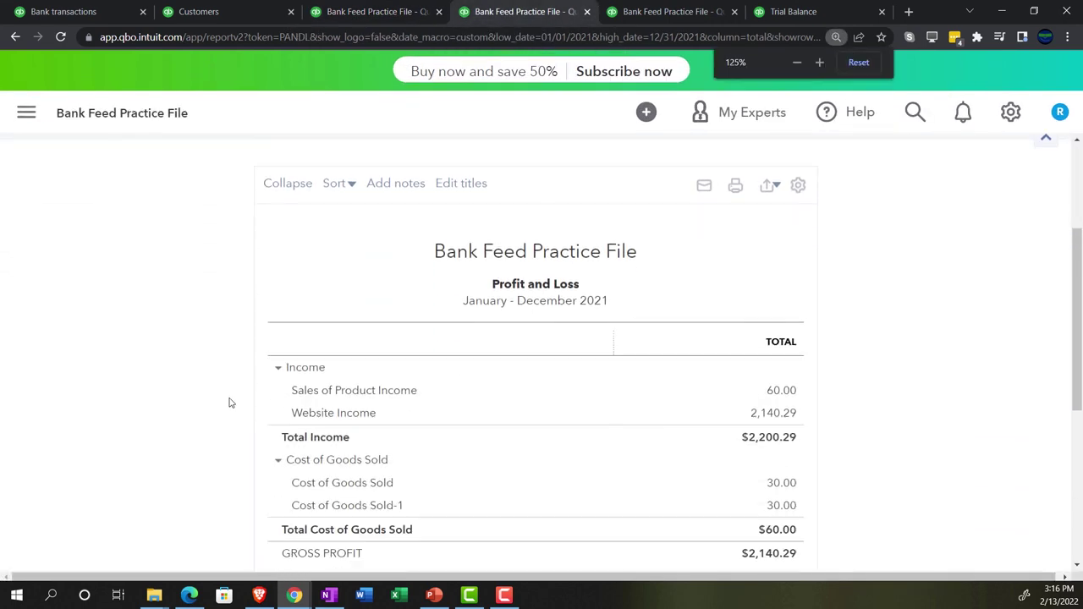
{"action": "key", "text": "ctrl+plus"}
{"action": "scroll", "coordinate": [151, 391], "scroll_direction": "down", "scroll_amount": 2}
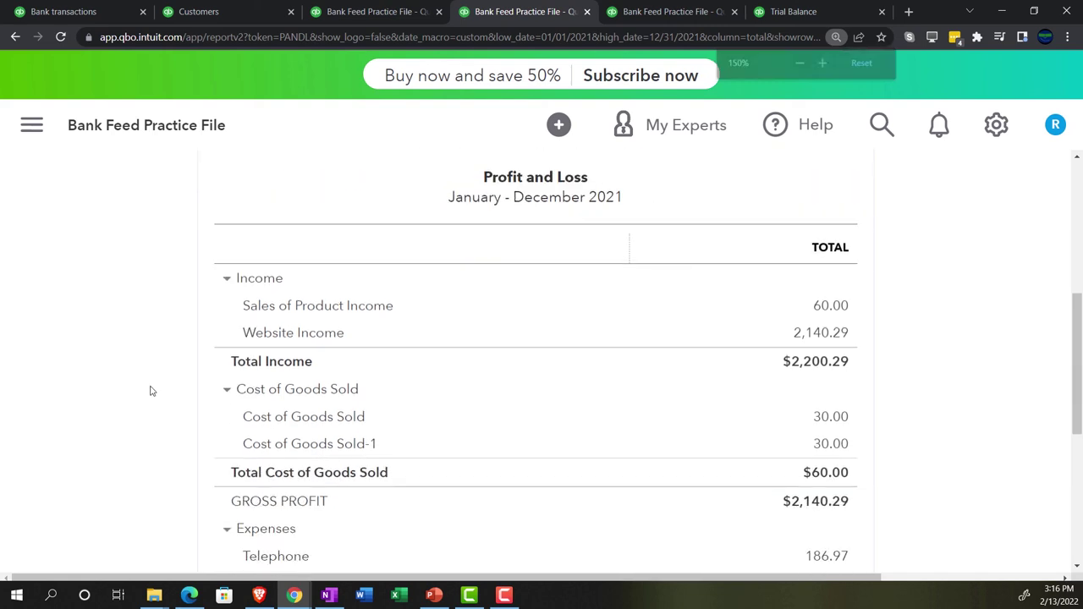